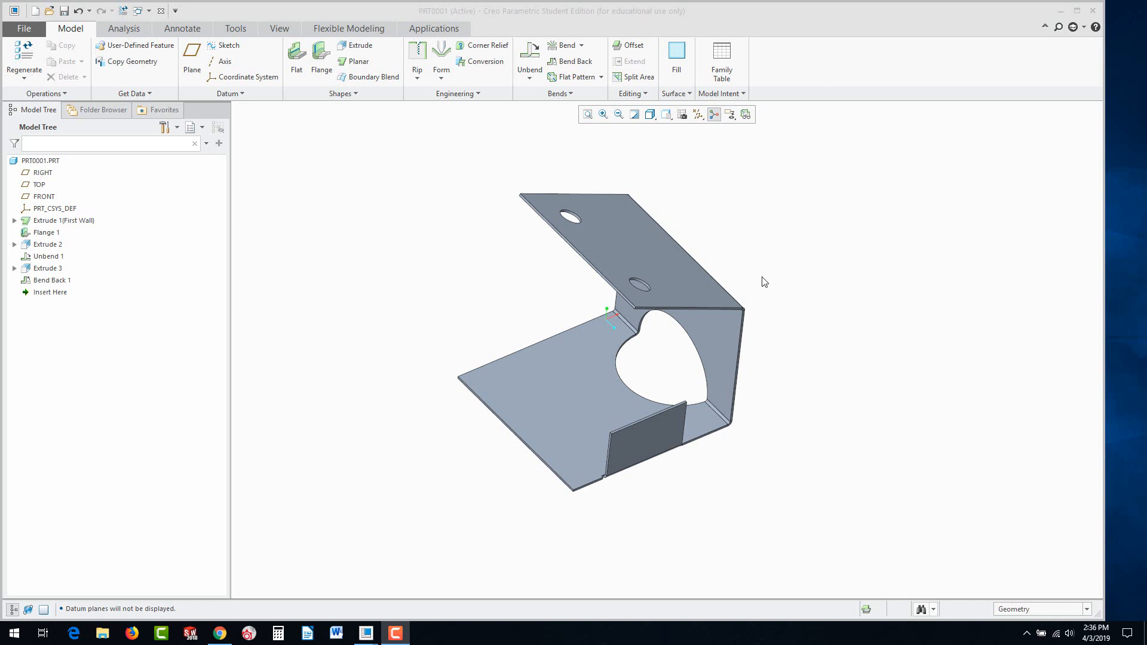
Create a new sheetmetal part named E17 with the default template.
{"action": "mouse_move", "coordinate": [761, 286]}
{"action": "middle_mouse_down"}
{"action": "mouse_move", "coordinate": [752, 311]}
{"action": "mouse_move", "coordinate": [760, 282]}
{"action": "middle_mouse_up"}
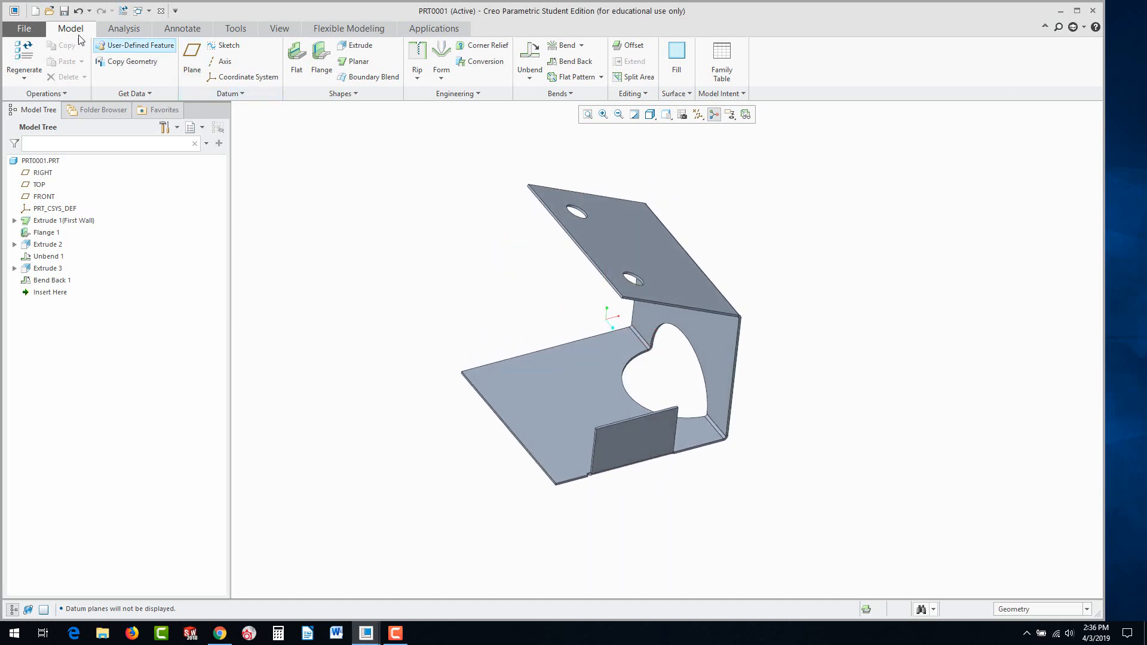
{"action": "left_click", "coordinate": [35, 11]}
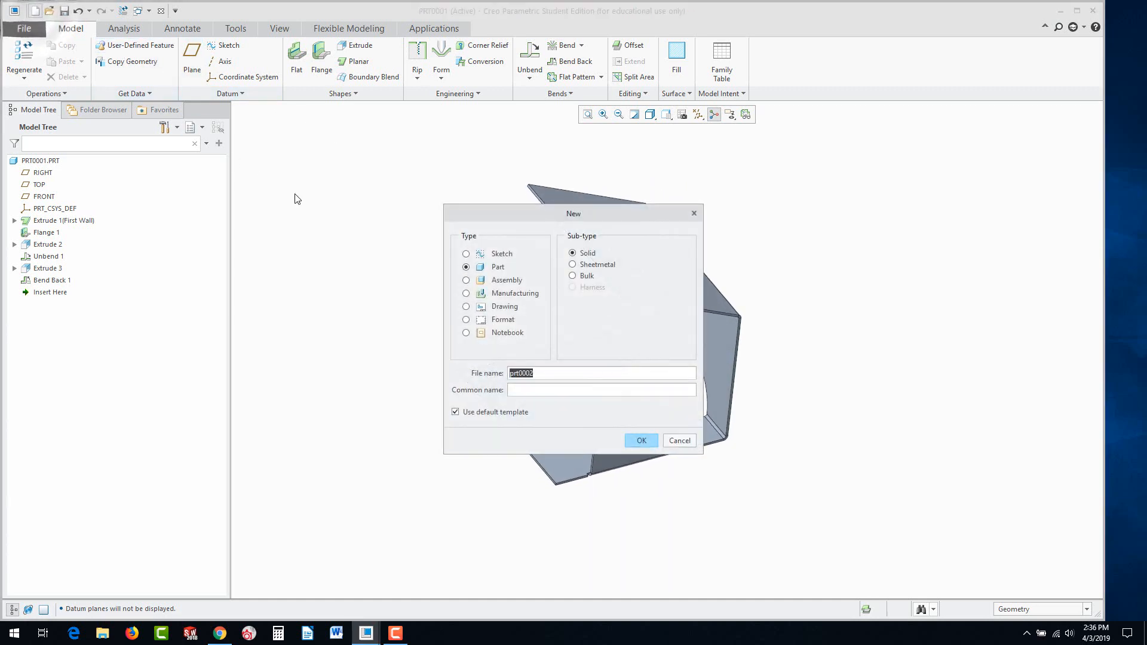
{"action": "left_click", "coordinate": [572, 264]}
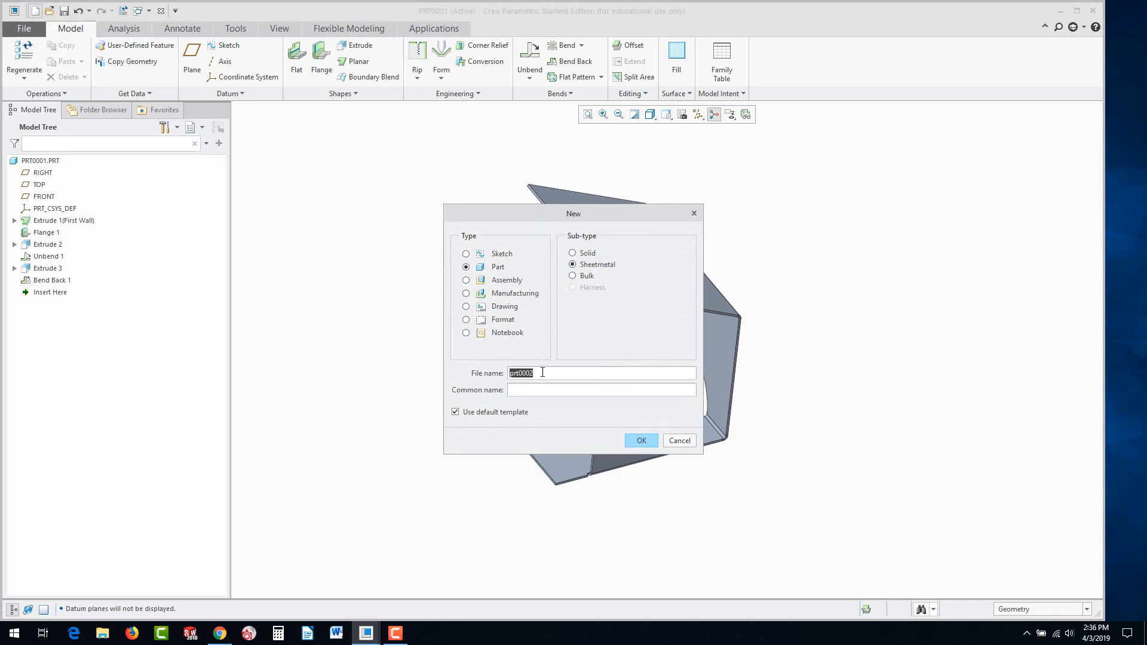
{"action": "type", "text": "E17"}
{"action": "left_click", "coordinate": [640, 440]}
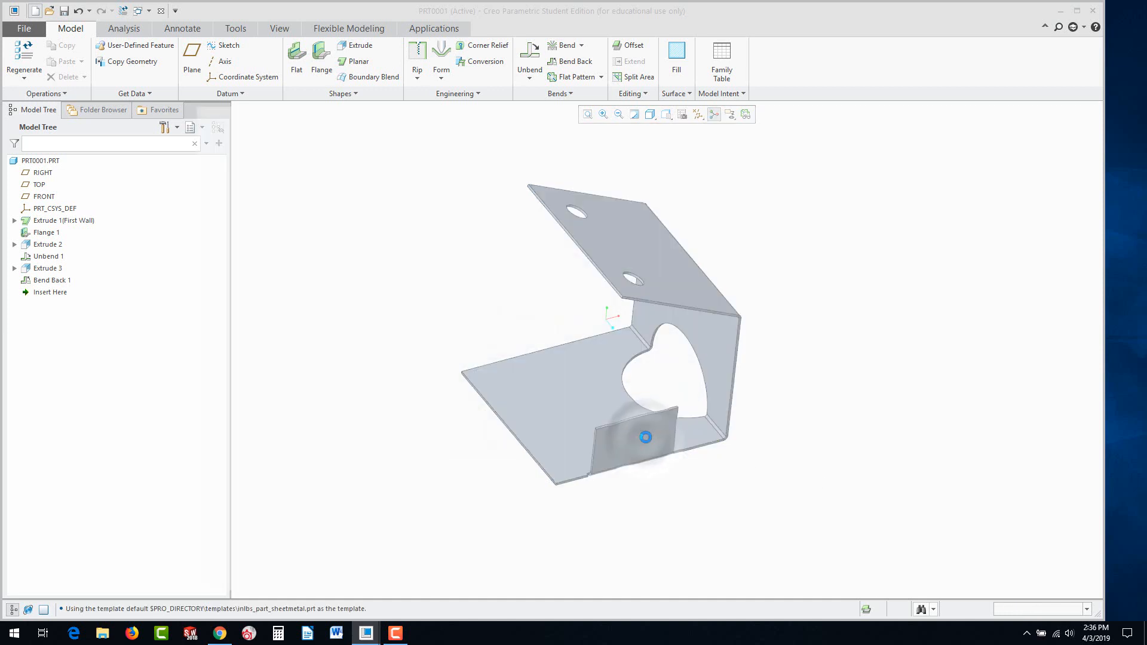
Start an extruded first wall on the FRONT plane and sketch a three-line open profile: about 3.86 horizontal, 3.21 vertical, and a slanted line spanning about 2.39 horizontally.
{"action": "left_click", "coordinate": [42, 198]}
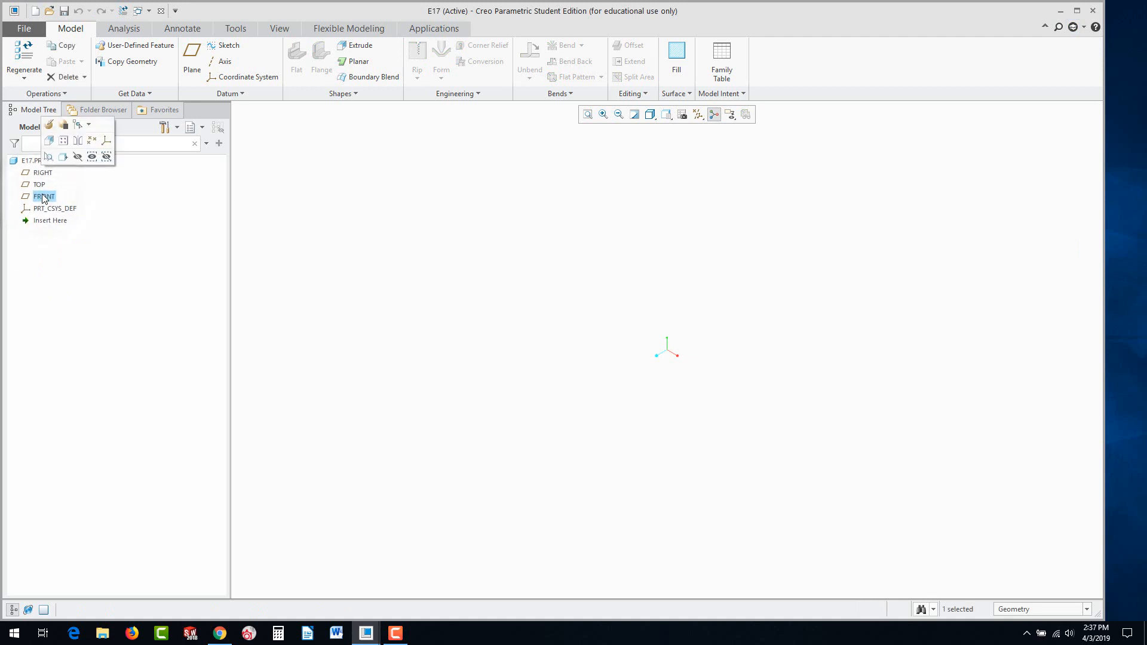
{"action": "left_click", "coordinate": [50, 142]}
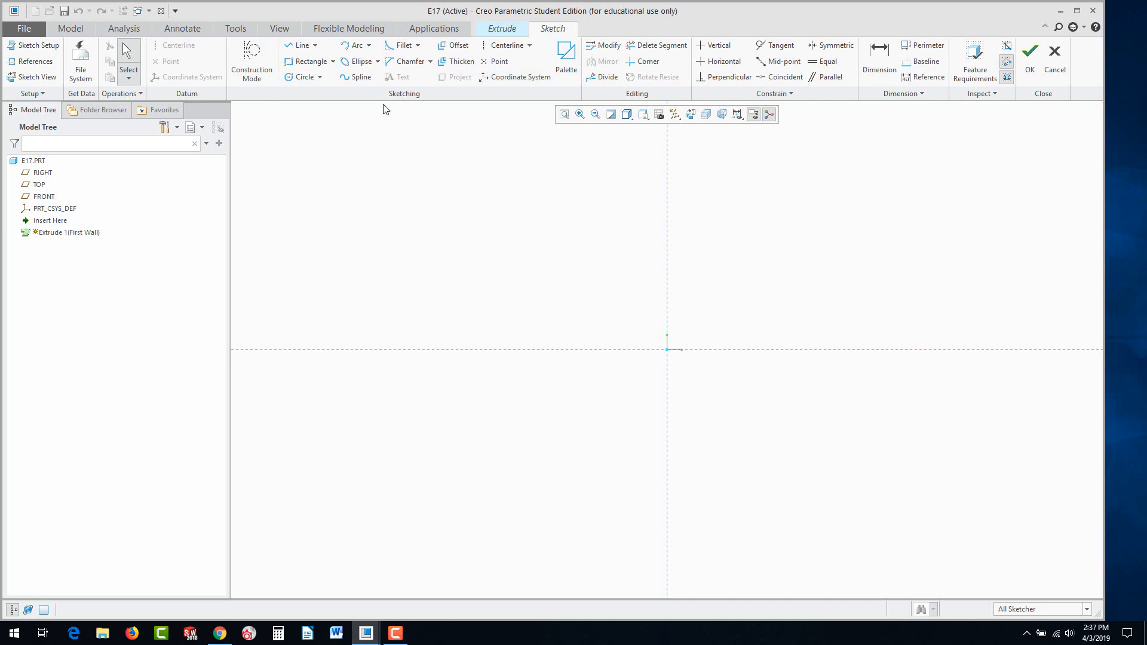
{"action": "left_click", "coordinate": [297, 47]}
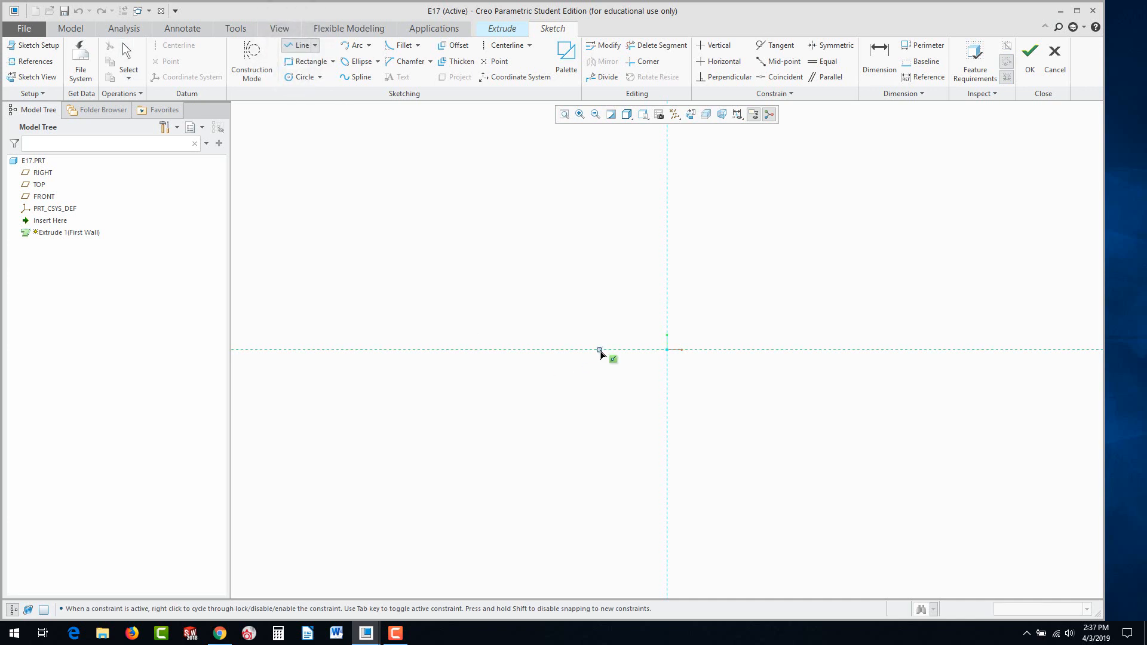
{"action": "left_click", "coordinate": [599, 350]}
{"action": "left_click", "coordinate": [666, 350]}
{"action": "left_click", "coordinate": [667, 294]}
{"action": "left_click", "coordinate": [626, 275]}
{"action": "middle_click", "coordinate": [585, 326]}
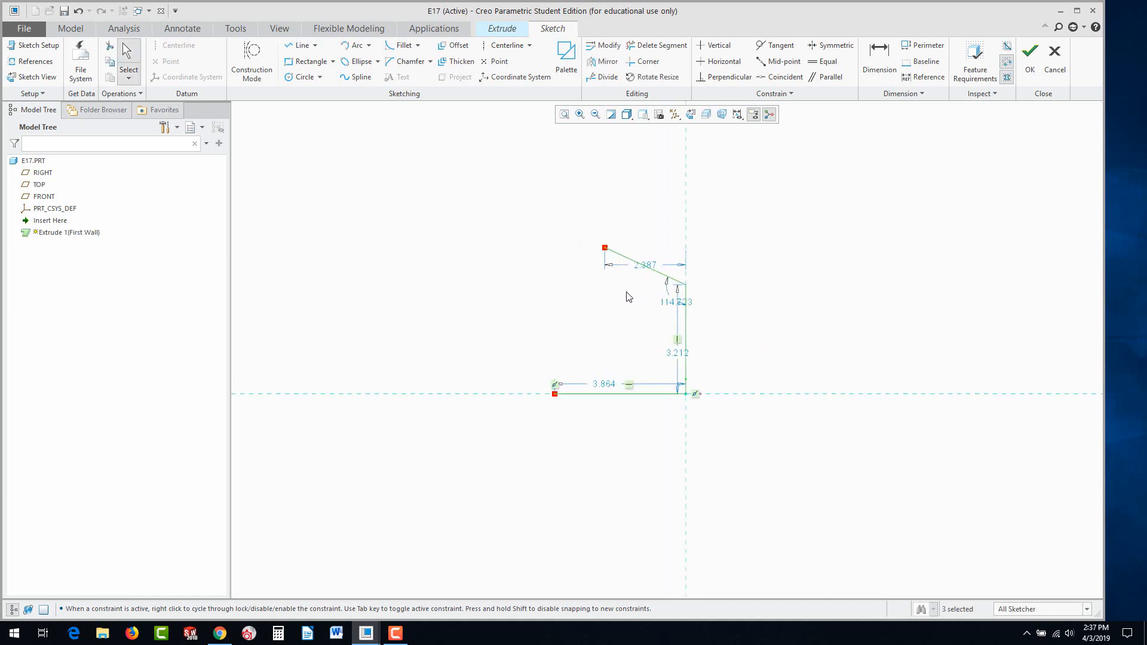
Move the base and vertical line dimensions outside the profile, setting the base length to 5 and the vertical height to 4.
{"action": "scroll", "coordinate": [627, 297], "scroll_direction": "down", "scroll_amount": 2}
{"action": "left_click_drag", "start_coordinate": [600, 442], "coordinate": [618, 488]}
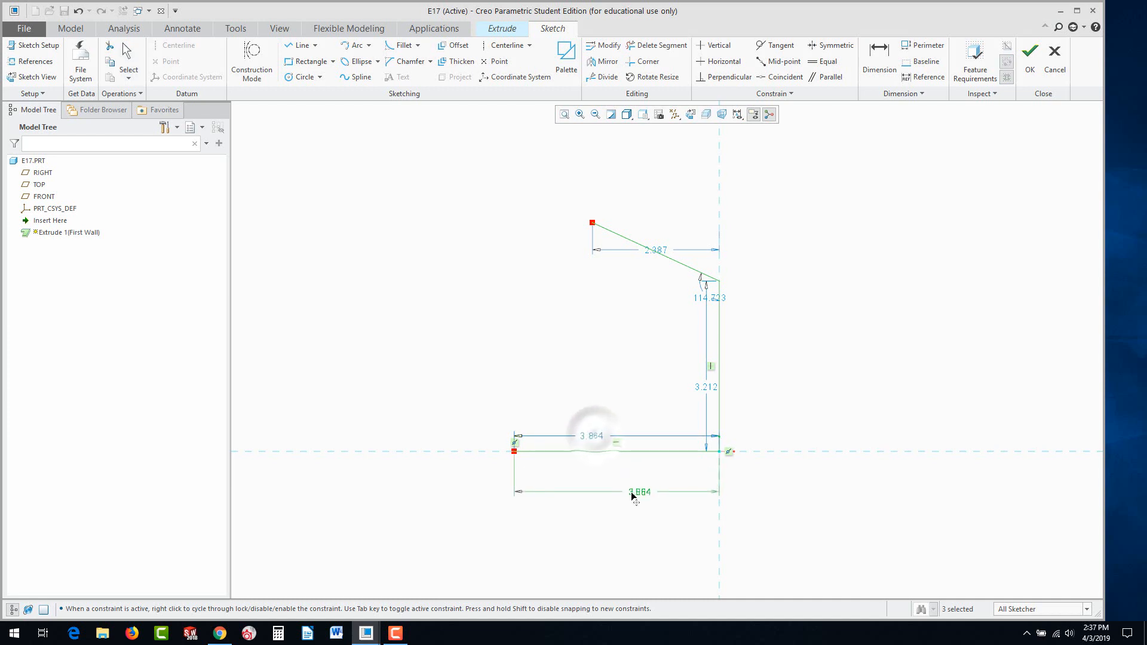
{"action": "double_click", "coordinate": [616, 486]}
{"action": "type", "text": "5"}
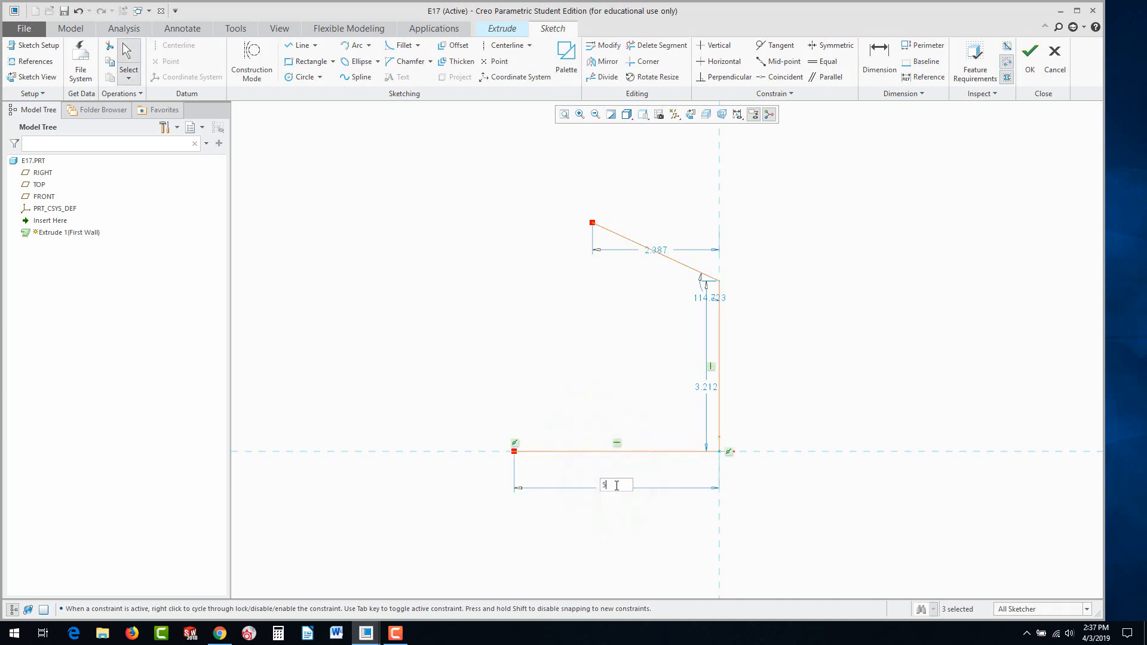
{"action": "key", "text": "Return"}
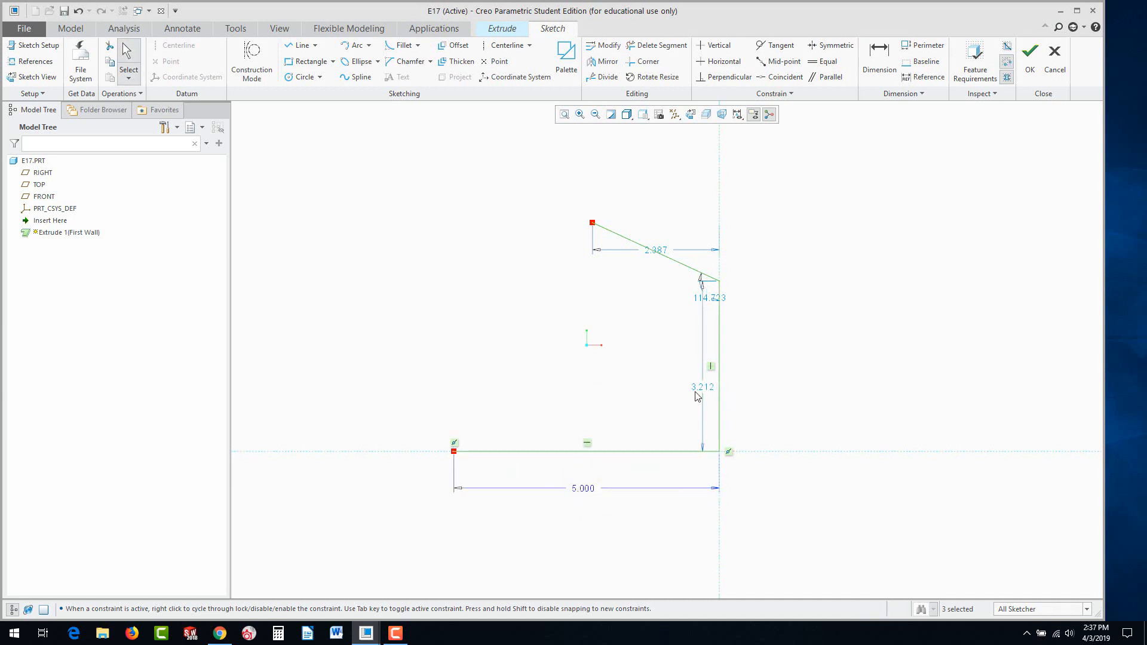
{"action": "left_click_drag", "start_coordinate": [711, 390], "coordinate": [768, 379]}
{"action": "double_click", "coordinate": [769, 378]}
{"action": "type", "text": "4"}
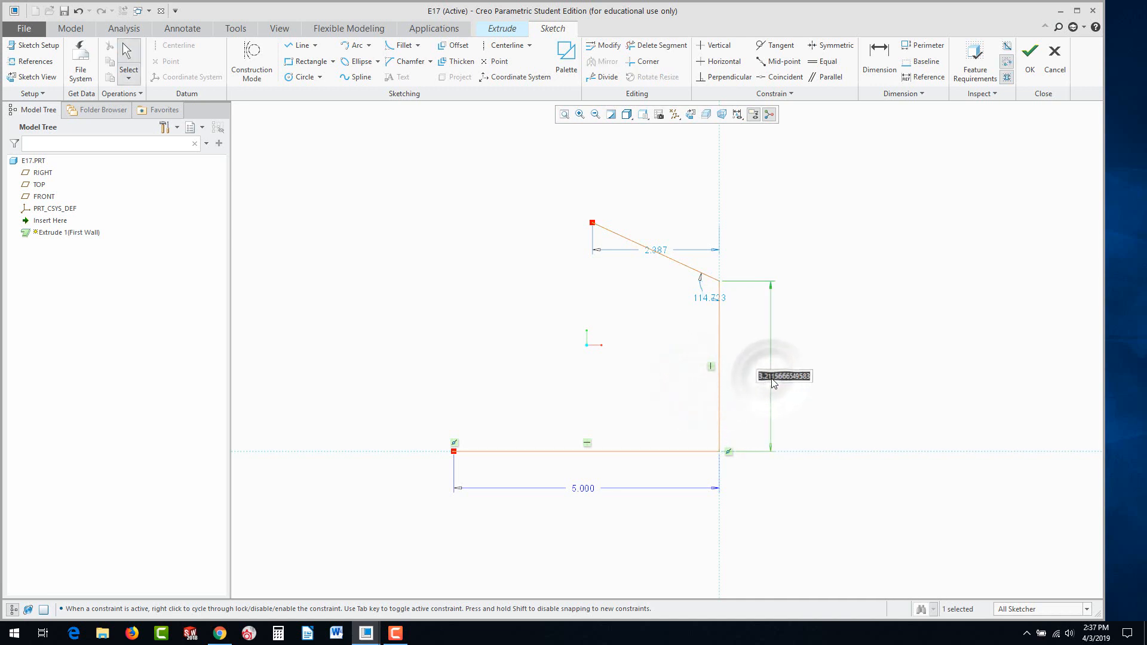
{"action": "key", "text": "Return"}
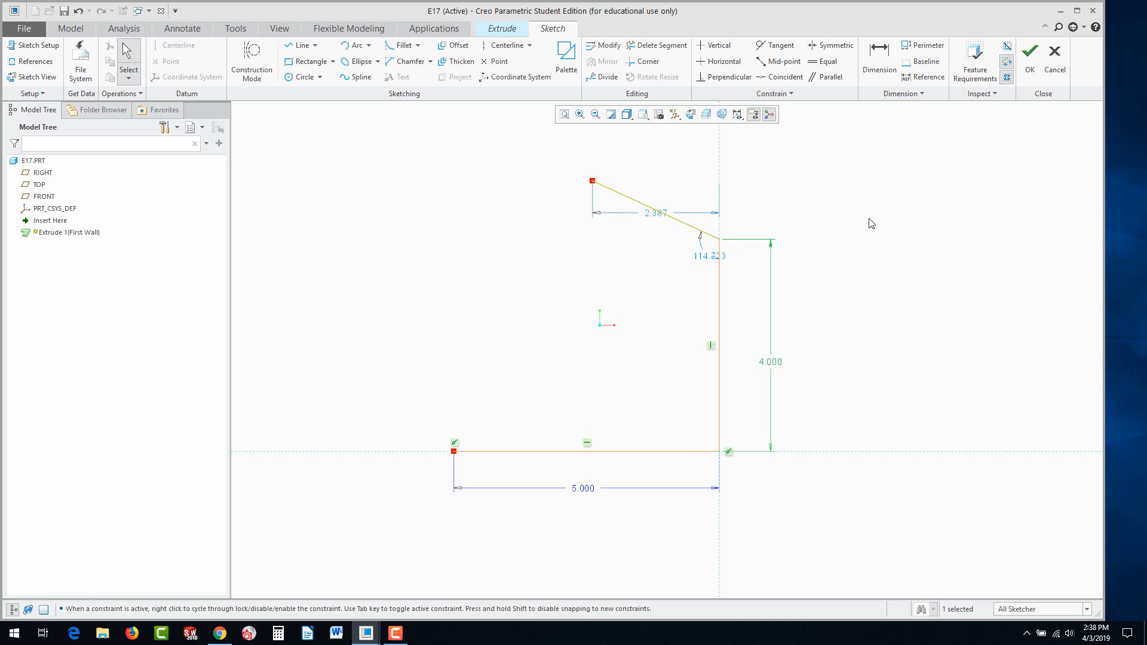
Dimension the slanted line along its length and set it to 4.
{"action": "left_click", "coordinate": [880, 62]}
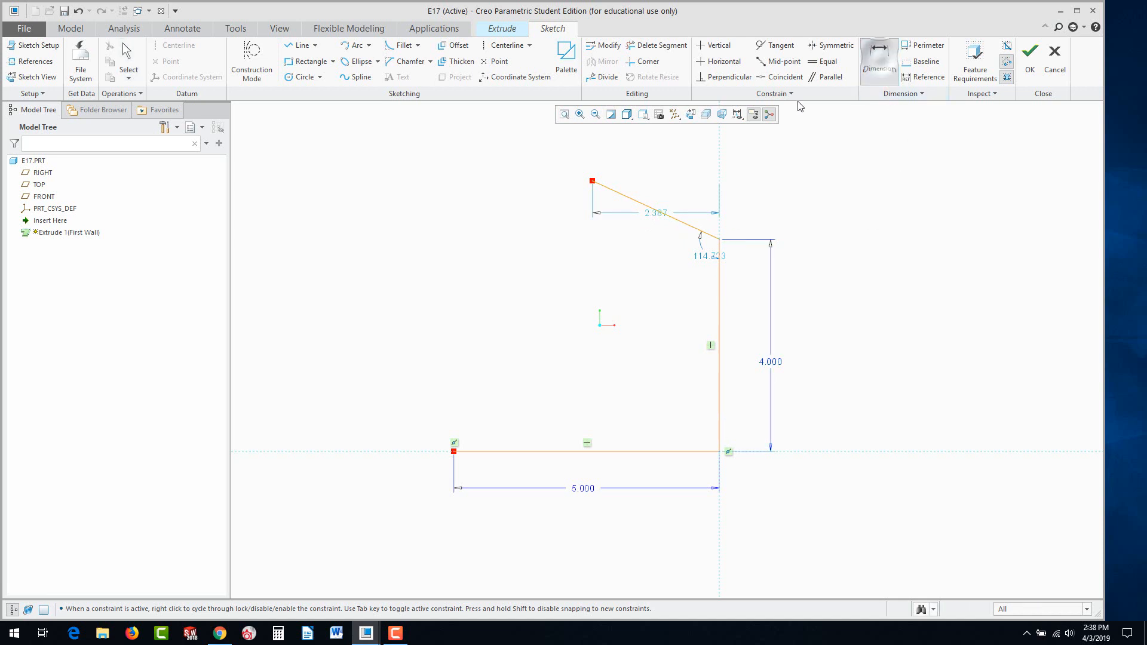
{"action": "left_click", "coordinate": [627, 197]}
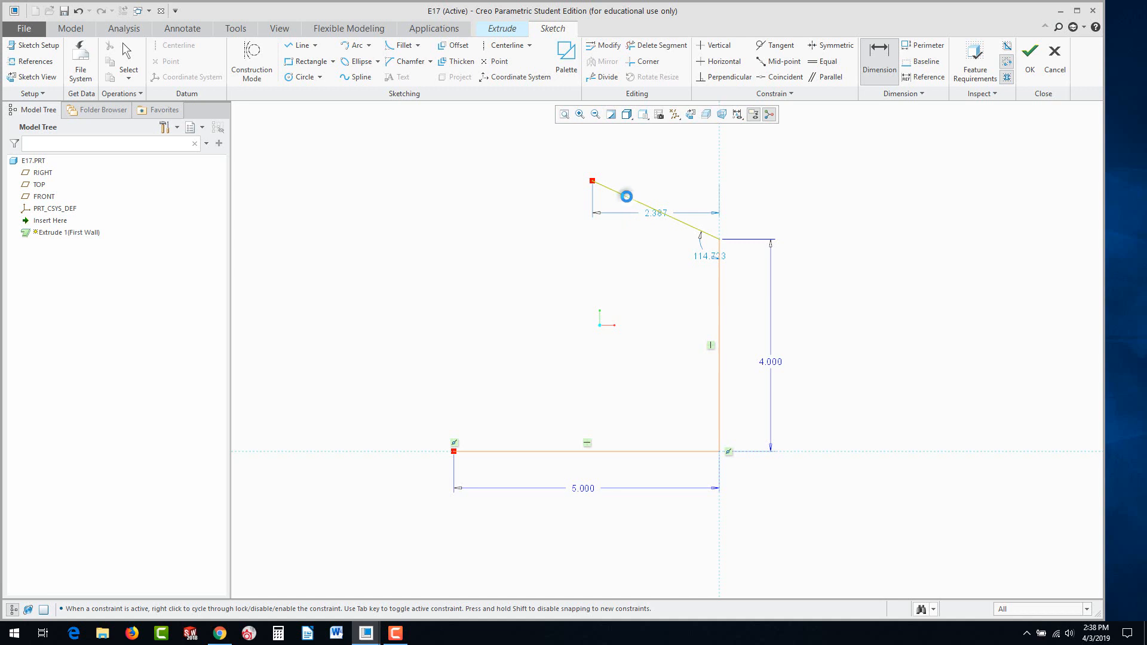
{"action": "middle_click", "coordinate": [661, 188]}
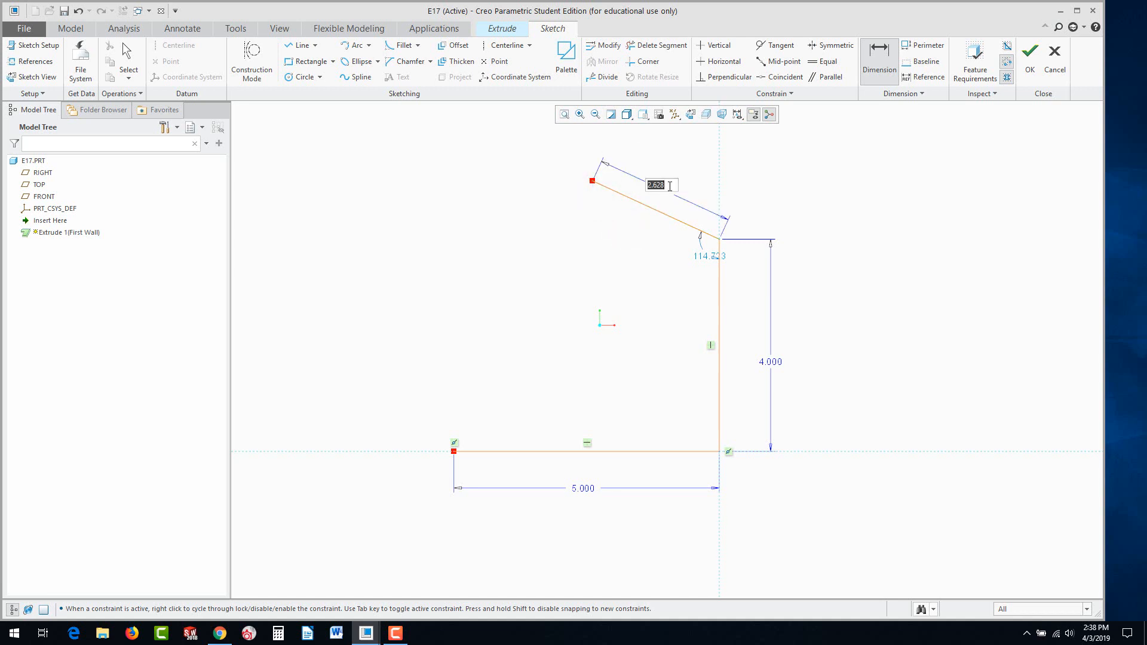
{"action": "type", "text": "4"}
{"action": "key", "text": "Return"}
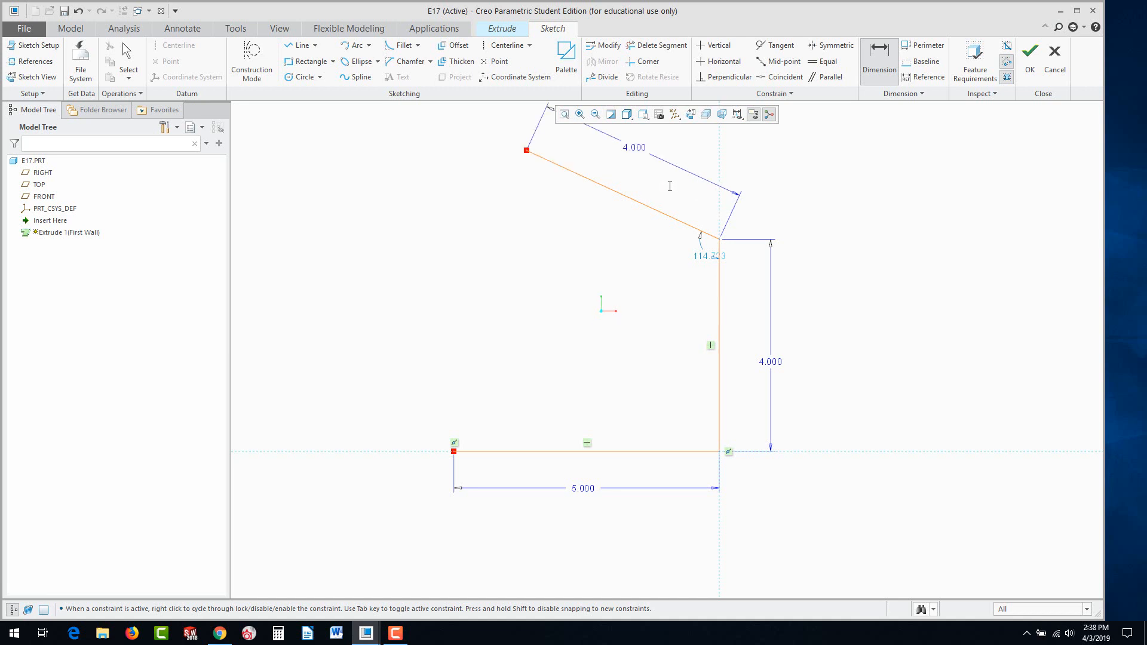
Set the angle between the slanted and vertical lines to 115 degrees and finish the sketch.
{"action": "middle_click", "coordinate": [667, 280]}
{"action": "left_click_drag", "start_coordinate": [702, 260], "coordinate": [667, 273]}
{"action": "double_click", "coordinate": [667, 274]}
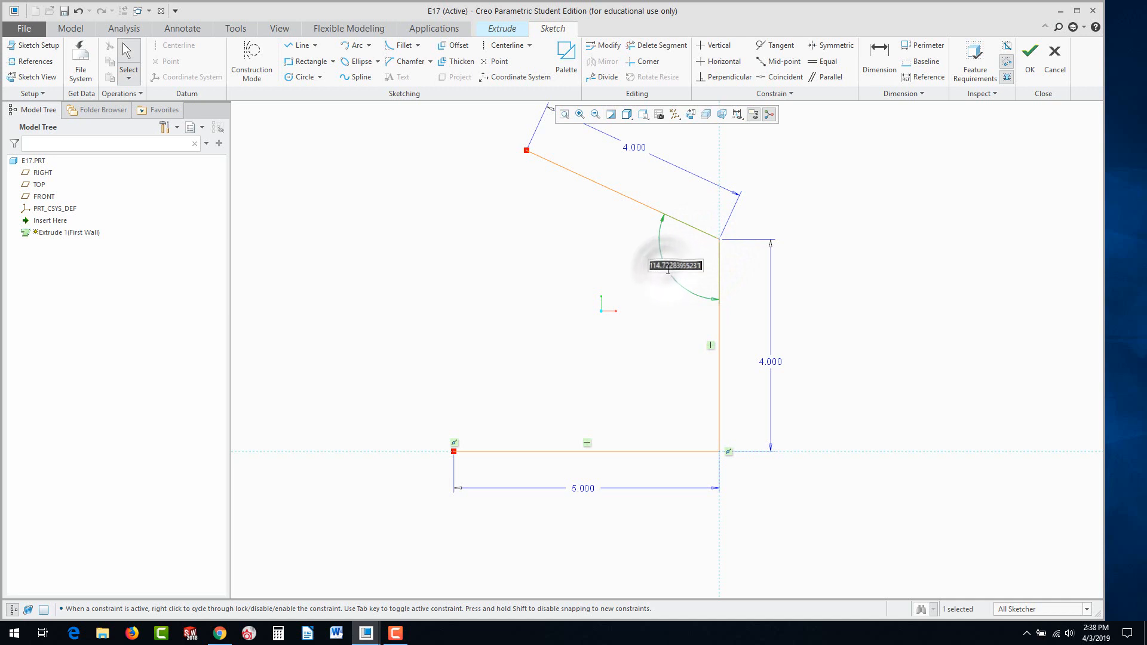
{"action": "type", "text": "115"}
{"action": "key", "text": "Return"}
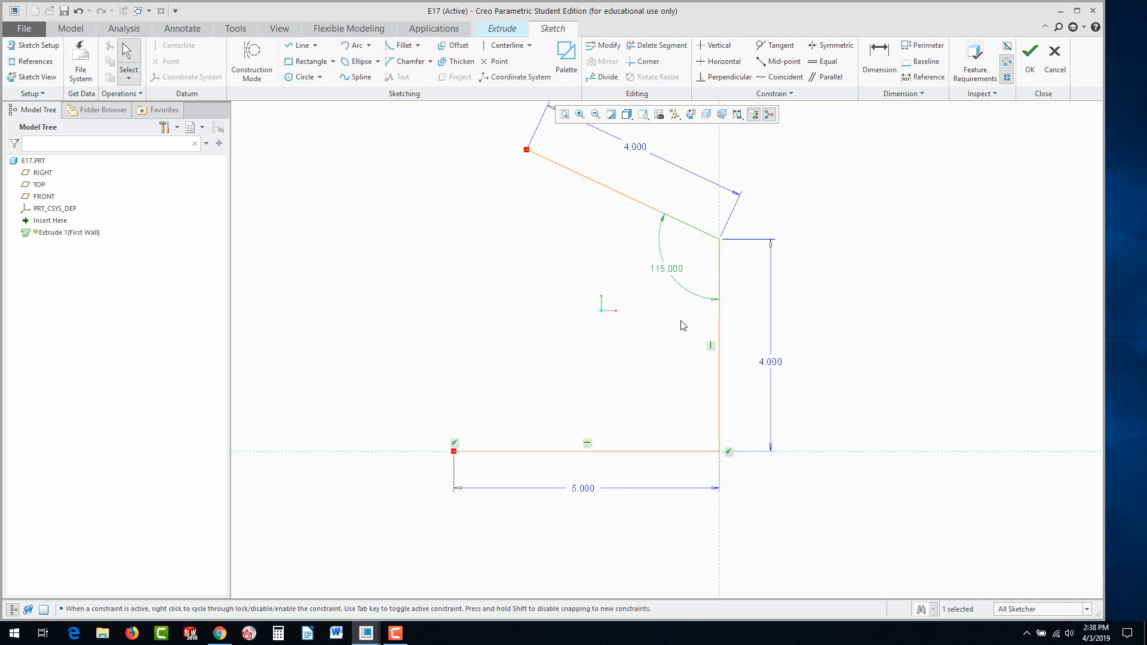
{"action": "left_click", "coordinate": [1030, 73]}
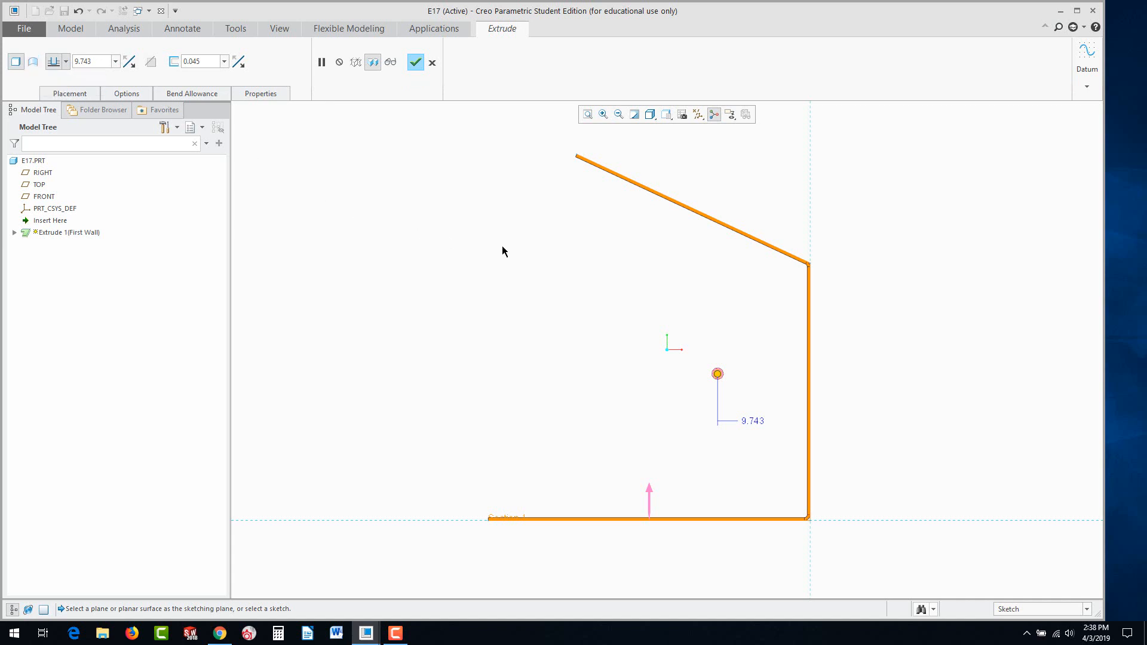
Make the wall extrusion symmetric about the sketch plane with a total depth of 5.
{"action": "key", "text": "ctrl+d"}
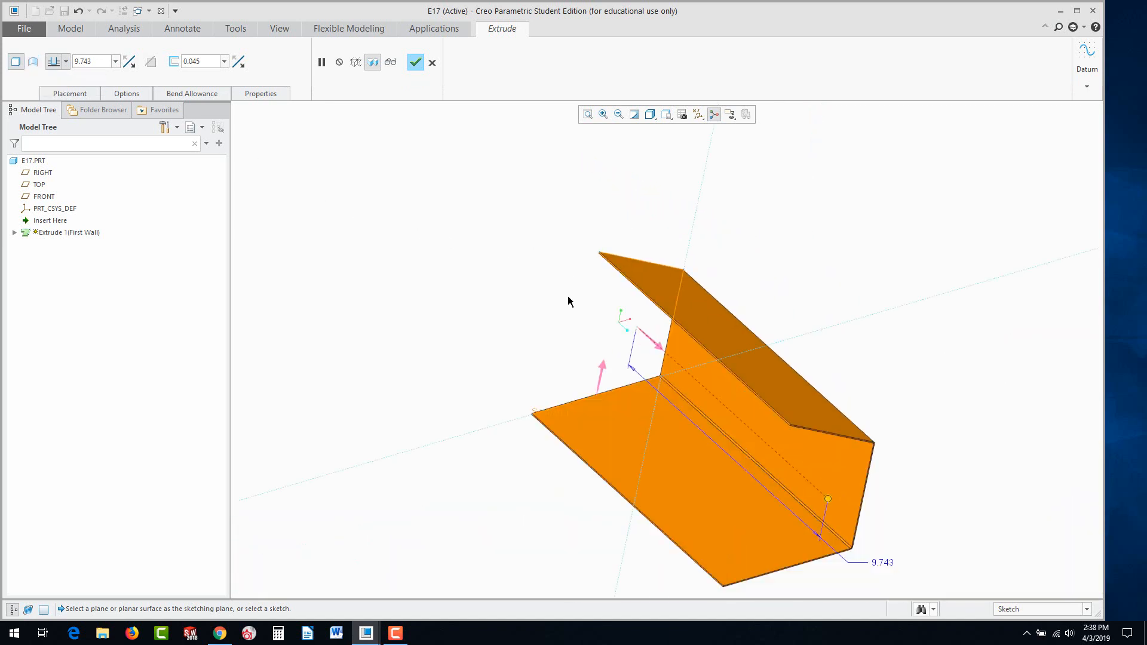
{"action": "scroll", "coordinate": [872, 561], "scroll_direction": "down", "scroll_amount": 2}
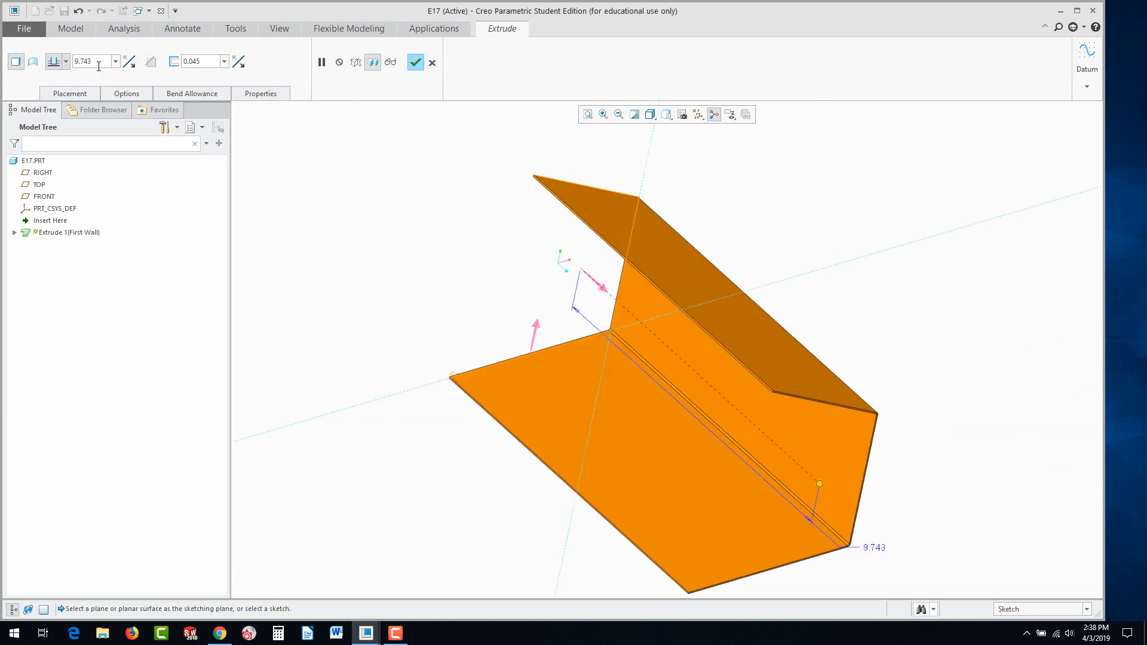
{"action": "left_click", "coordinate": [67, 63]}
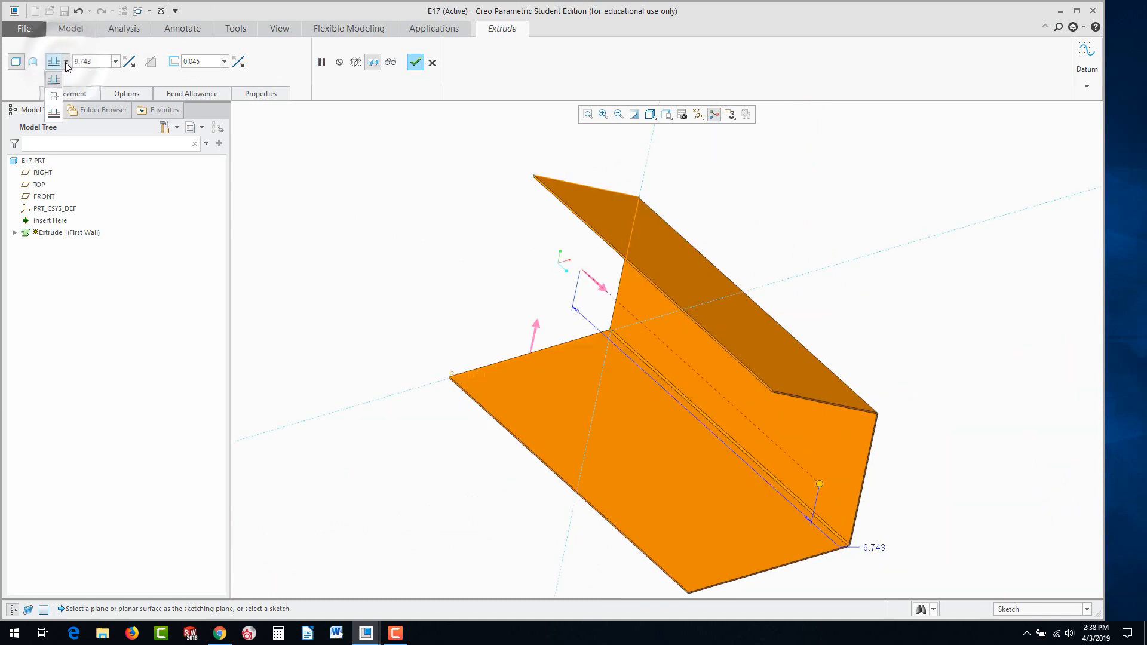
{"action": "left_click", "coordinate": [53, 96]}
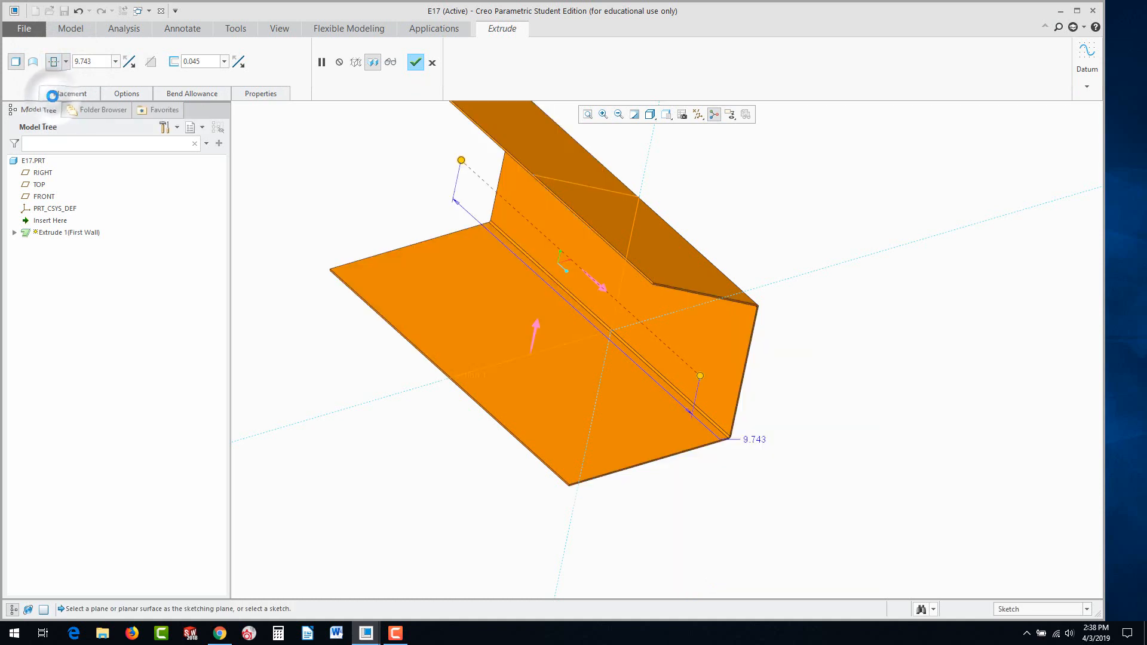
{"action": "double_click", "coordinate": [753, 438]}
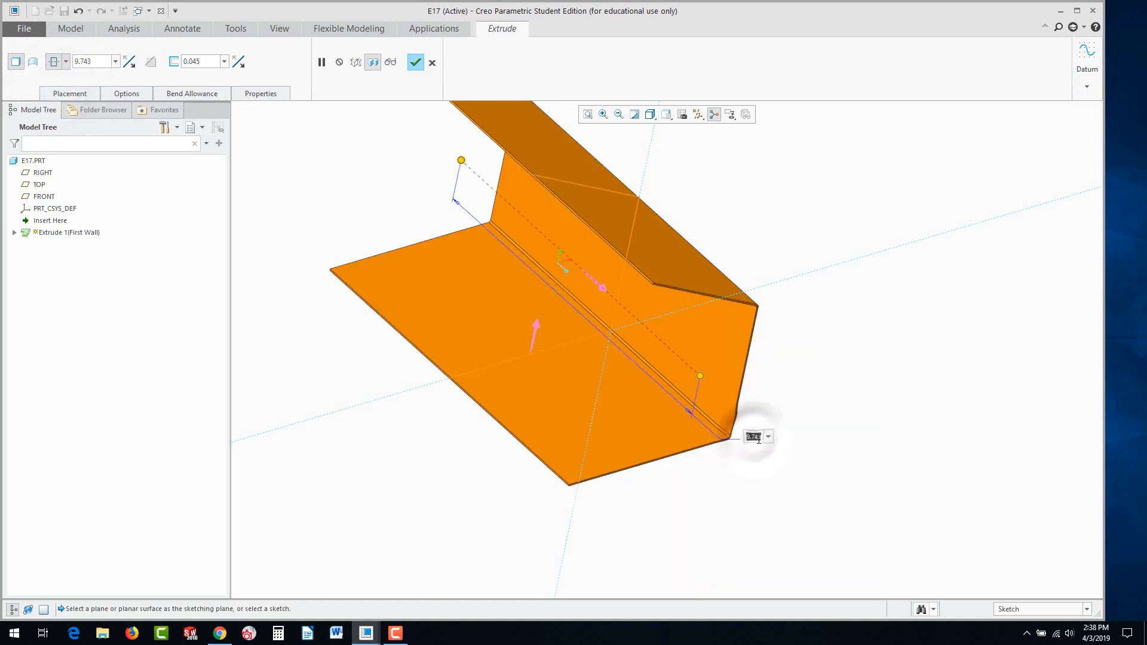
{"action": "type", "text": "5"}
{"action": "key", "text": "Return"}
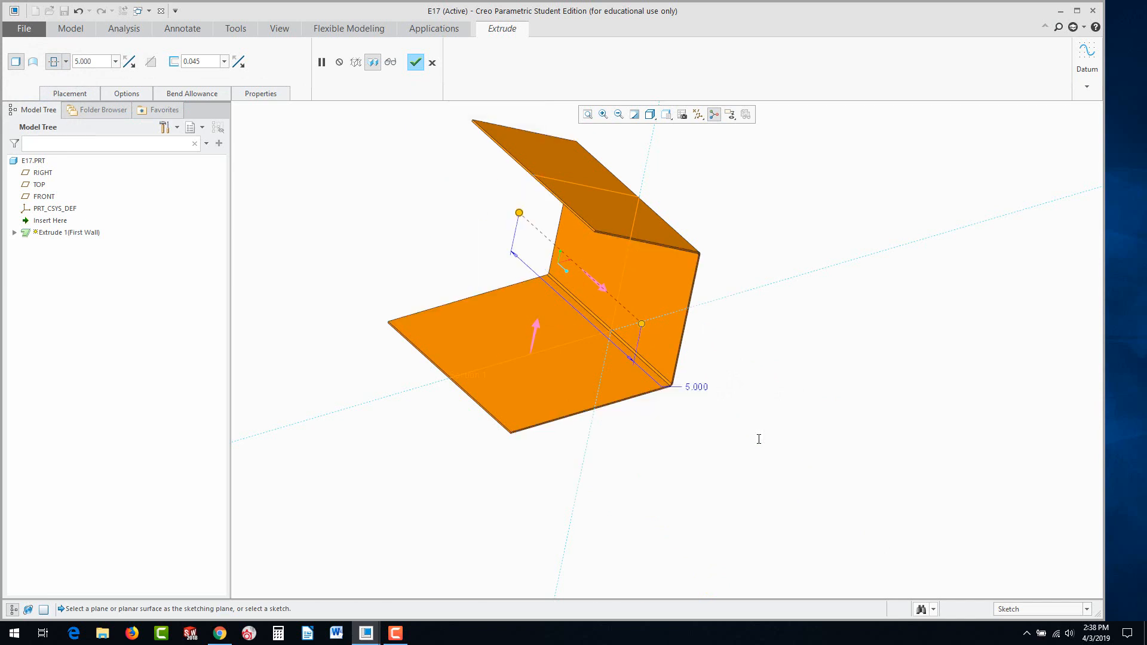
Set the sheetmetal wall thickness to 0.062.
{"action": "double_click", "coordinate": [200, 61]}
{"action": "type", "text": ".062"}
{"action": "key", "text": "Return"}
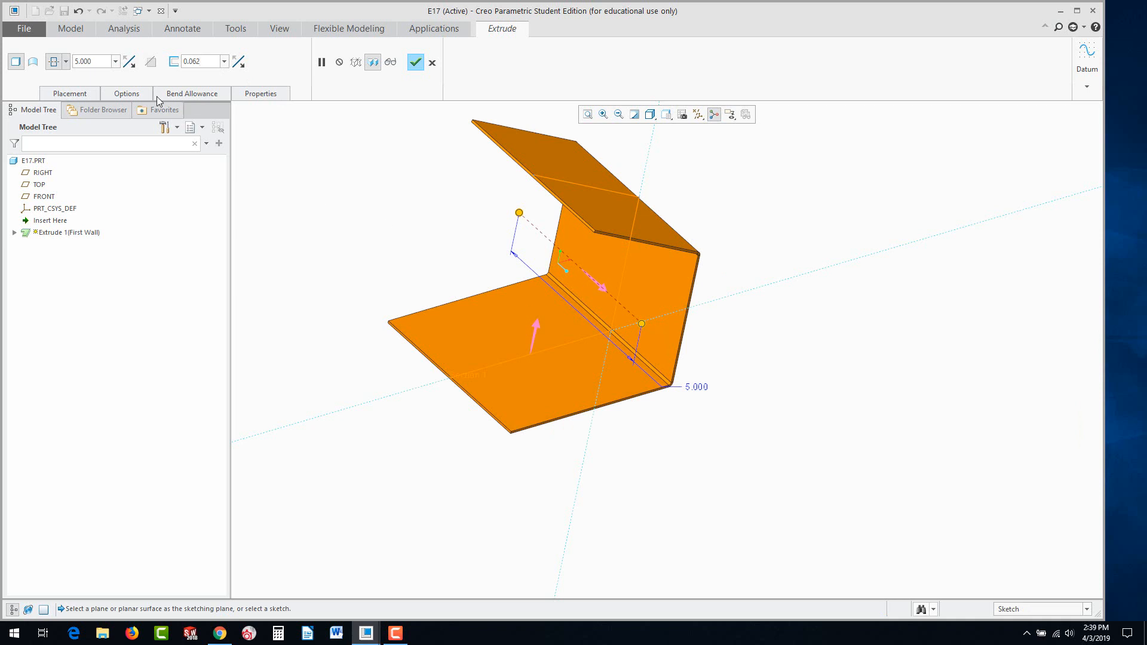
Set the radius for the bends added on sharp edges to 2.0 * Thickness and inspect the lower bend up close.
{"action": "left_click", "coordinate": [117, 94]}
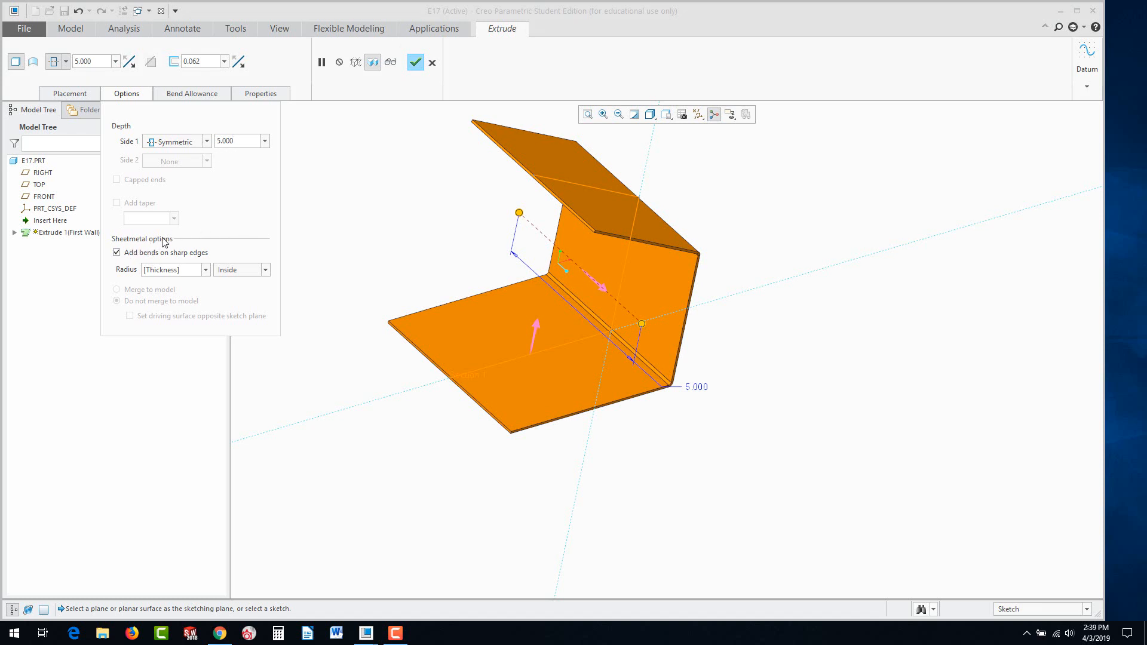
{"action": "left_click", "coordinate": [205, 270]}
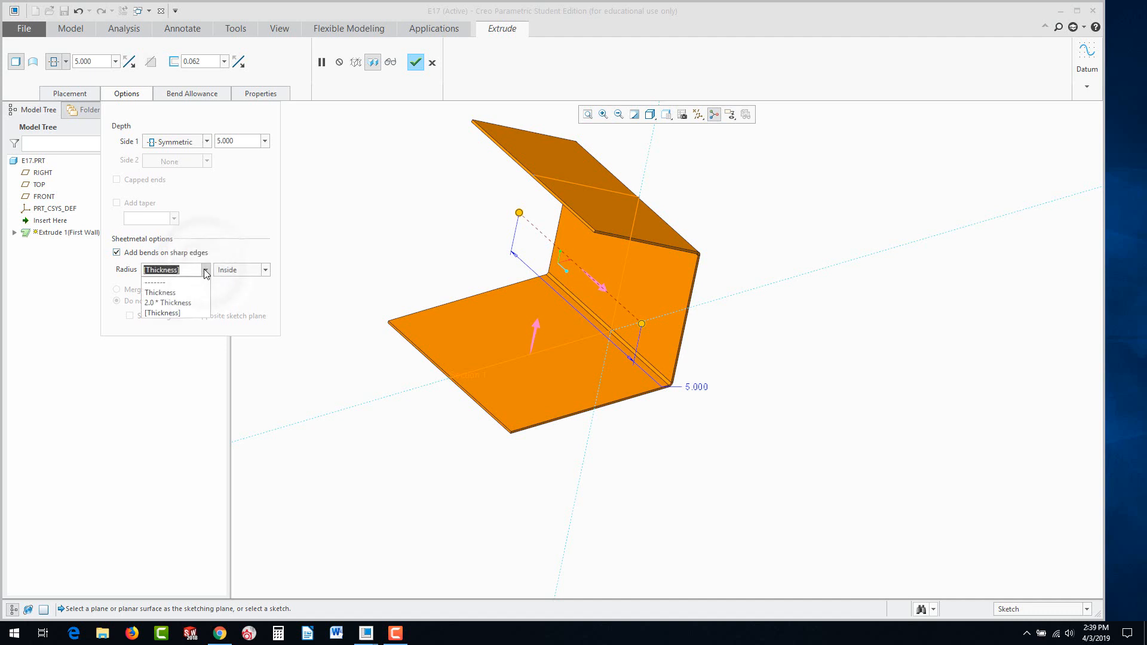
{"action": "left_click", "coordinate": [191, 303]}
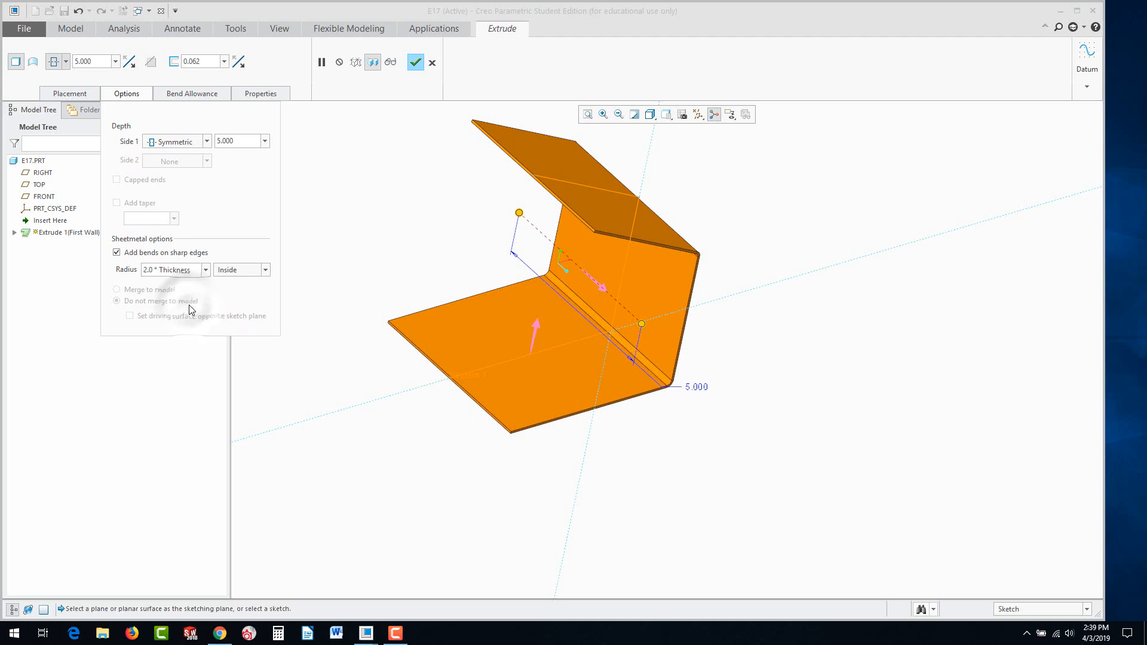
{"action": "scroll", "coordinate": [657, 376], "scroll_direction": "up", "scroll_amount": 3}
{"action": "scroll", "coordinate": [702, 373], "scroll_direction": "up", "scroll_amount": 2}
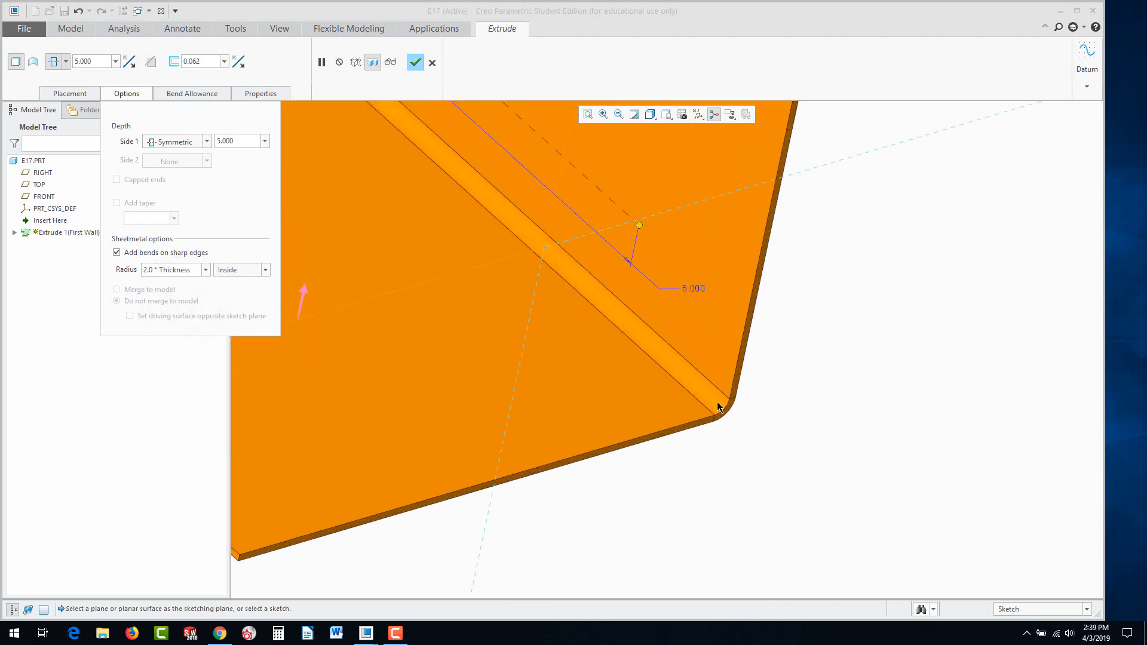
{"action": "left_click", "coordinate": [206, 271]}
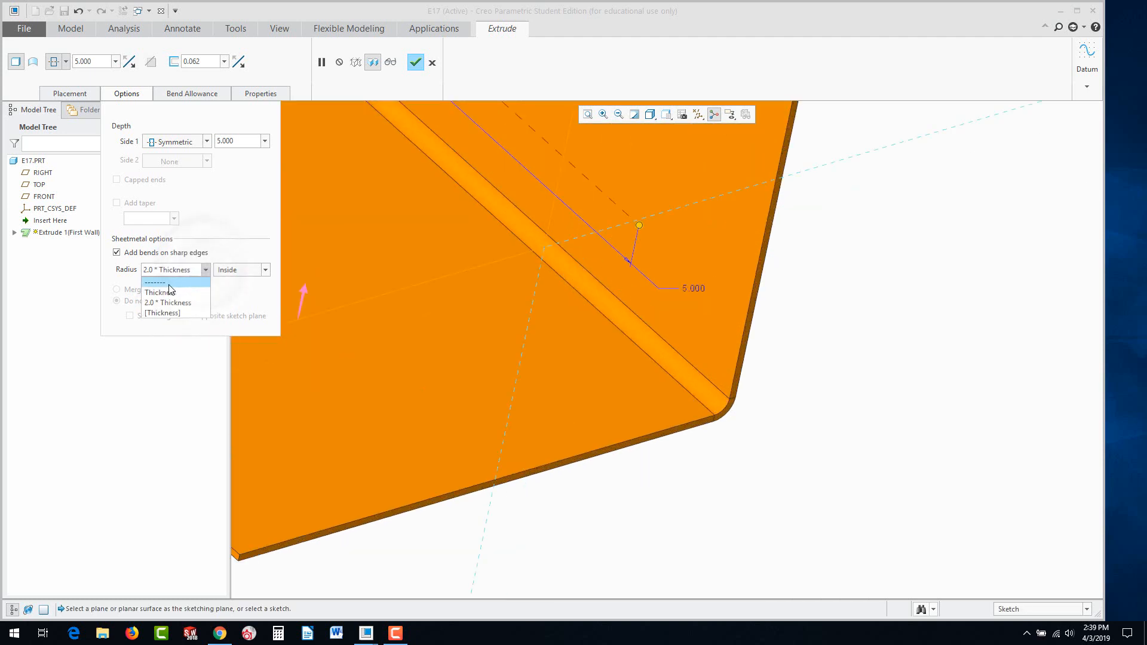
{"action": "left_click", "coordinate": [209, 272]}
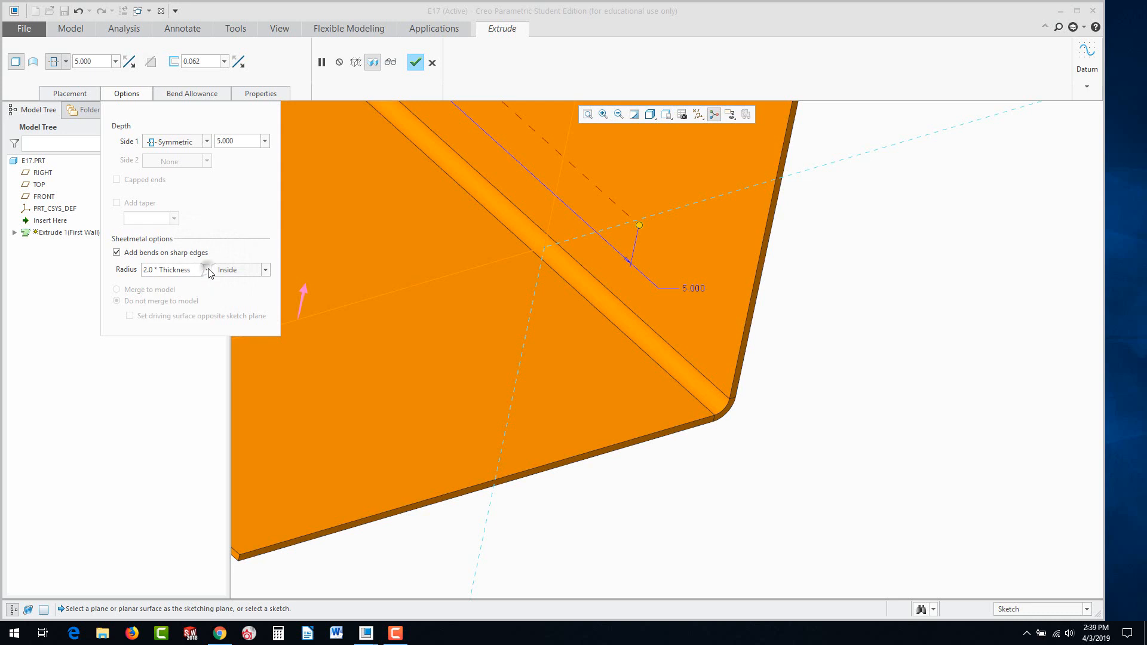
Try dimensioning the radius of the sharp-edge bends from the outside, and return it to Inside.
{"action": "left_click", "coordinate": [265, 274]}
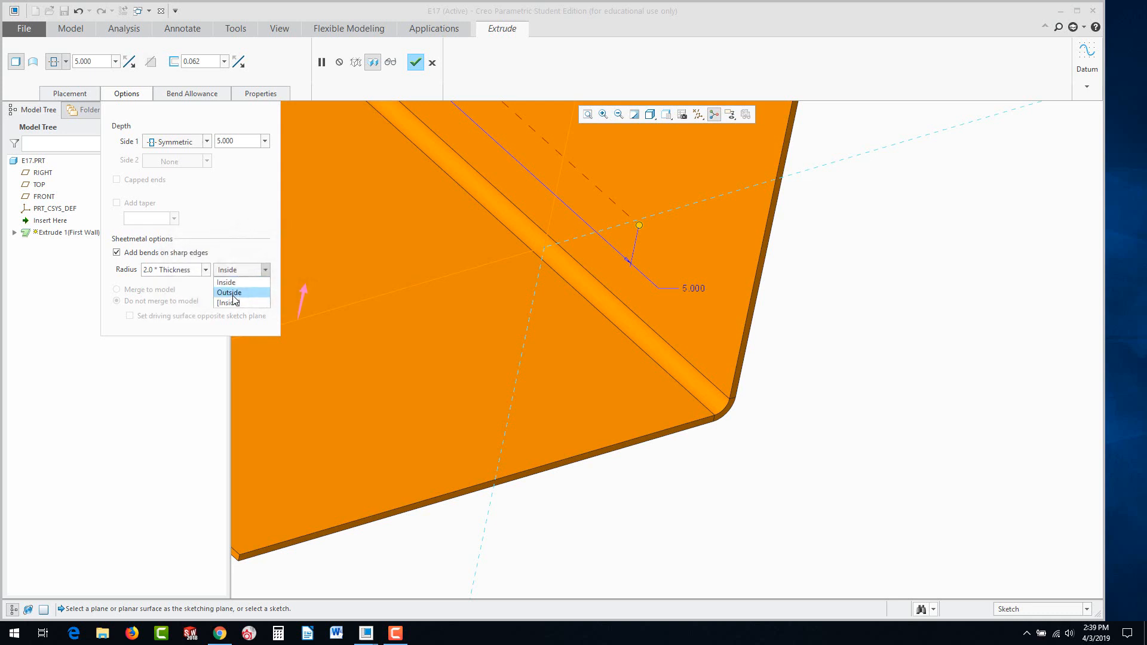
{"action": "left_click", "coordinate": [230, 293]}
{"action": "left_click", "coordinate": [265, 270]}
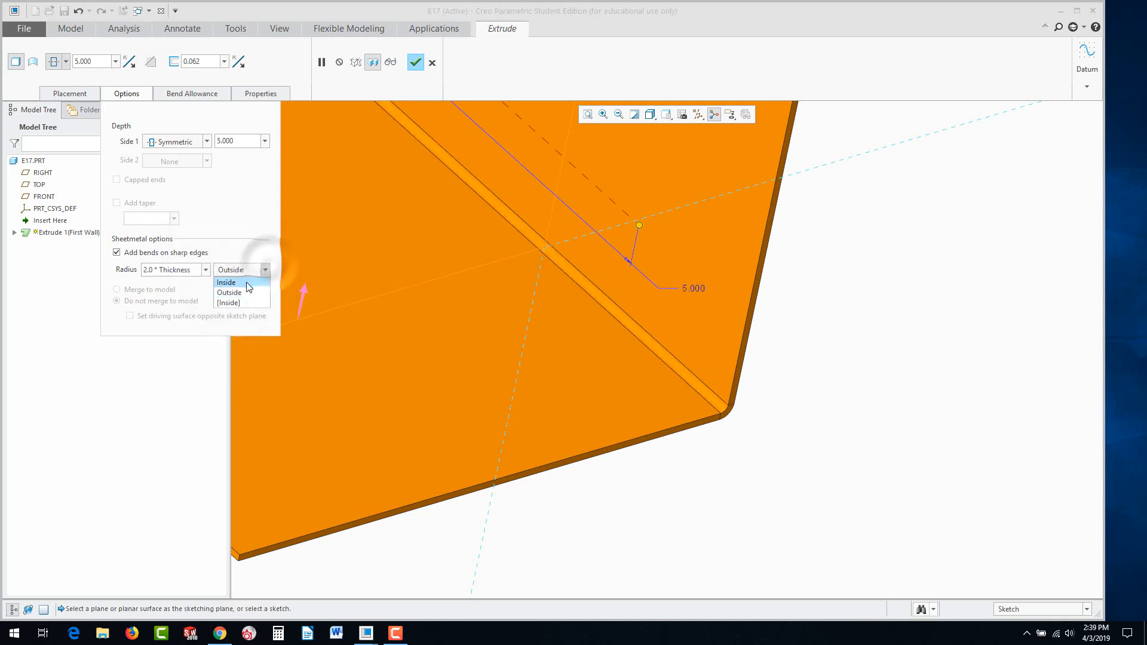
{"action": "left_click", "coordinate": [249, 285]}
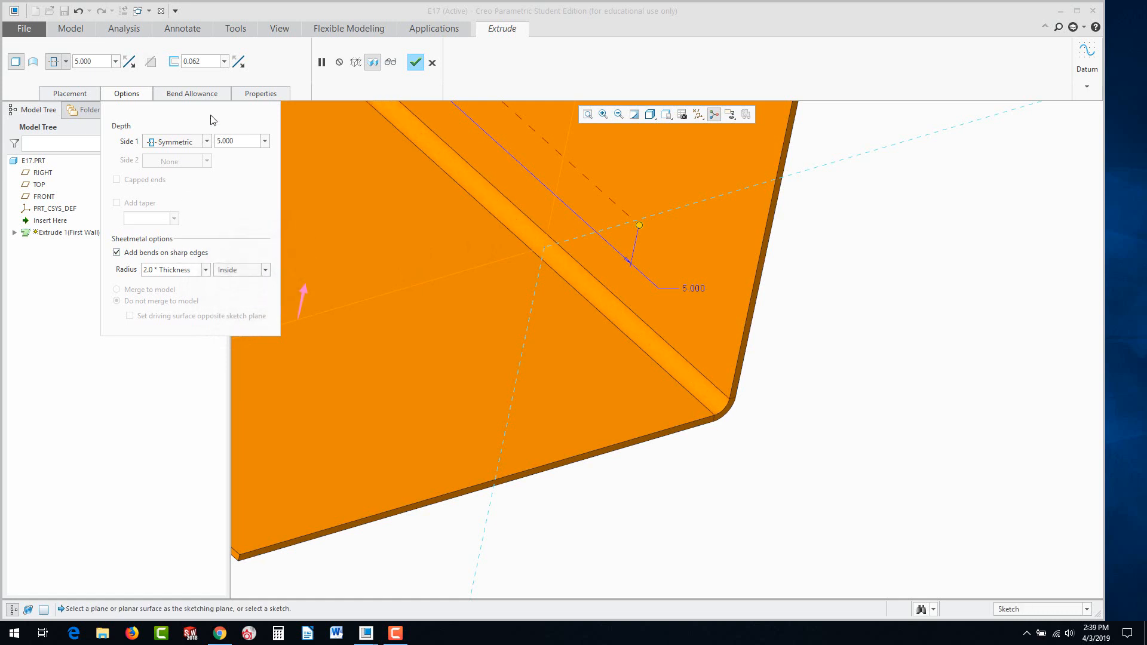
Set the wall's bend allowance to use feature settings calculated by K factor, and complete the first wall extrusion.
{"action": "left_click", "coordinate": [202, 94]}
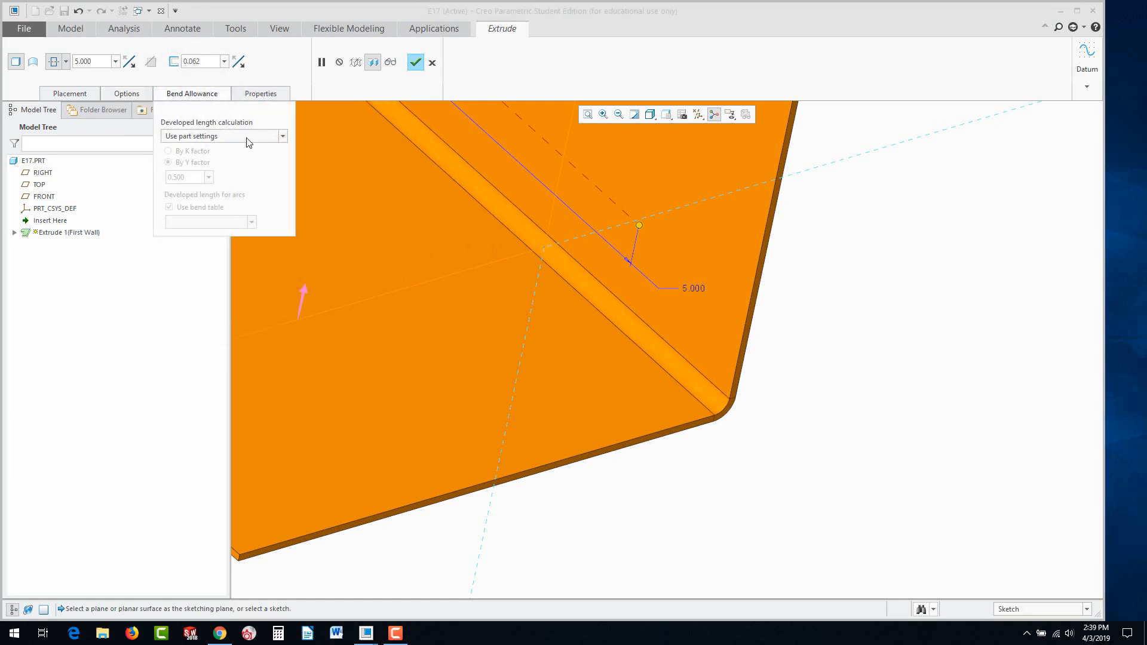
{"action": "left_click", "coordinate": [284, 137]}
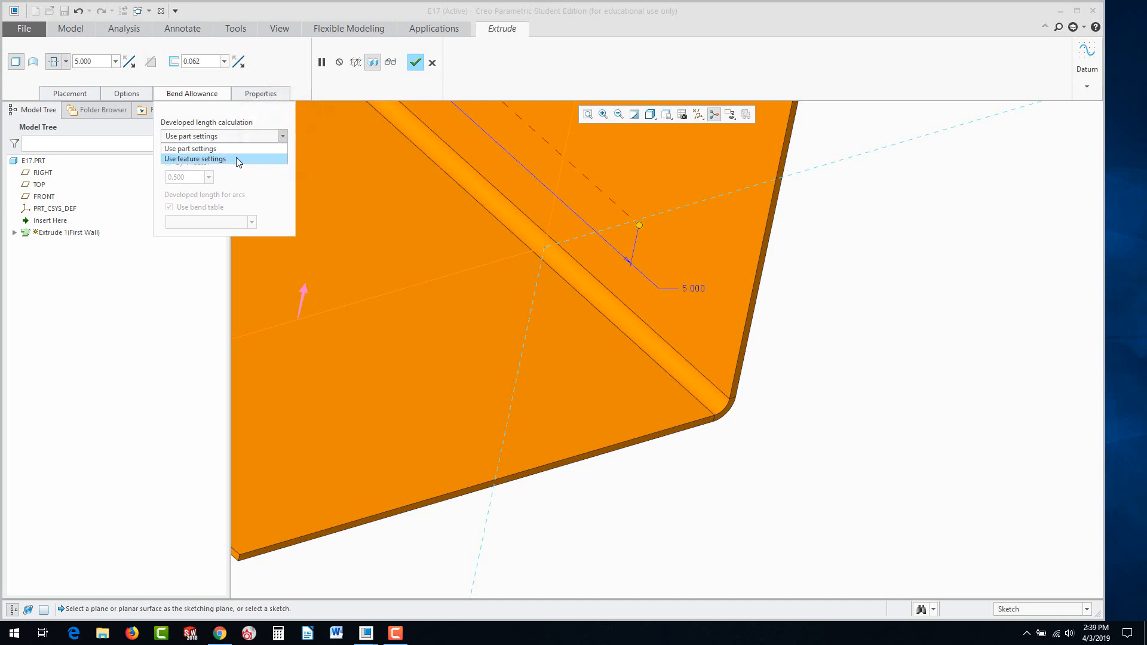
{"action": "left_click", "coordinate": [221, 159]}
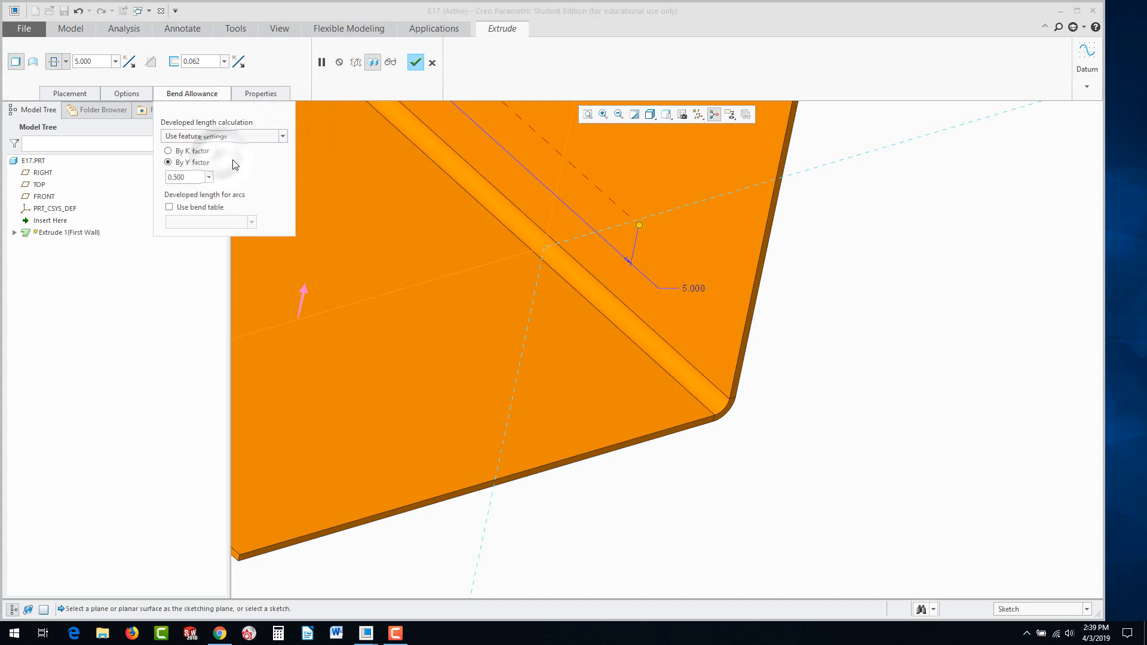
{"action": "left_click", "coordinate": [167, 151]}
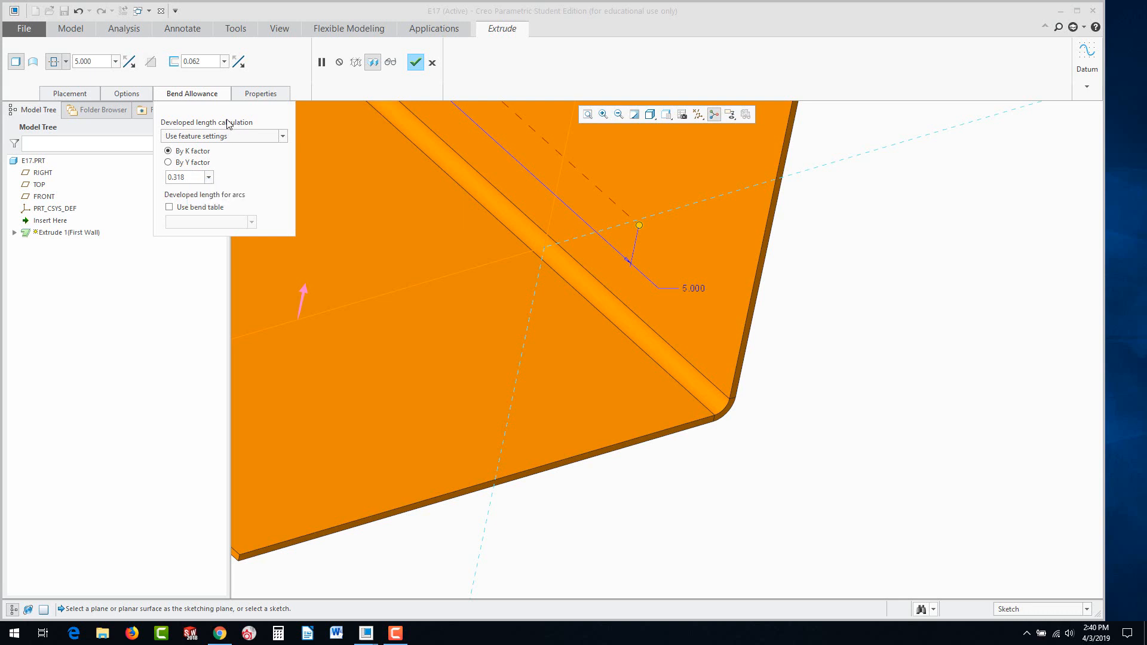
{"action": "left_click", "coordinate": [416, 63]}
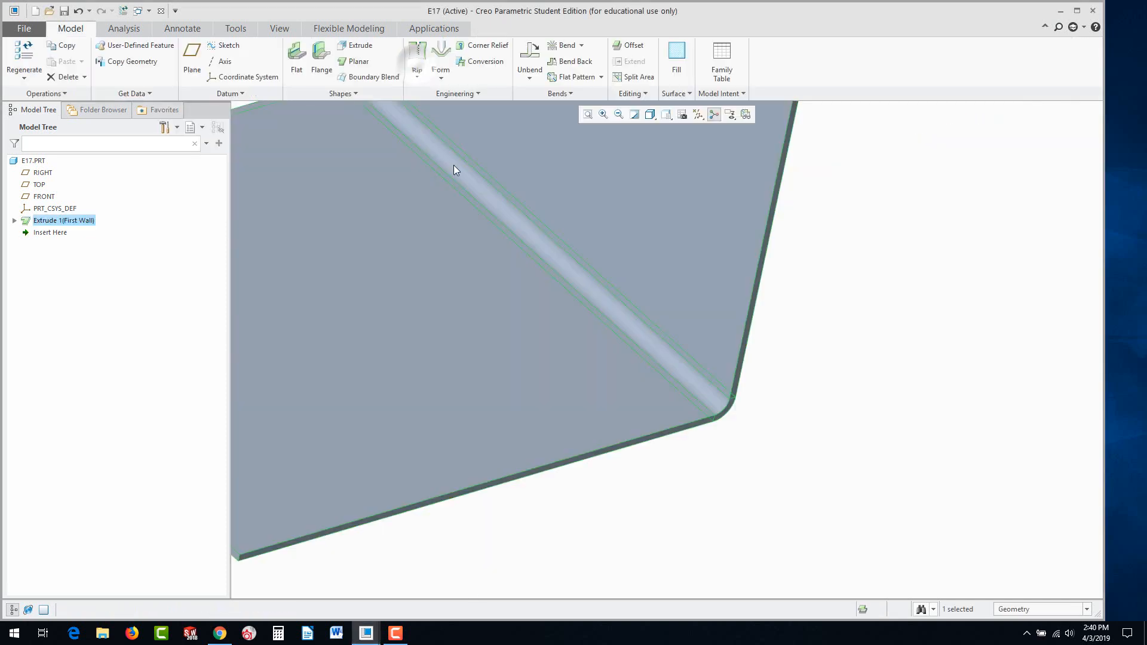
{"action": "scroll", "coordinate": [819, 471], "scroll_direction": "down", "scroll_amount": 5}
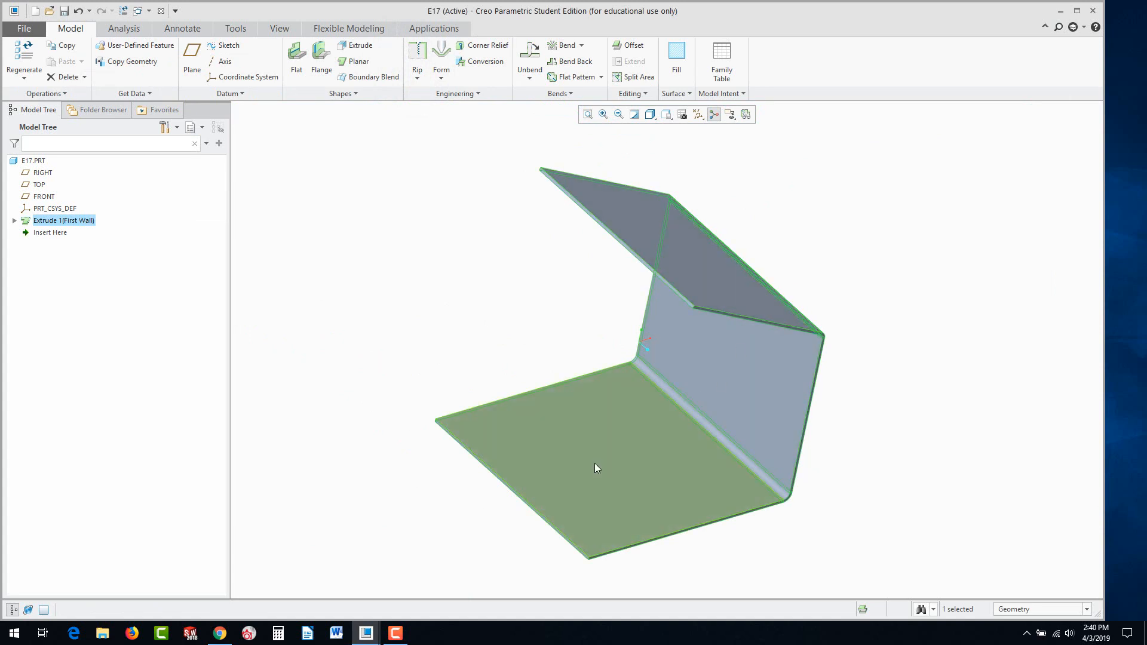
{"action": "left_click", "coordinate": [488, 263]}
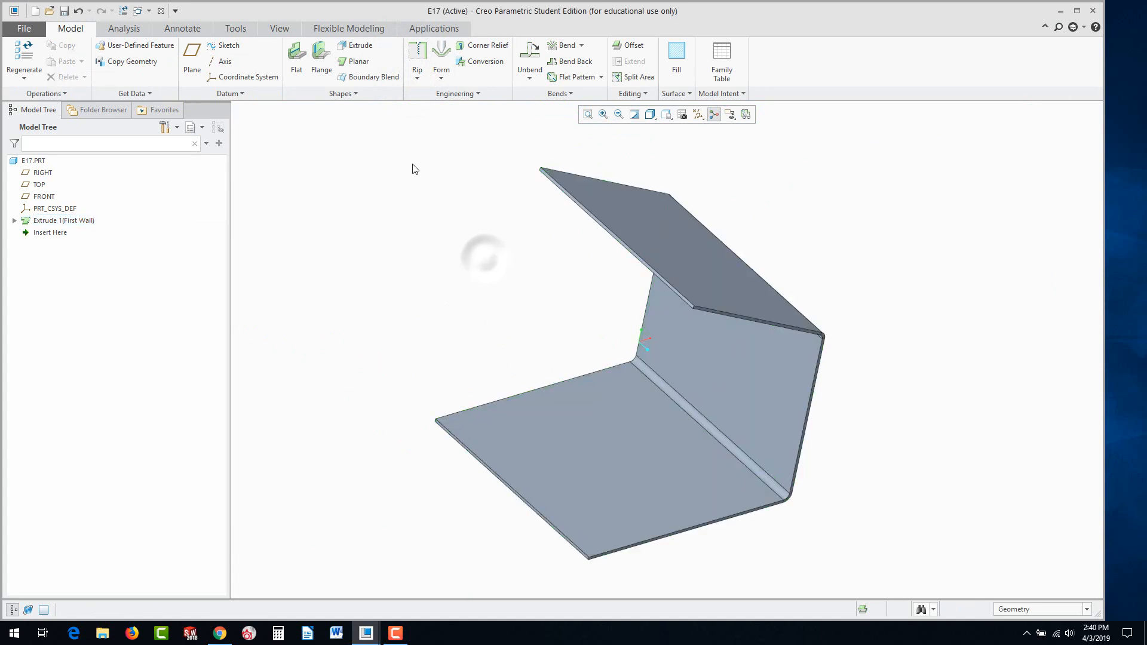
Attach a flange wall to the front side edge of the lower wall and swing it upward to about 270 degrees.
{"action": "left_click", "coordinate": [321, 60]}
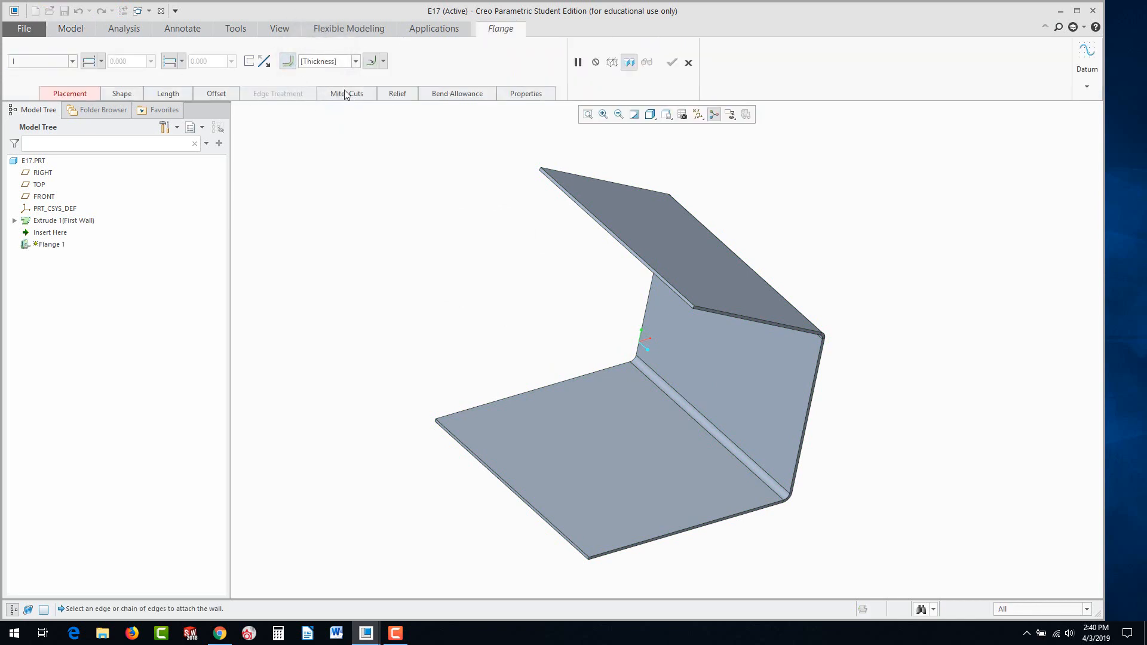
{"action": "left_click", "coordinate": [686, 531]}
{"action": "scroll", "coordinate": [738, 476], "scroll_direction": "down", "scroll_amount": 3}
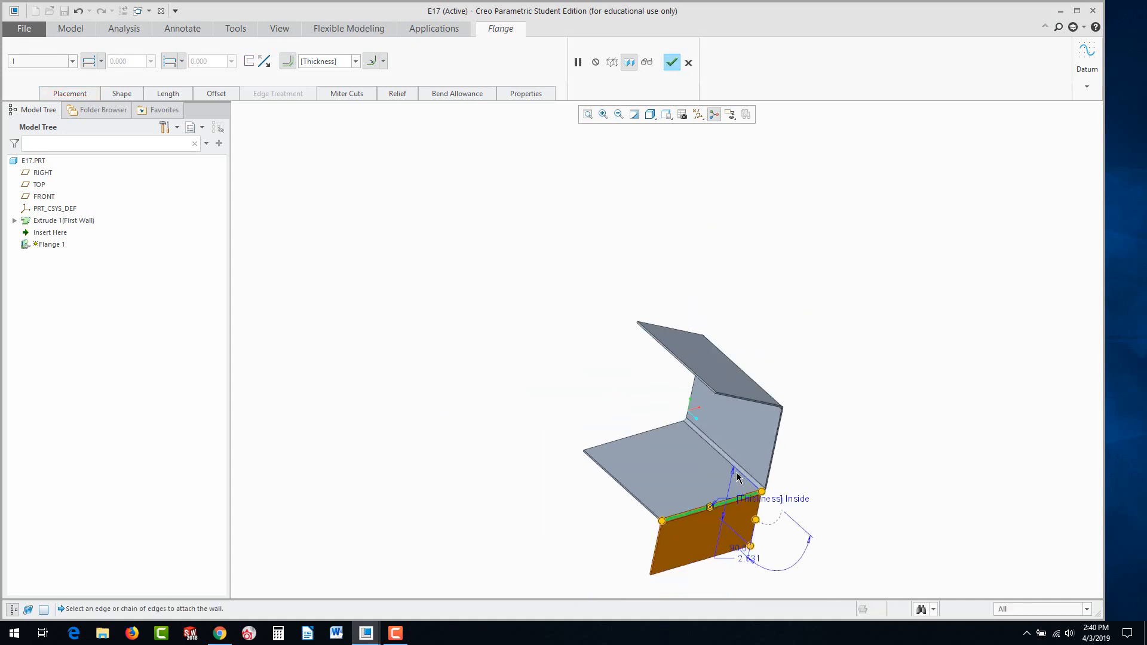
{"action": "scroll", "coordinate": [740, 584], "scroll_direction": "up", "scroll_amount": 2}
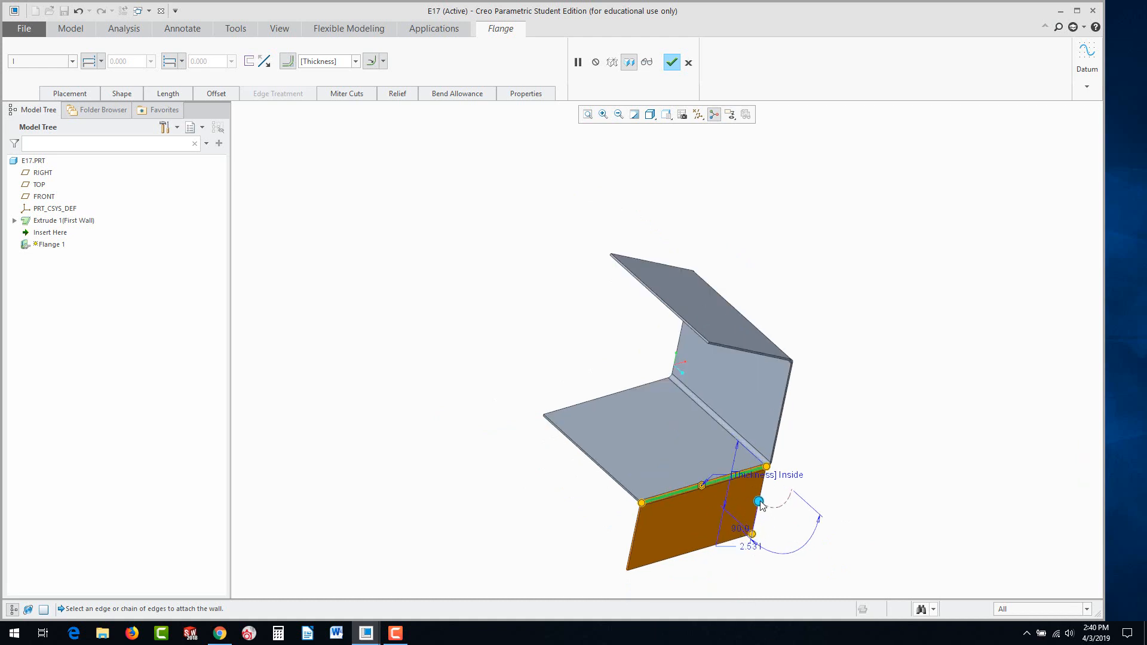
{"action": "left_click_drag", "start_coordinate": [758, 502], "coordinate": [776, 433]}
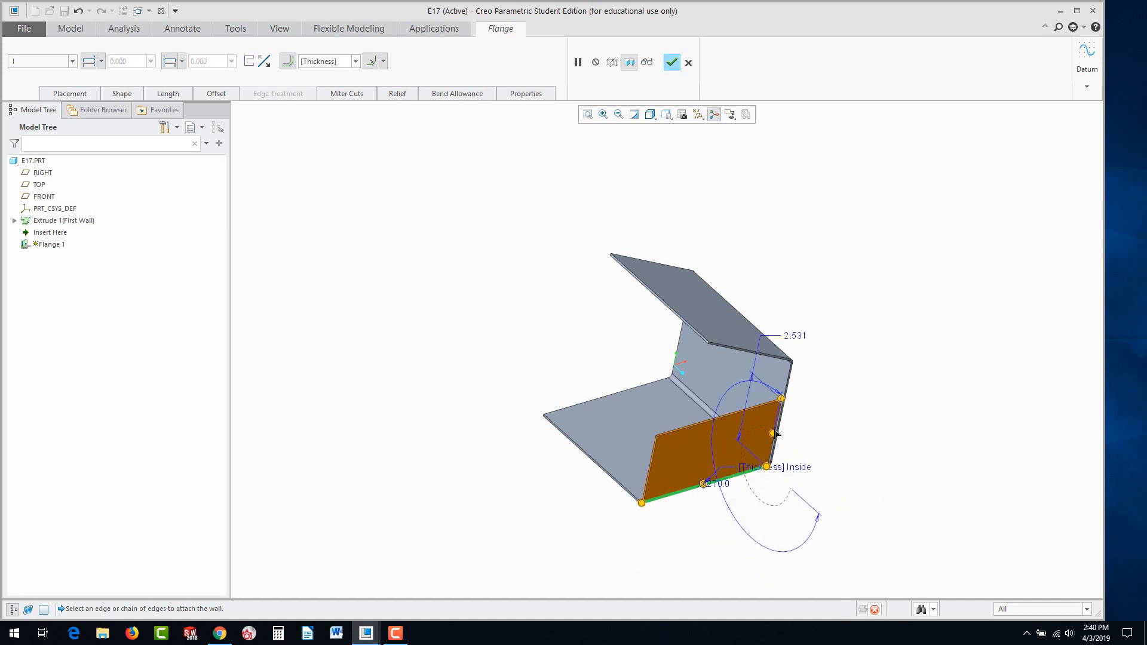
{"action": "scroll", "coordinate": [711, 479], "scroll_direction": "up", "scroll_amount": 3}
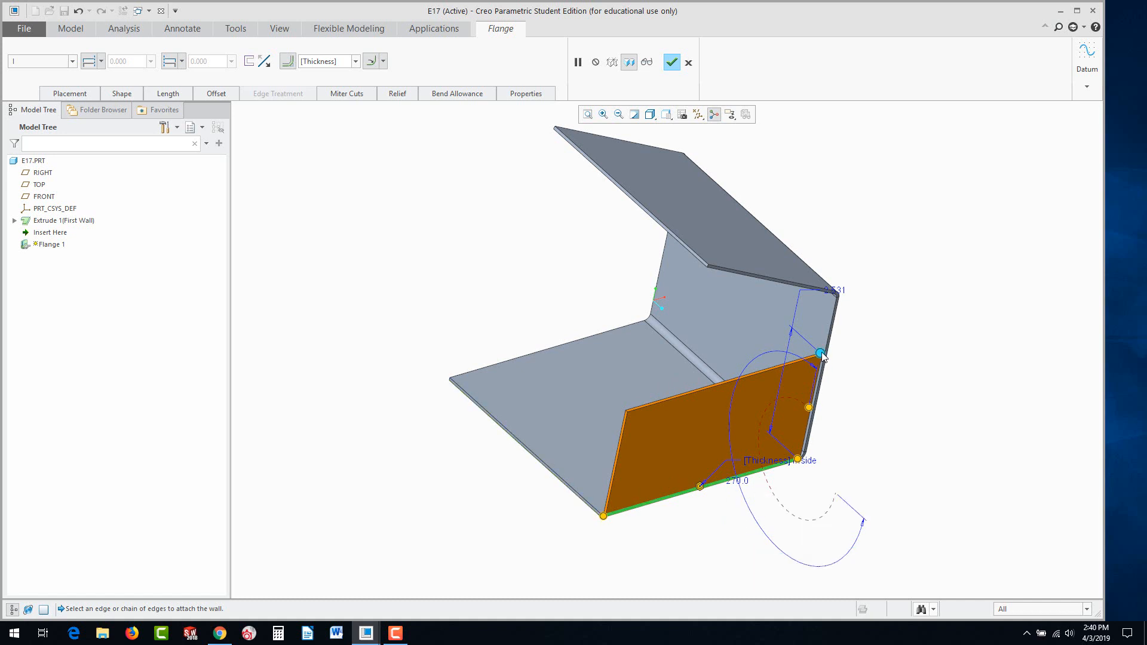
Set the flange's height to 1.5.
{"action": "left_click_drag", "start_coordinate": [821, 353], "coordinate": [817, 388]}
{"action": "double_click", "coordinate": [827, 323]}
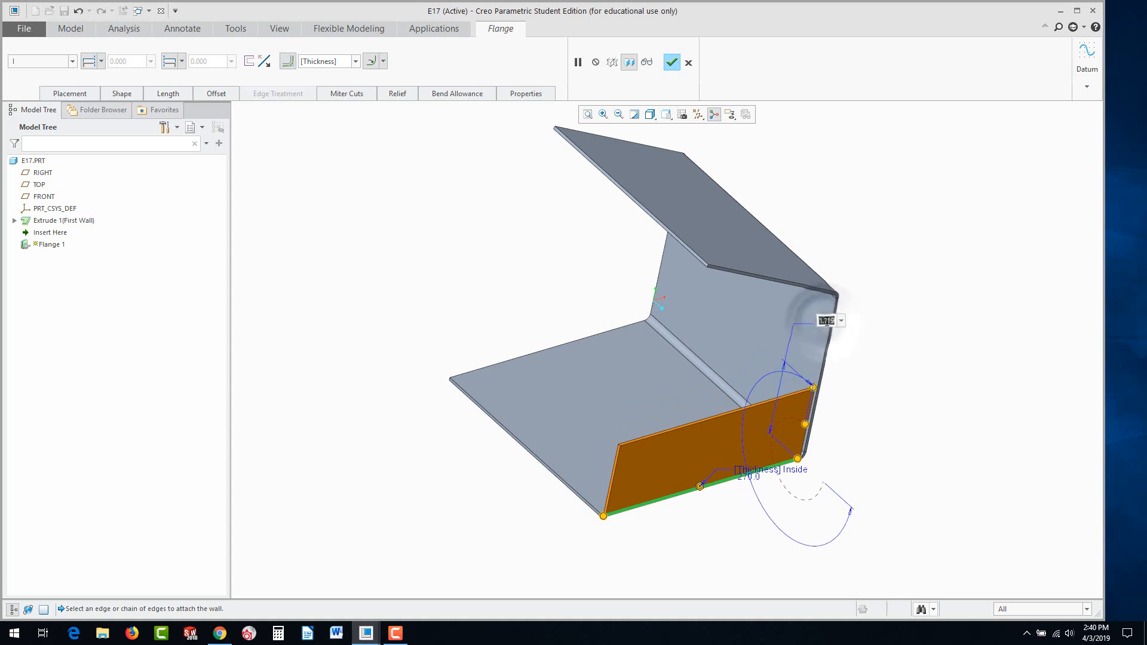
{"action": "type", "text": "1.5"}
{"action": "key", "text": "Return"}
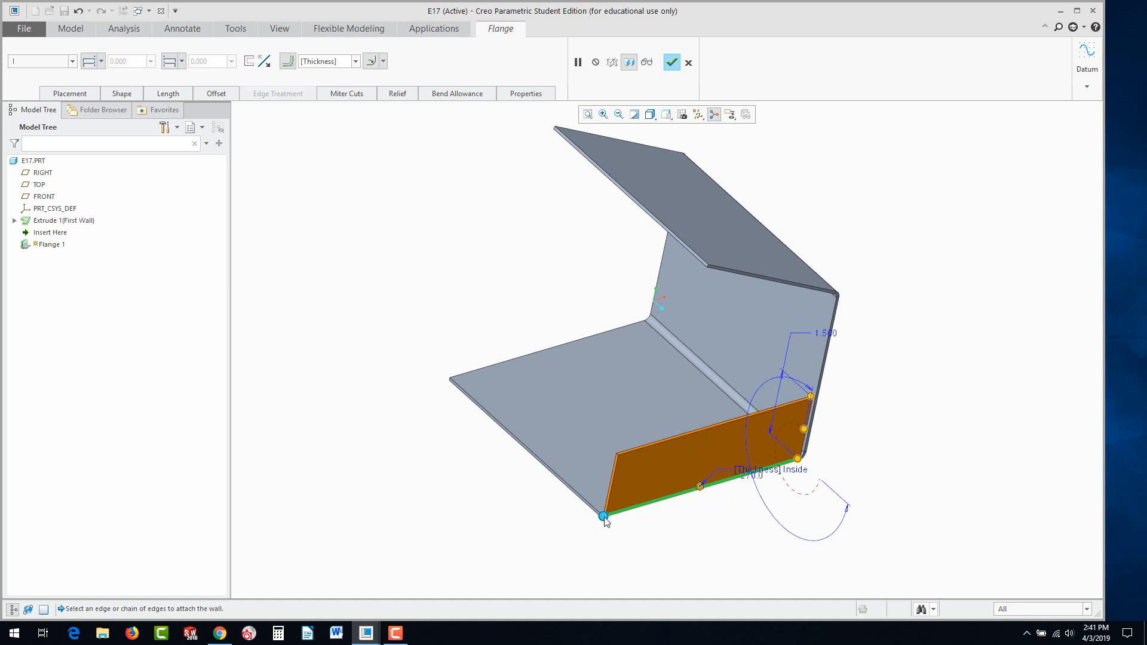
Shorten the flange by 1 at the lower wall's free end and by 1.5 at the end near the bend.
{"action": "left_click_drag", "start_coordinate": [604, 517], "coordinate": [646, 503]}
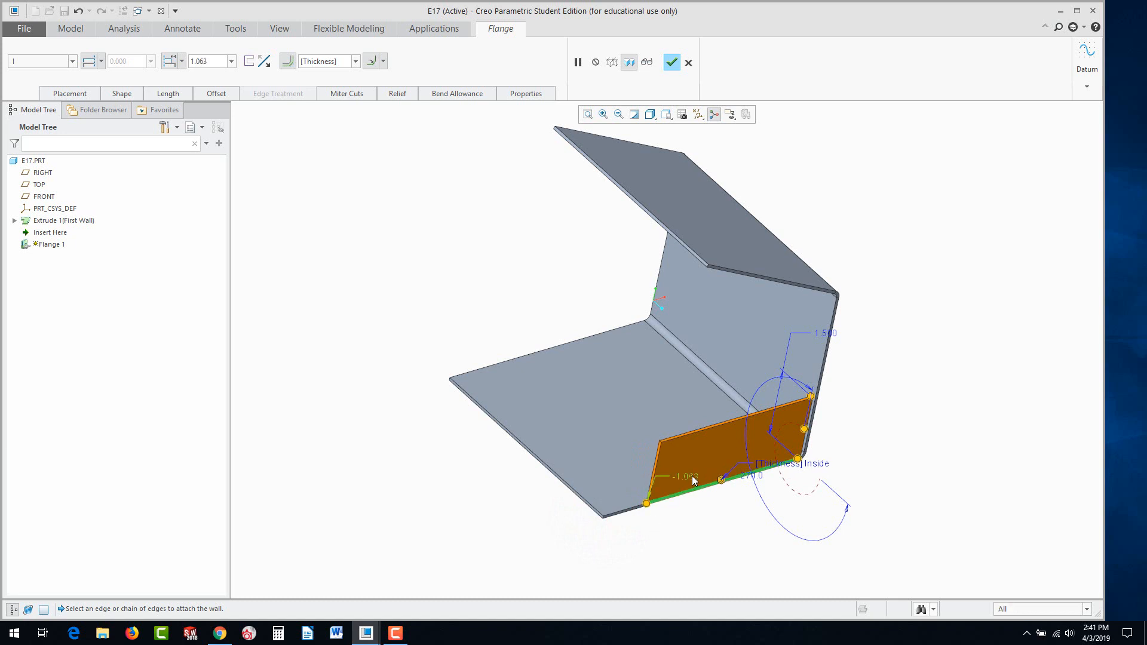
{"action": "type", "text": "-1"}
{"action": "key", "text": "Return"}
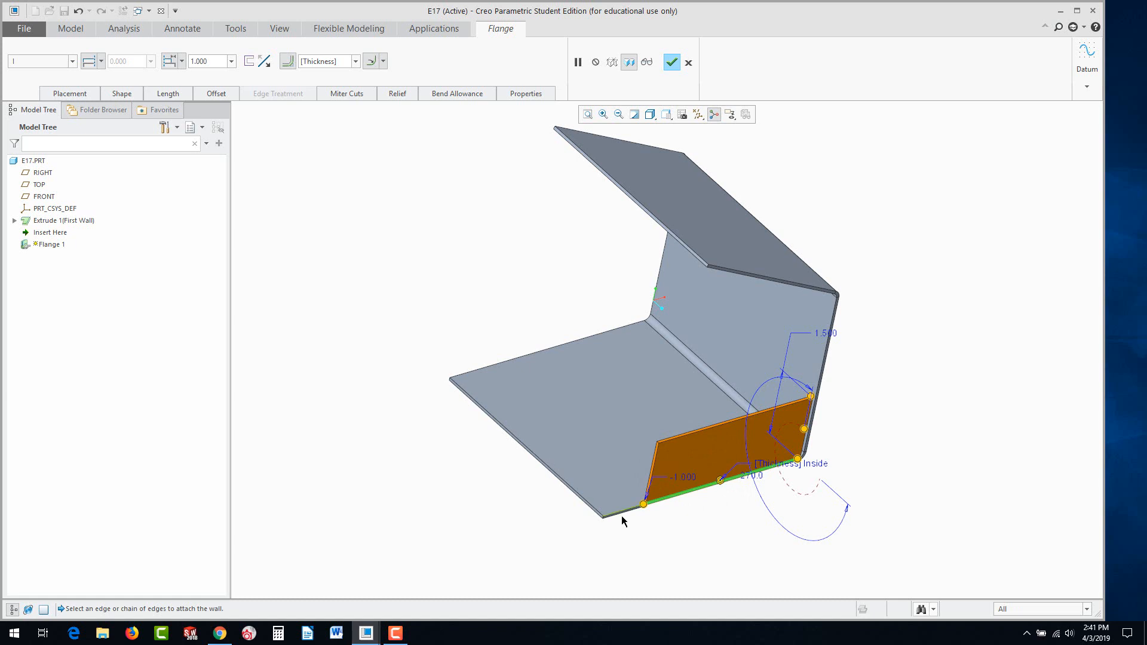
{"action": "left_click_drag", "start_coordinate": [797, 459], "coordinate": [804, 449]}
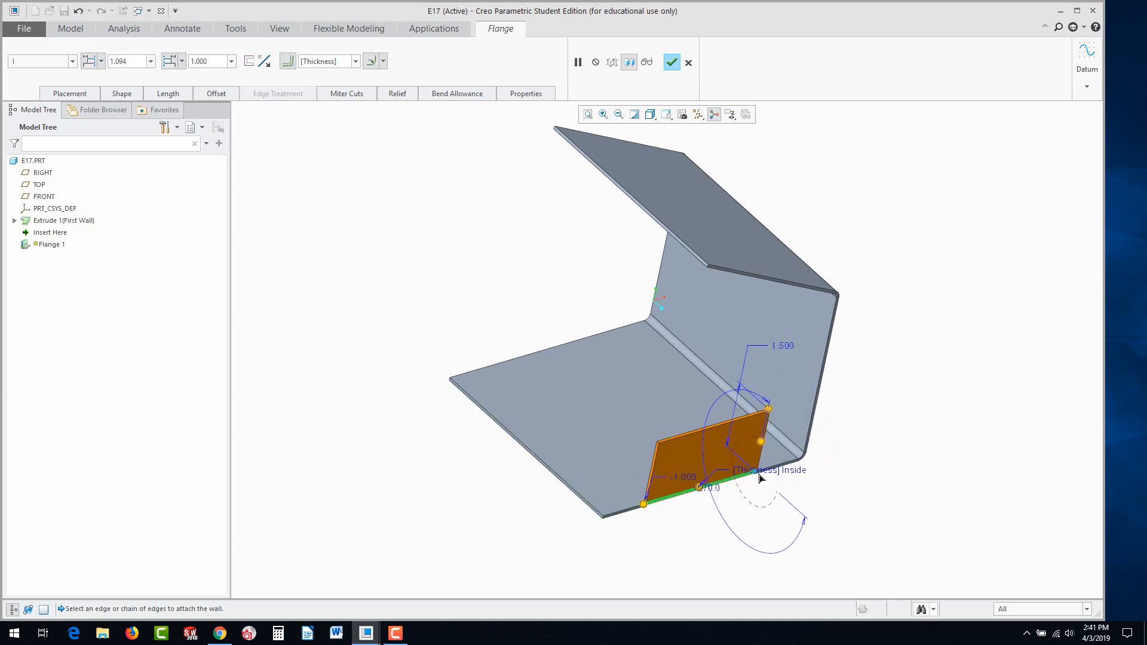
{"action": "double_click", "coordinate": [796, 443]}
{"action": "type", "text": "-1.5"}
{"action": "key", "text": "Return"}
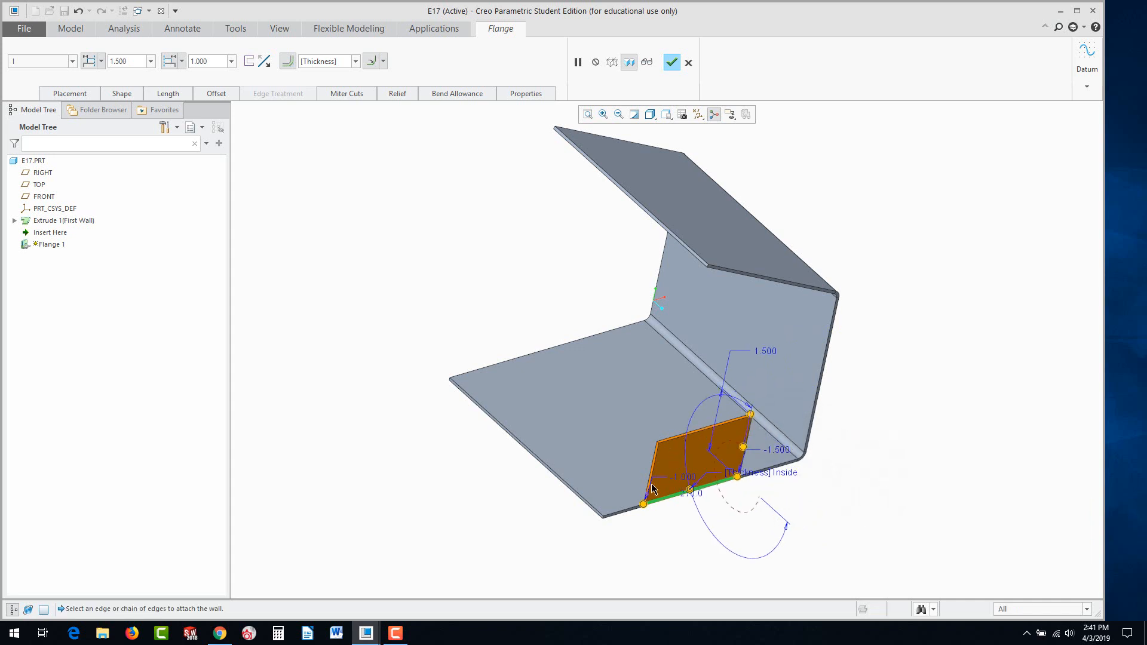
Try Stretch and Rectangular bend reliefs on the flange, and set the relief type to Obround.
{"action": "scroll", "coordinate": [645, 508], "scroll_direction": "down", "scroll_amount": 5}
{"action": "scroll", "coordinate": [650, 512], "scroll_direction": "down", "scroll_amount": 4}
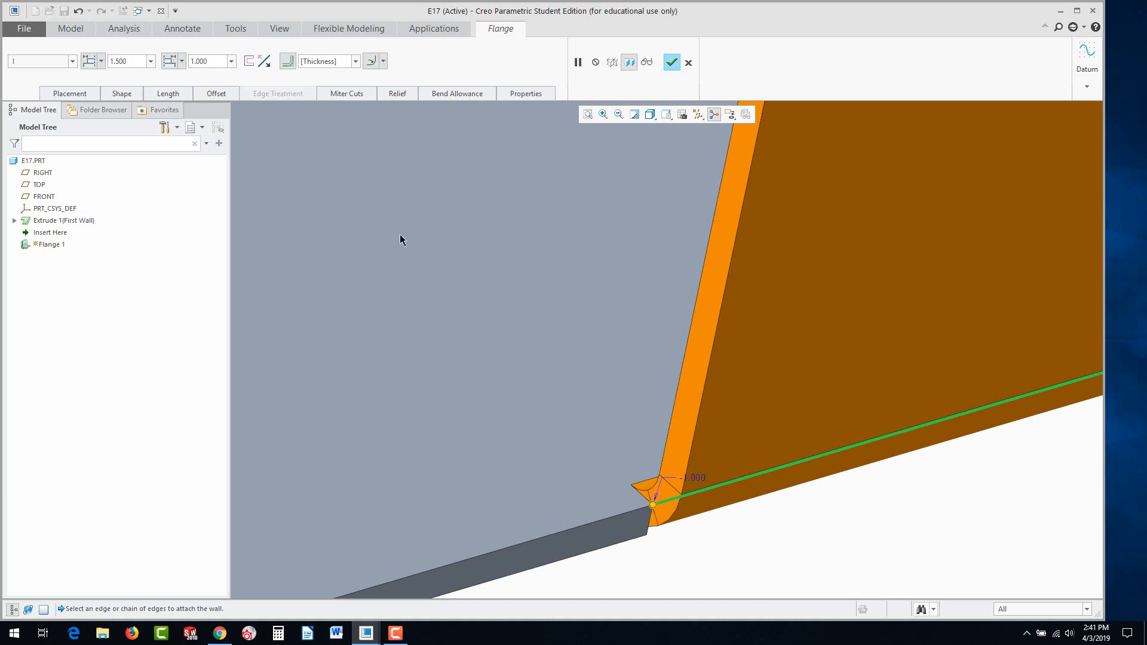
{"action": "left_click", "coordinate": [399, 95]}
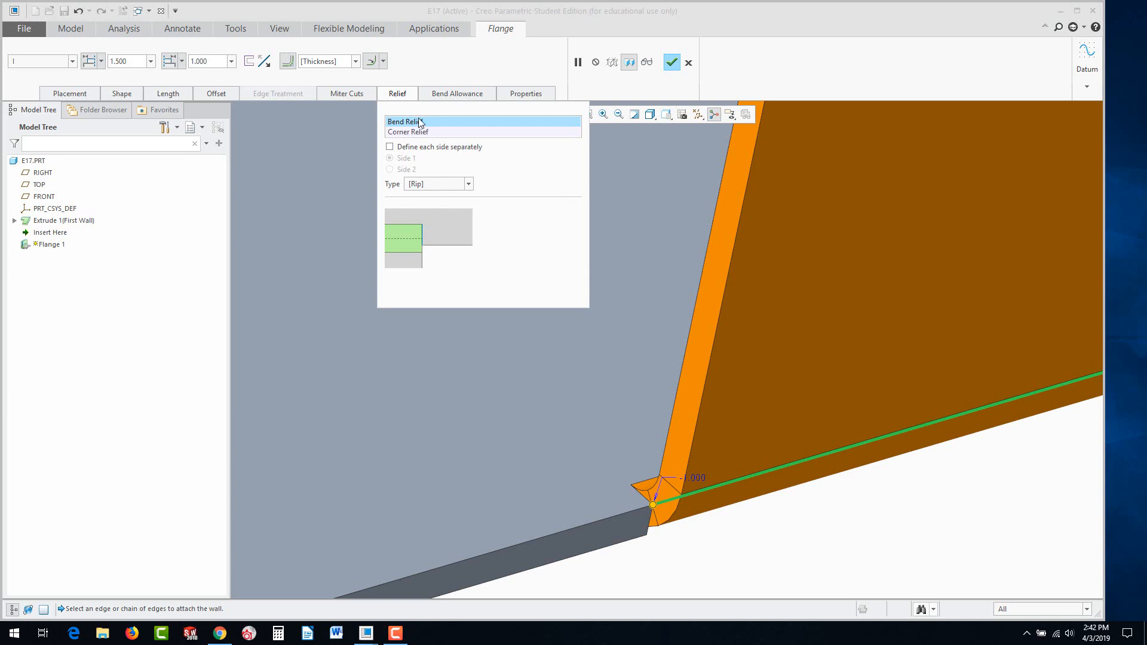
{"action": "left_click", "coordinate": [469, 184]}
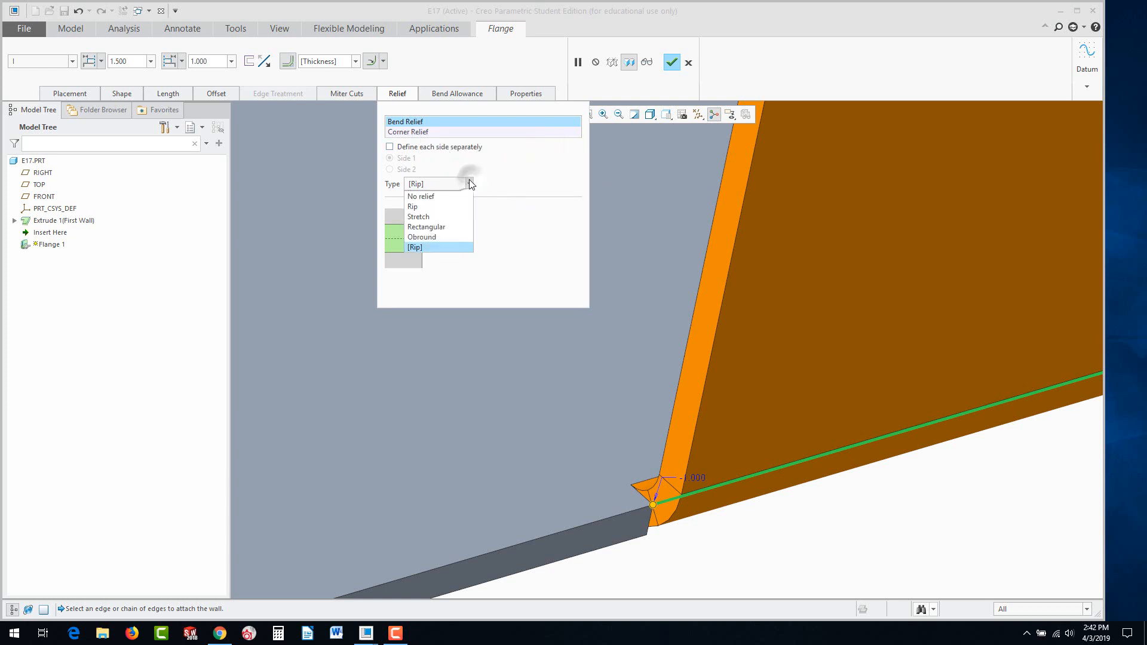
{"action": "left_click", "coordinate": [427, 218]}
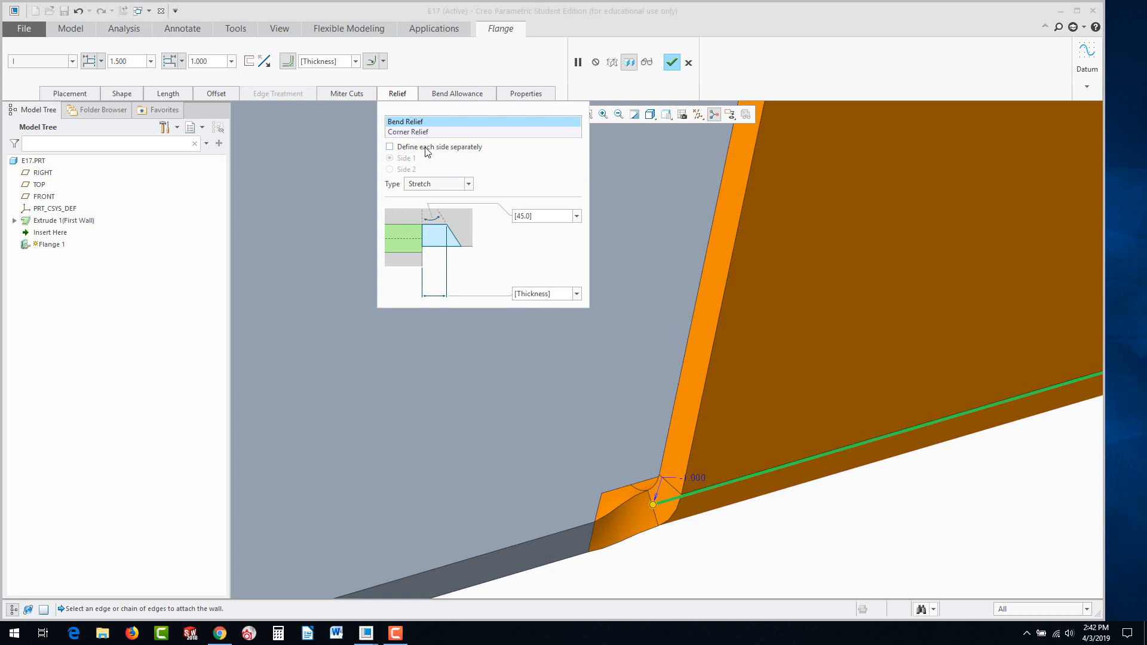
{"action": "left_click", "coordinate": [468, 183]}
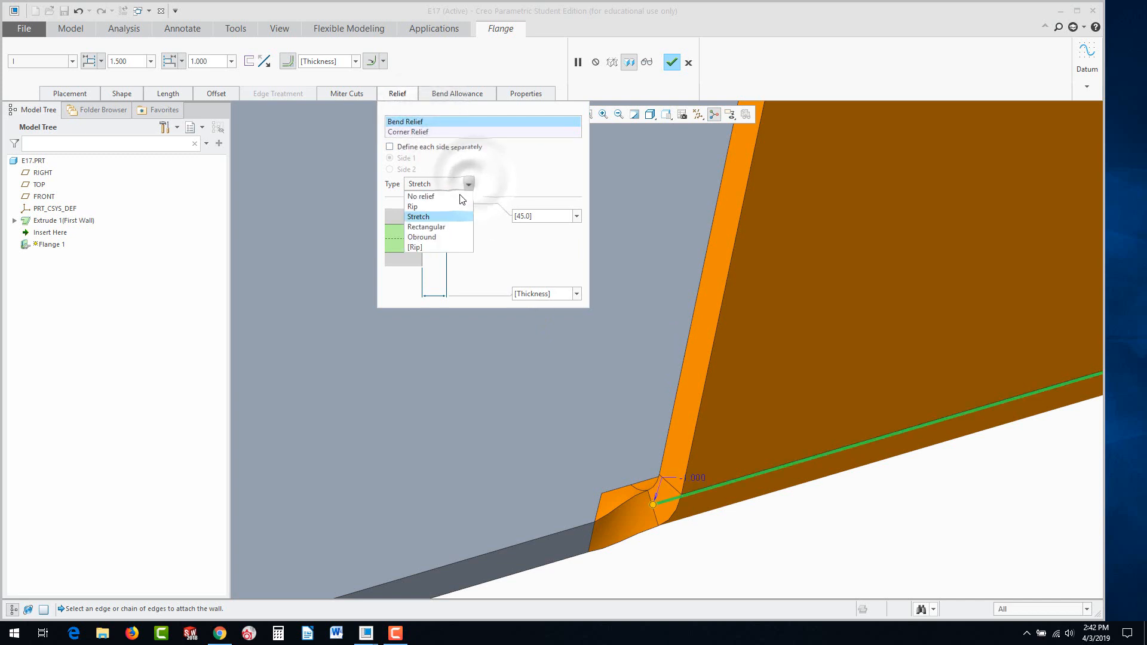
{"action": "left_click", "coordinate": [428, 231]}
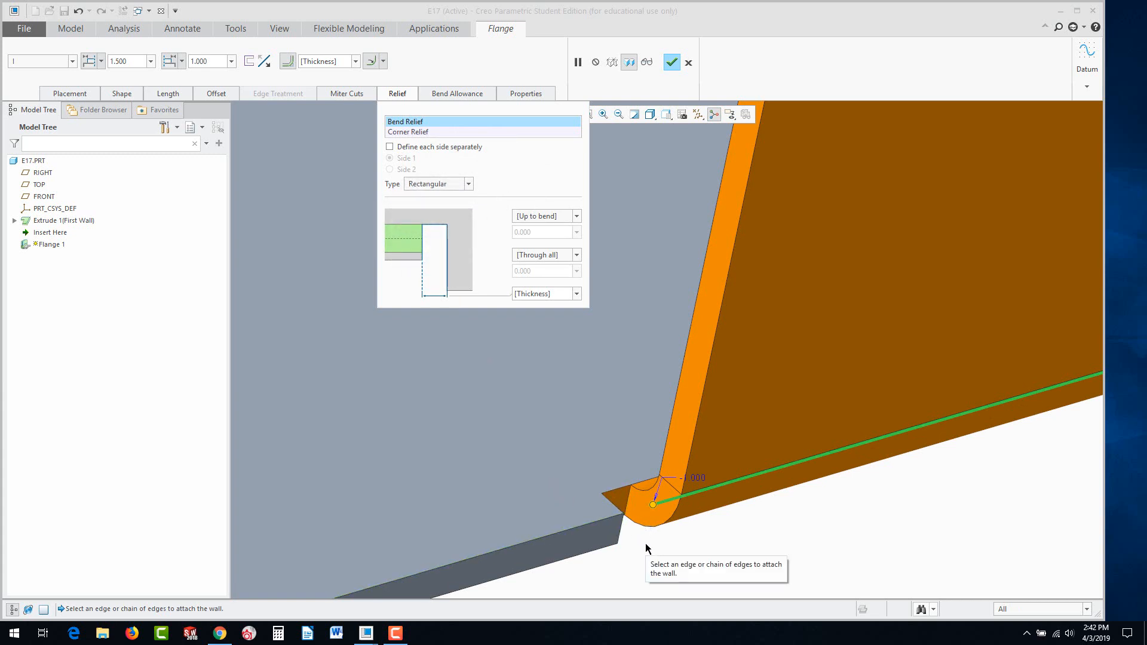
{"action": "left_click", "coordinate": [469, 184]}
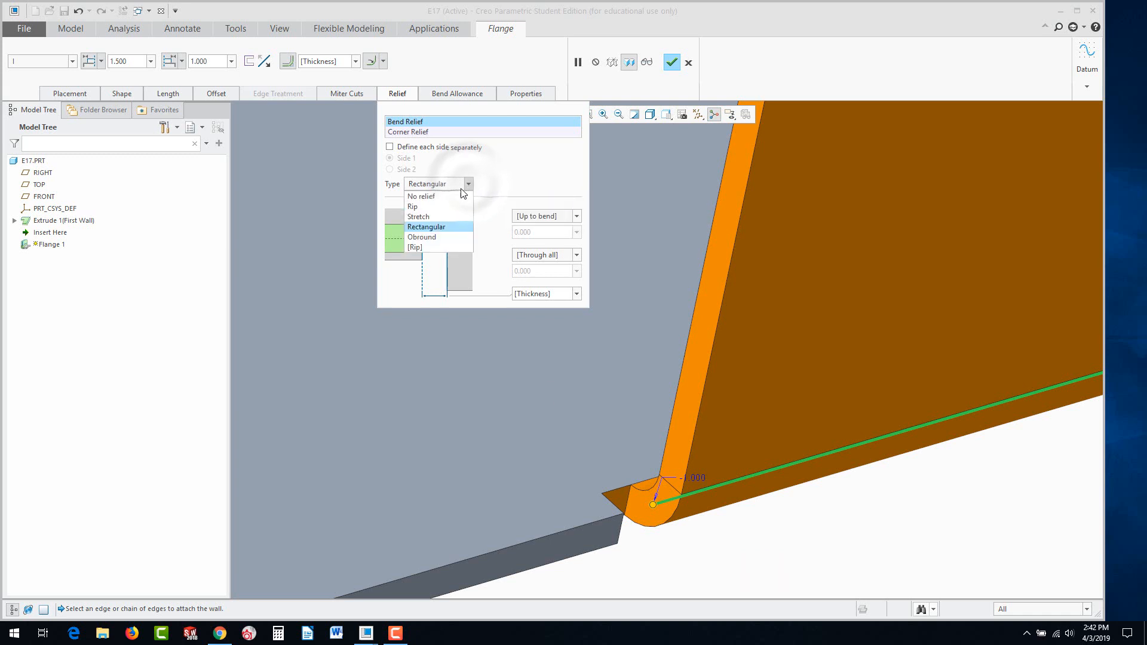
{"action": "left_click", "coordinate": [426, 237]}
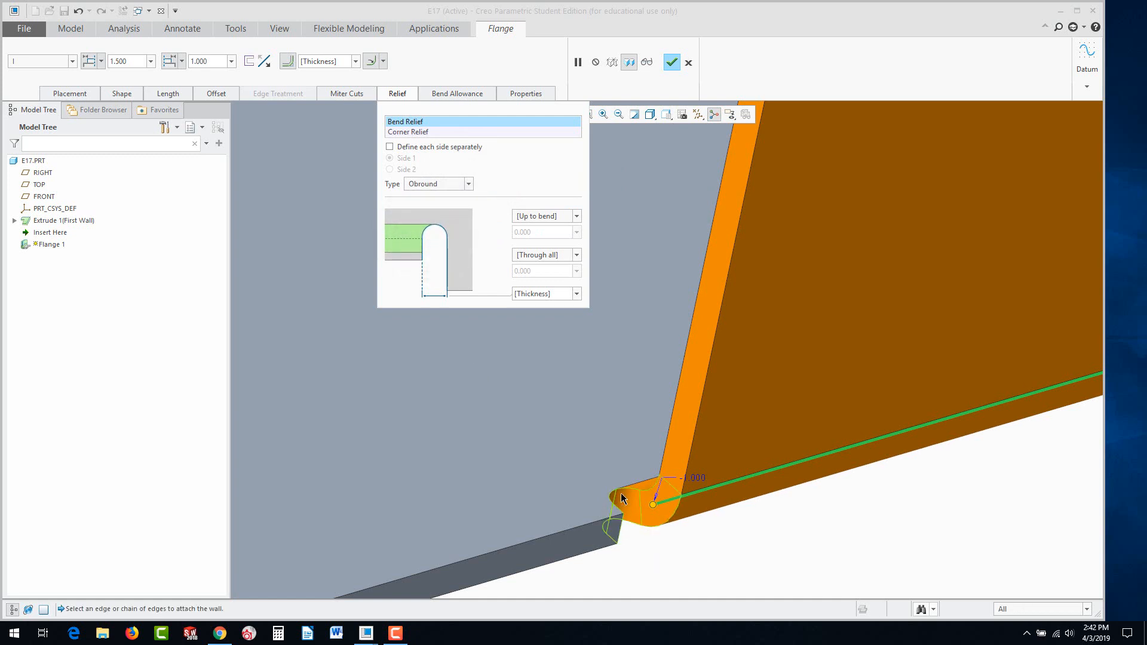
Try widths of 0.5 and 2.0 * Thickness for the obround relief, and set its width to Thickness.
{"action": "left_click", "coordinate": [577, 294]}
{"action": "left_click", "coordinate": [539, 304]}
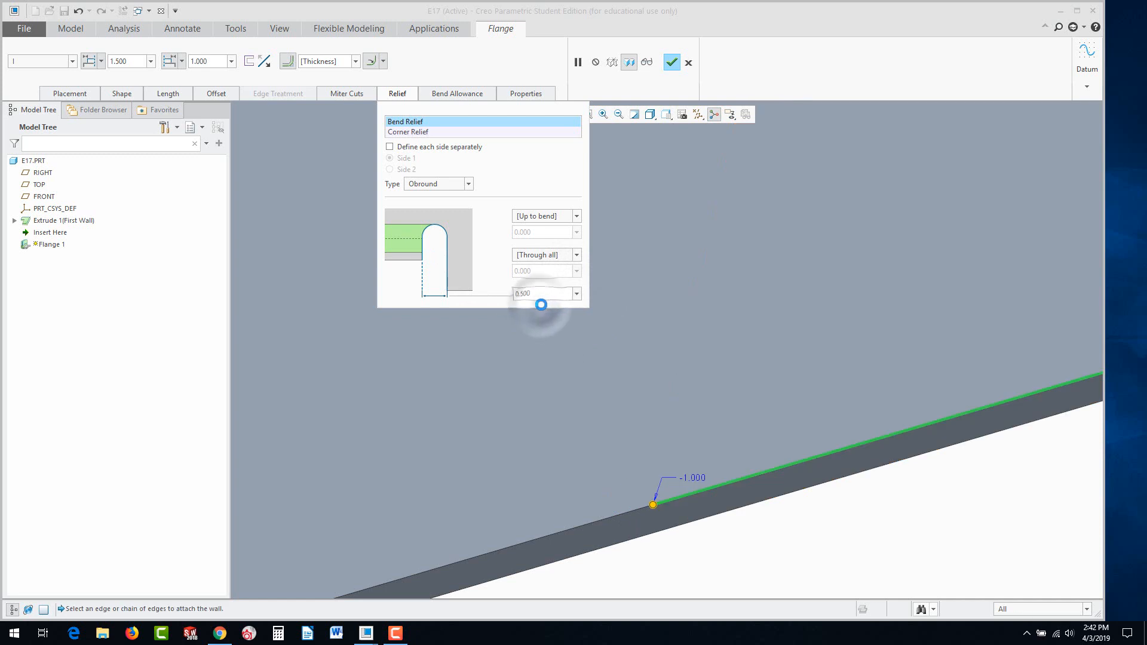
{"action": "left_click", "coordinate": [577, 294]}
{"action": "left_click", "coordinate": [529, 327]}
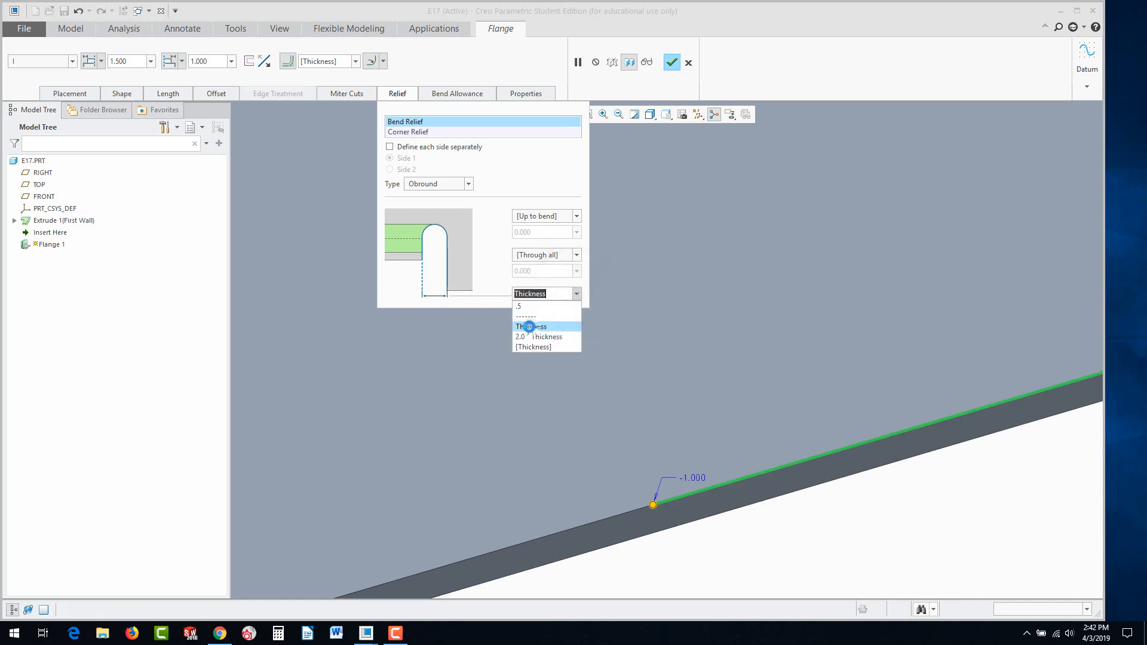
{"action": "left_click", "coordinate": [577, 294]}
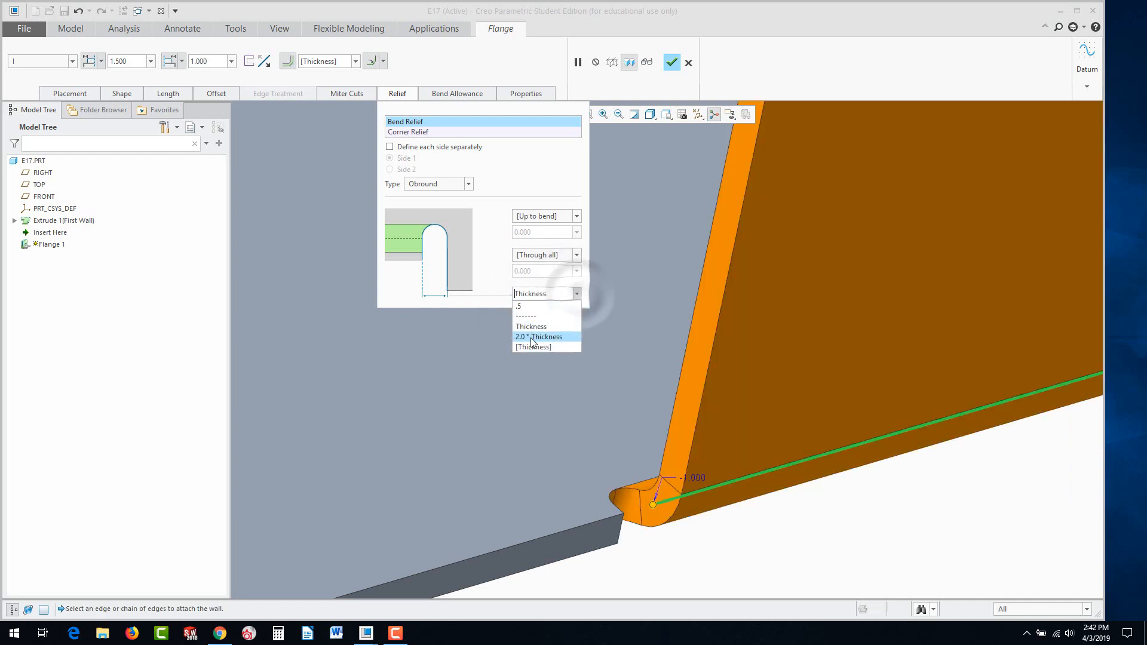
{"action": "left_click", "coordinate": [534, 338]}
{"action": "left_click", "coordinate": [577, 294]}
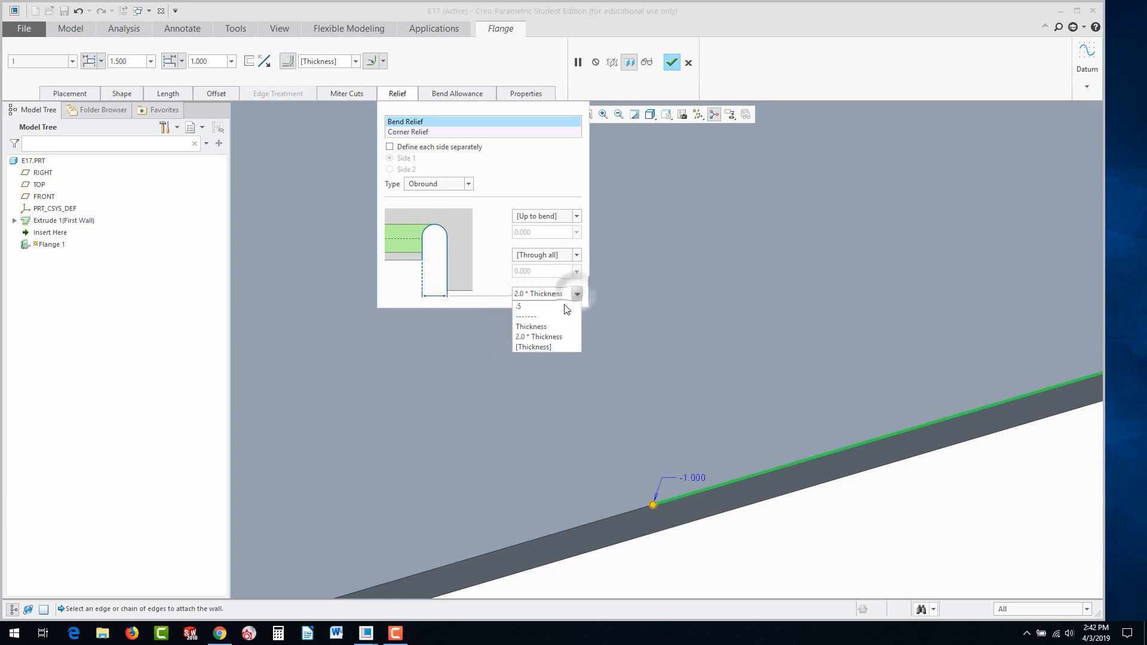
{"action": "left_click", "coordinate": [534, 326]}
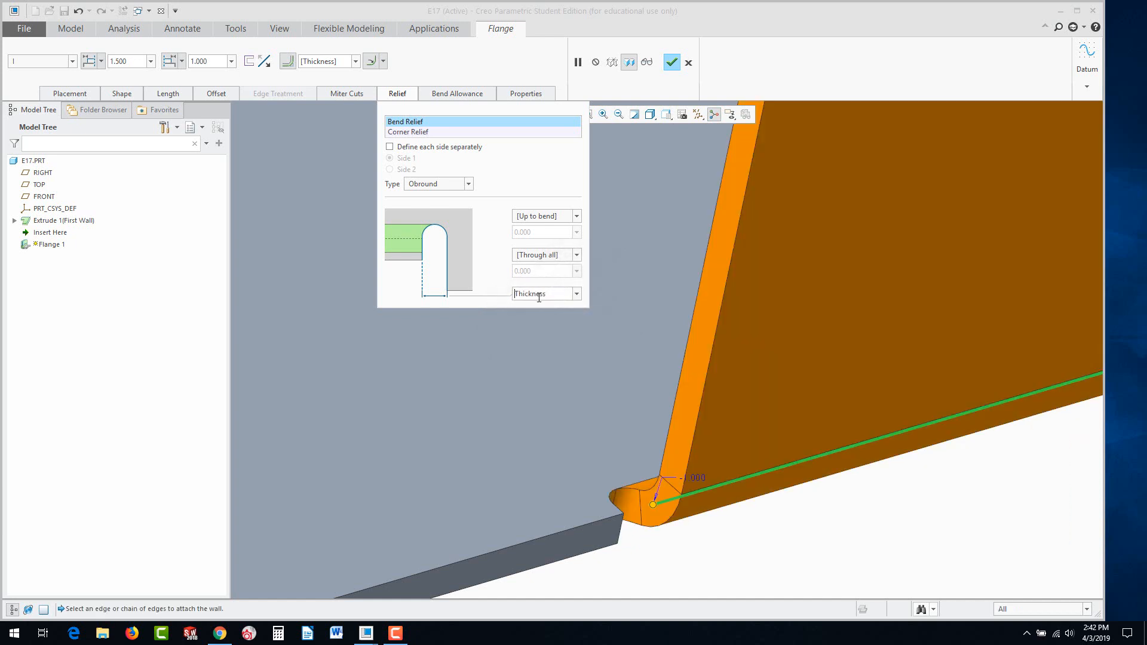
{"action": "scroll", "coordinate": [551, 425], "scroll_direction": "up", "scroll_amount": 4}
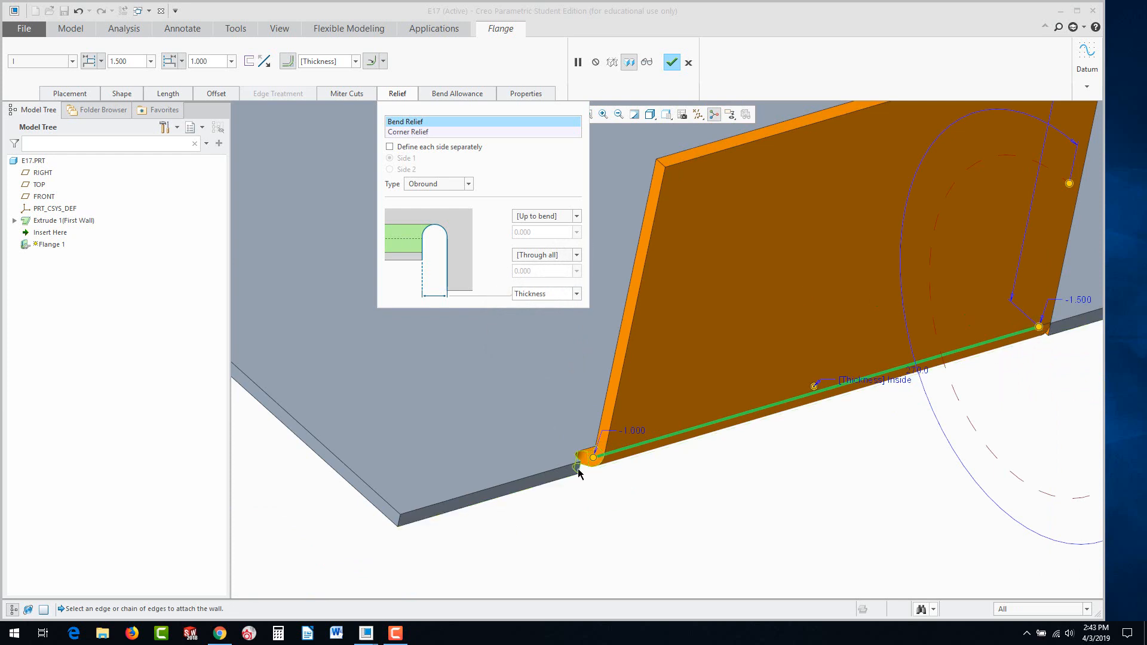
Review the flange's length and shape settings, and complete the flange.
{"action": "scroll", "coordinate": [589, 459], "scroll_direction": "down", "scroll_amount": 2}
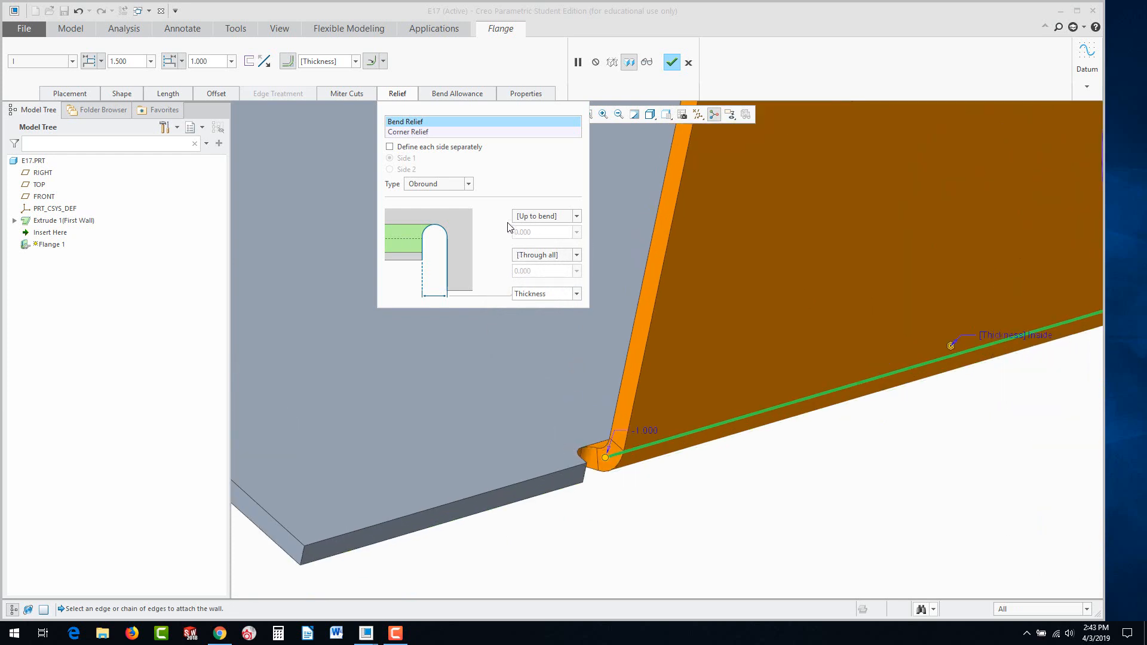
{"action": "left_click", "coordinate": [672, 63]}
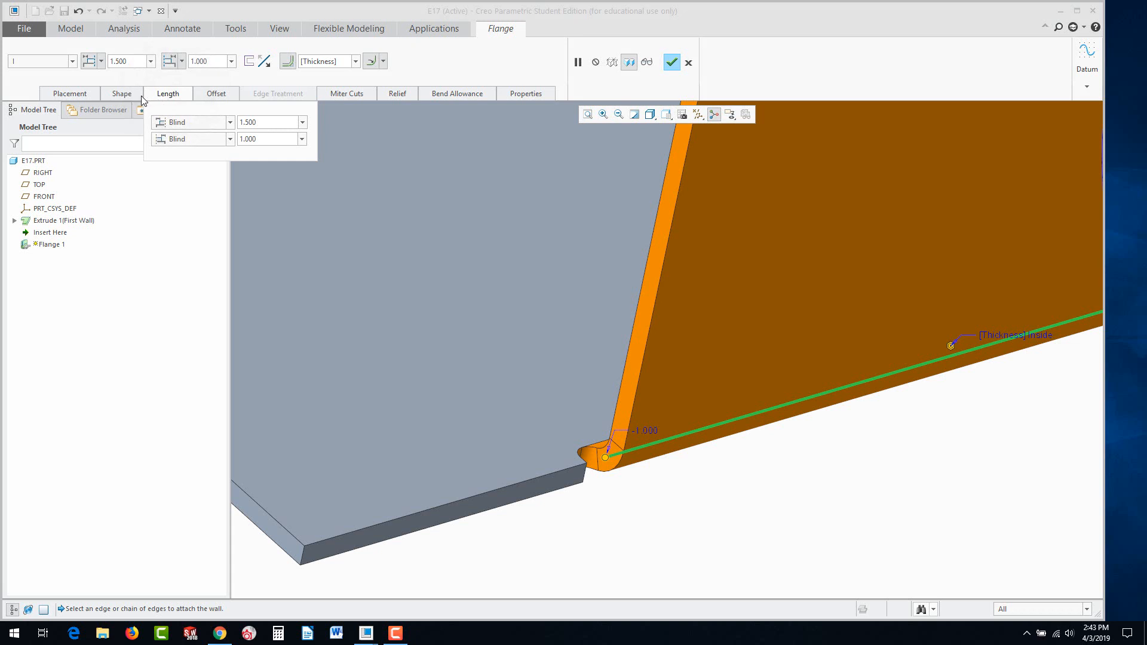
{"action": "left_click", "coordinate": [135, 95]}
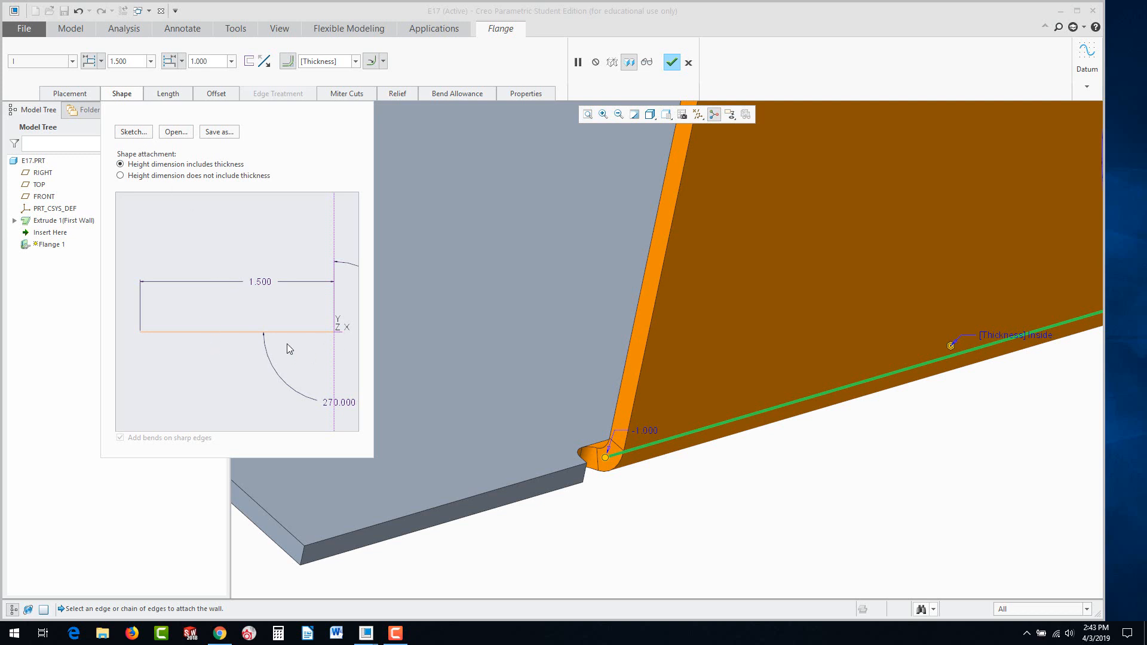
{"action": "left_click", "coordinate": [671, 62]}
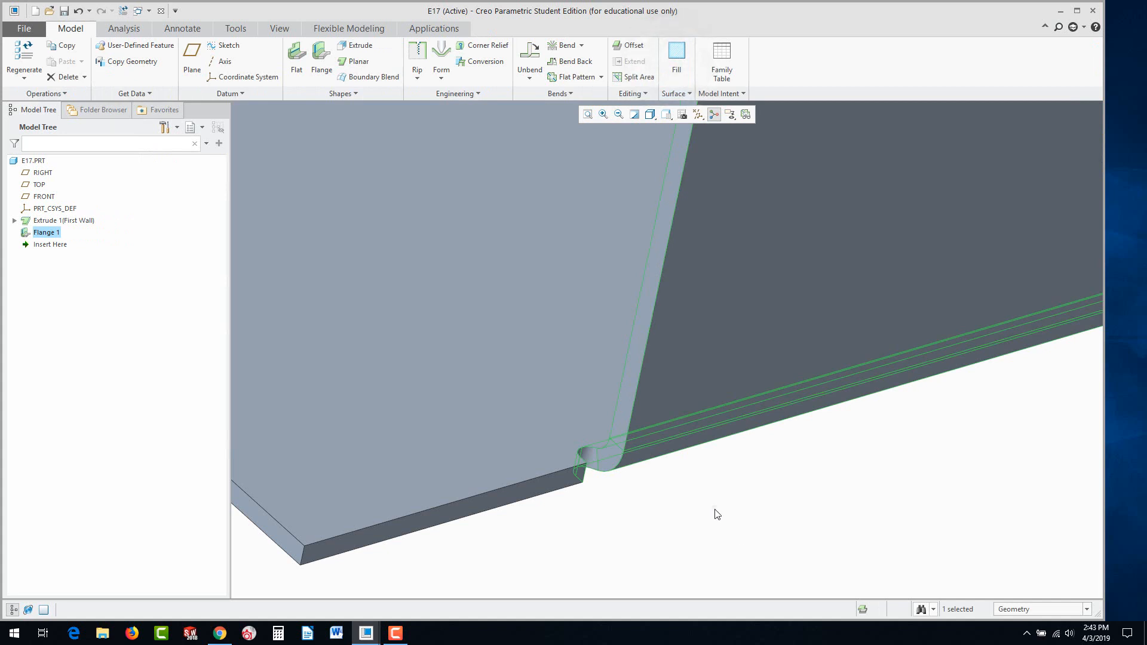
{"action": "left_click", "coordinate": [716, 515]}
{"action": "scroll", "coordinate": [710, 513], "scroll_direction": "down", "scroll_amount": 5}
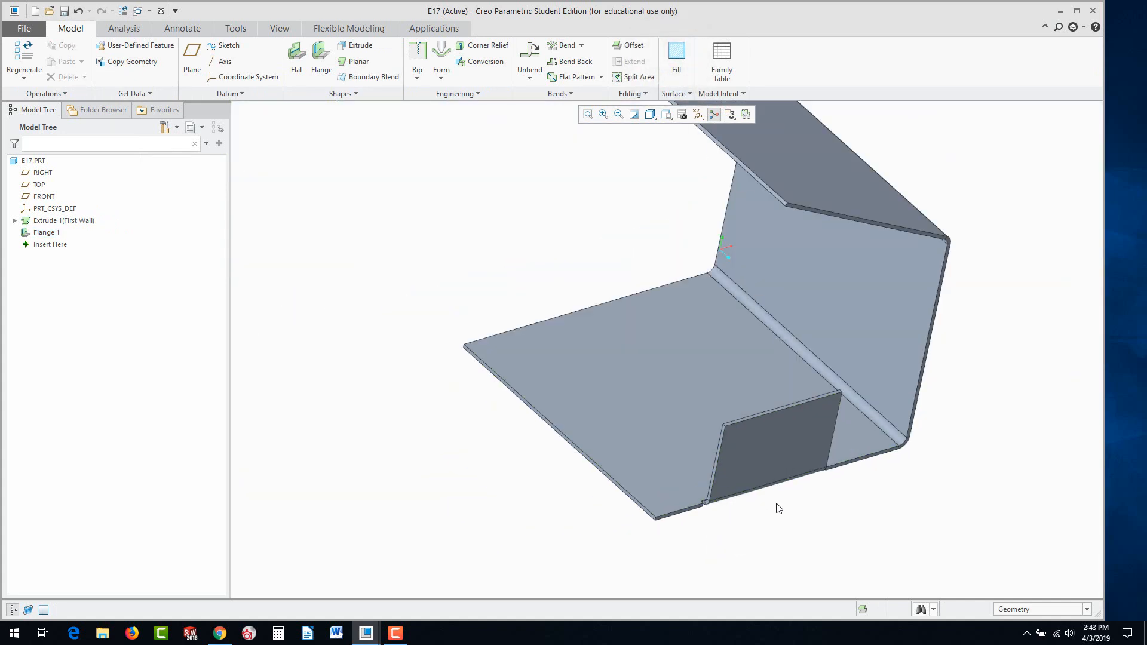
Start an extrude sketch on the outer face of the angled upper wall.
{"action": "mouse_move", "coordinate": [775, 504]}
{"action": "middle_mouse_down"}
{"action": "mouse_move", "coordinate": [827, 217]}
{"action": "mouse_move", "coordinate": [779, 248]}
{"action": "middle_mouse_up"}
{"action": "scroll", "coordinate": [779, 249], "scroll_direction": "up", "scroll_amount": 2}
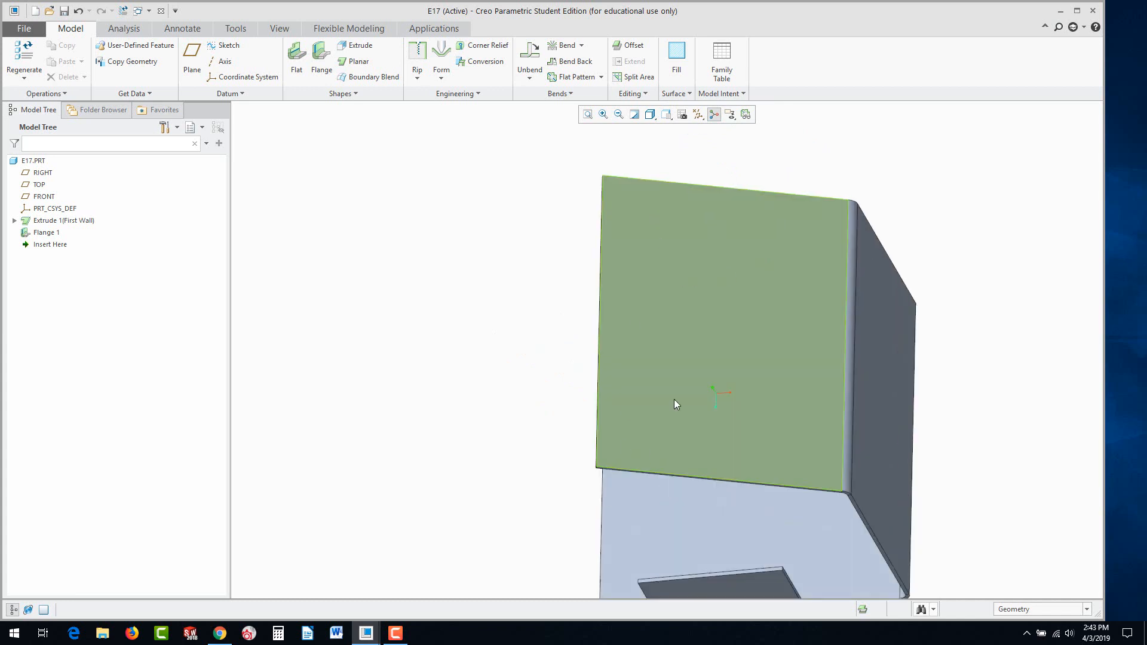
{"action": "left_click", "coordinate": [681, 302]}
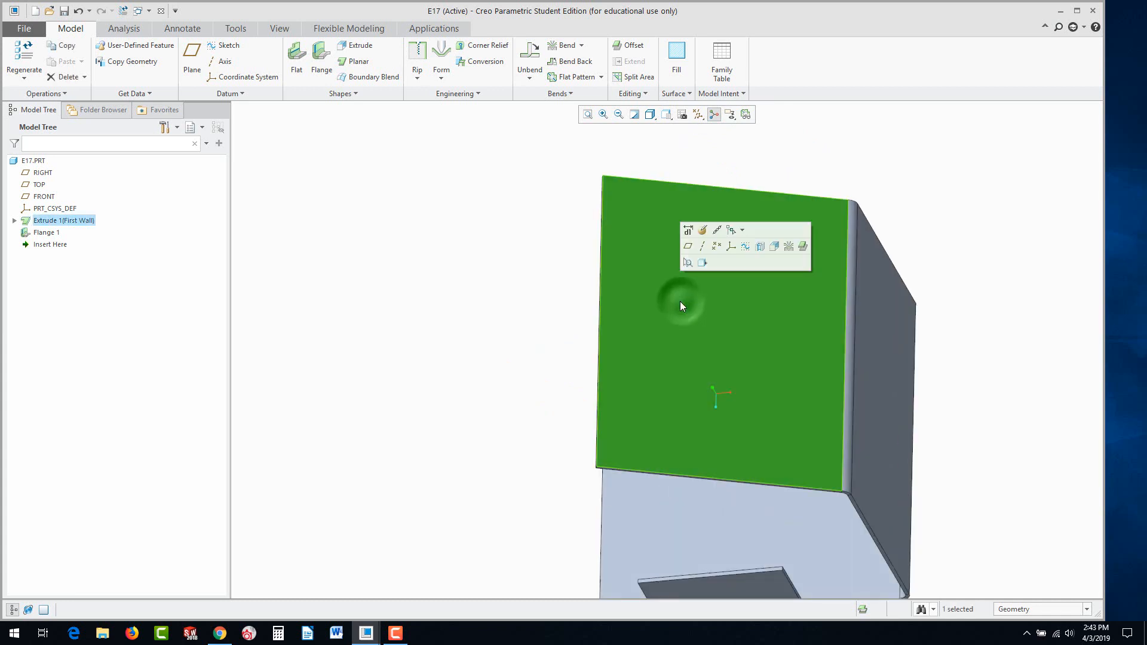
{"action": "left_click", "coordinate": [773, 247]}
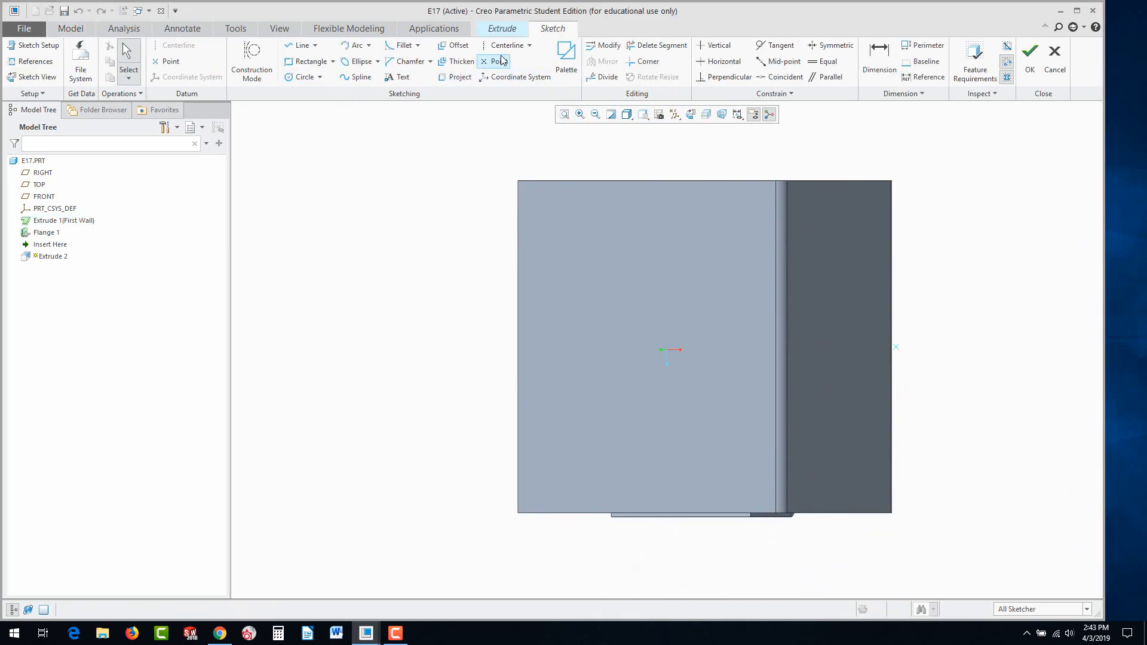
Sketch a horizontal centerline across the middle of the upper wall through the existing reference point.
{"action": "left_click", "coordinate": [504, 46]}
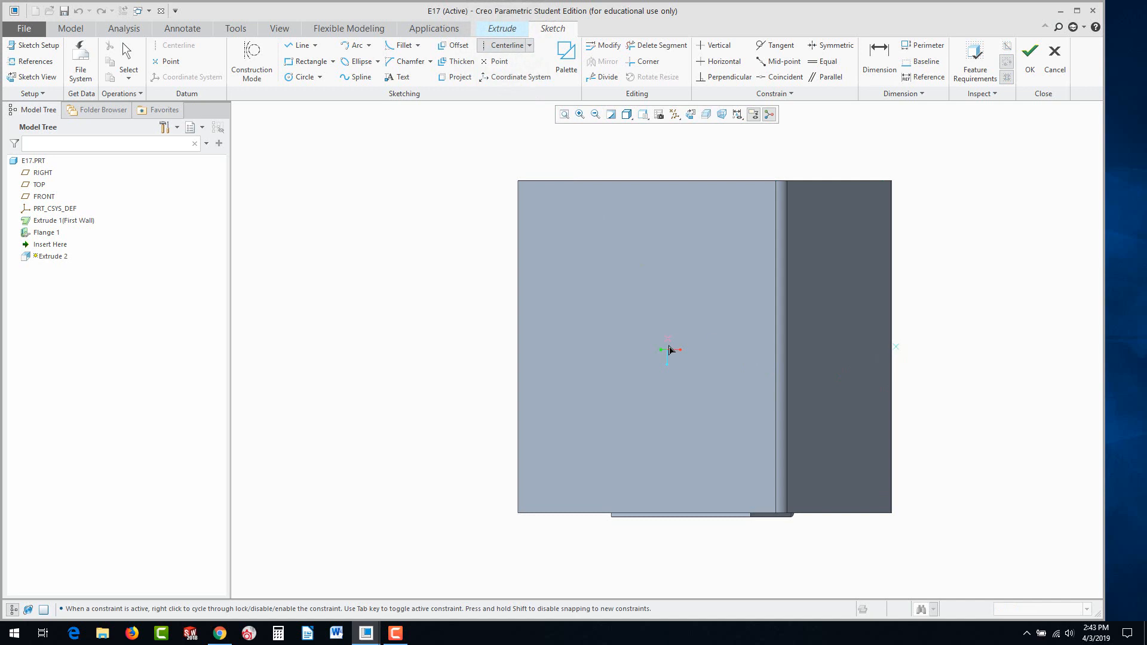
{"action": "left_click", "coordinate": [895, 347]}
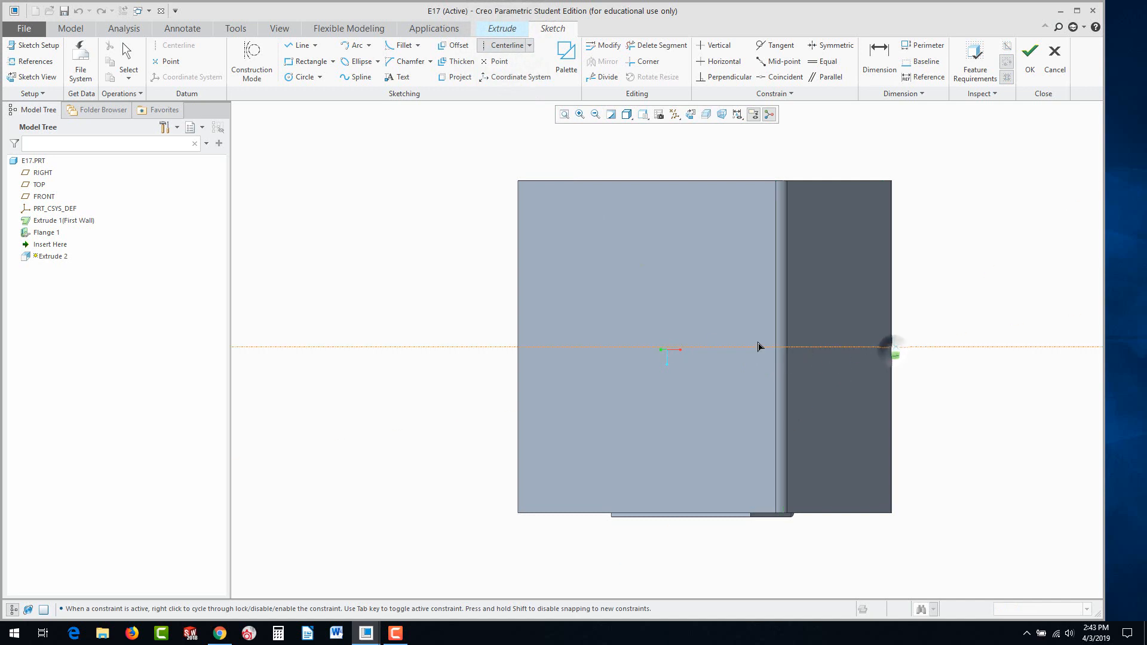
{"action": "left_click", "coordinate": [711, 348]}
{"action": "middle_click", "coordinate": [396, 412]}
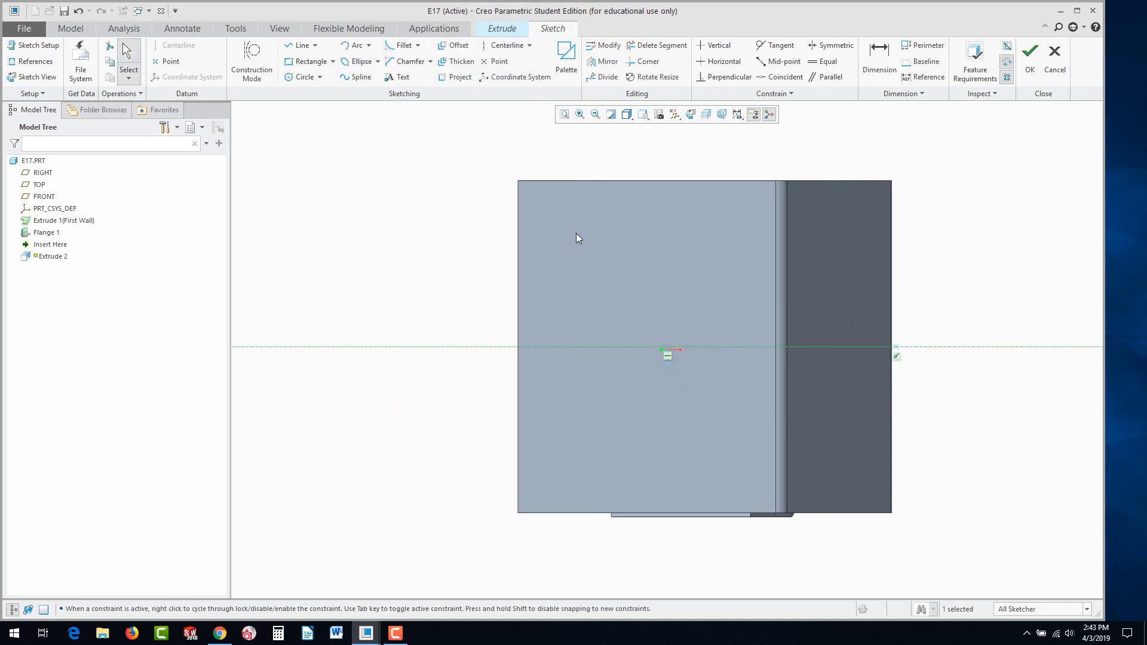
Sketch a circle above the centerline near the wall's free corner and set its diameter to 1.
{"action": "left_click", "coordinate": [302, 77]}
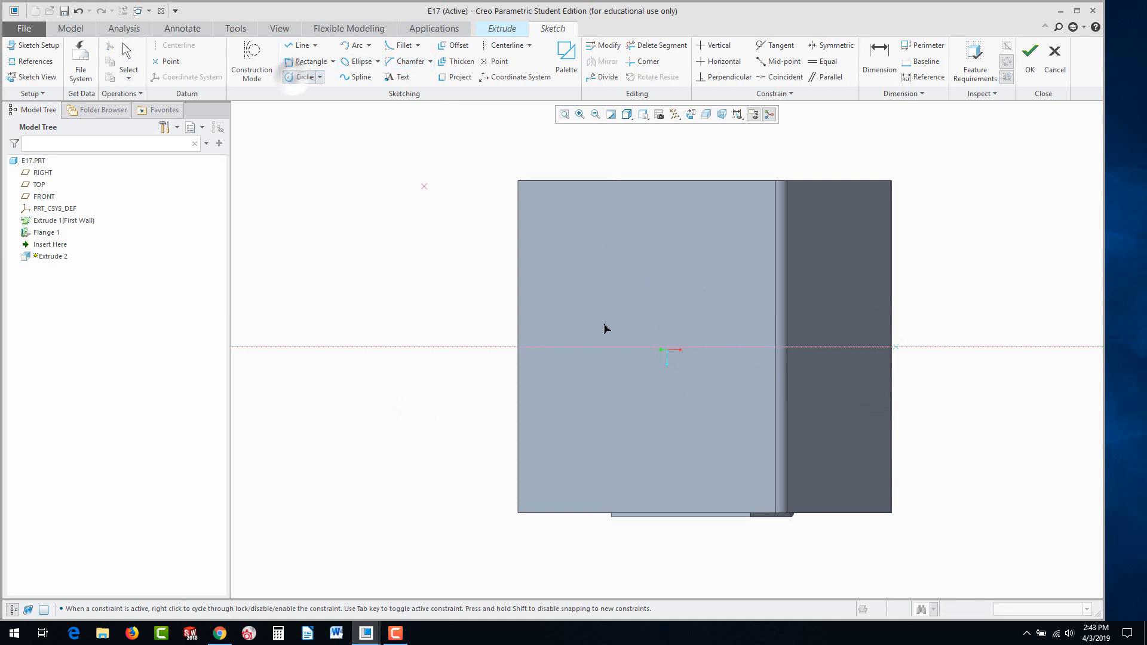
{"action": "left_click", "coordinate": [574, 234]}
{"action": "left_click", "coordinate": [593, 254]}
{"action": "middle_click", "coordinate": [571, 242]}
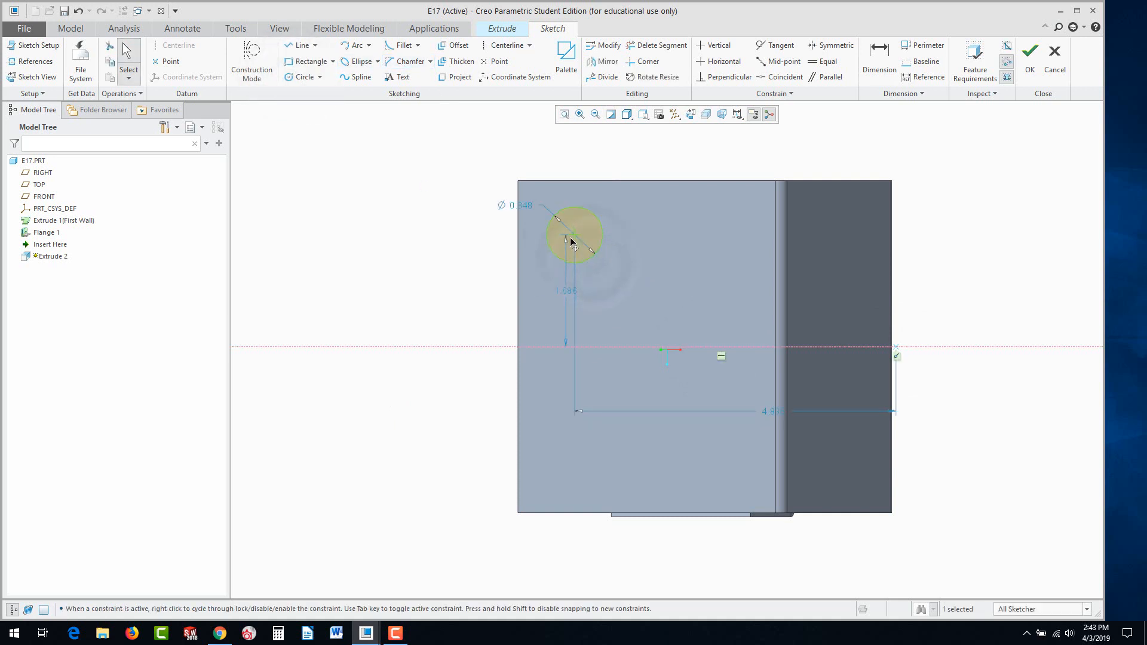
{"action": "left_click_drag", "start_coordinate": [522, 205], "coordinate": [485, 173]}
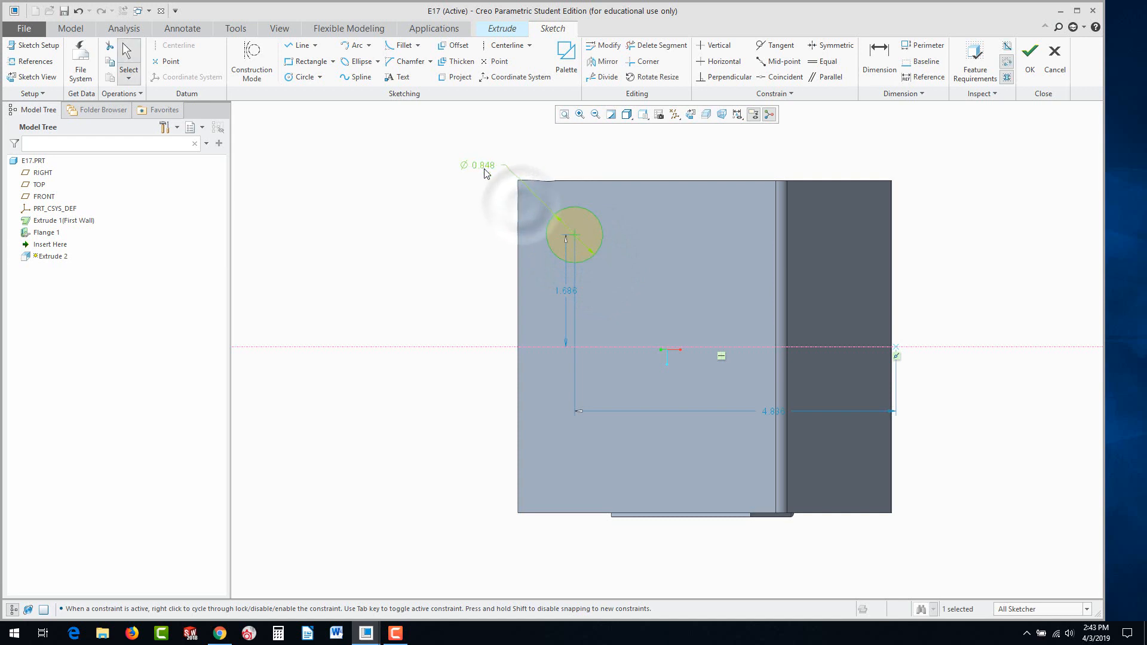
{"action": "double_click", "coordinate": [481, 164]}
{"action": "type", "text": "1"}
{"action": "key", "text": "Return"}
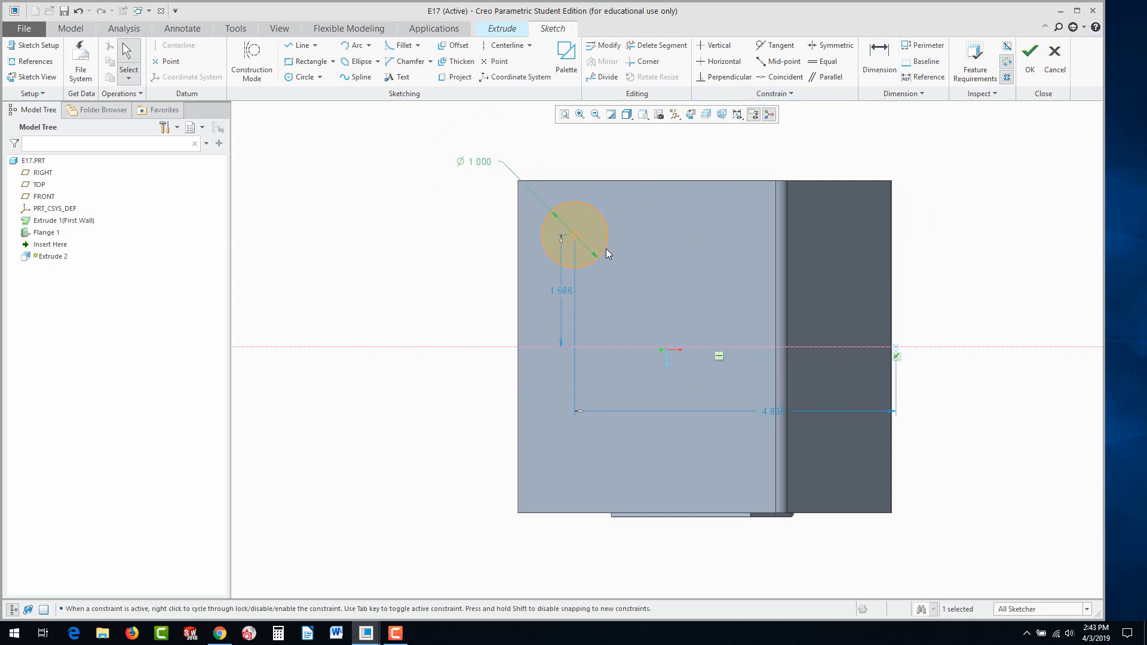
Dimension the circle's center 1 from the wall's upper edge.
{"action": "left_click", "coordinate": [879, 58]}
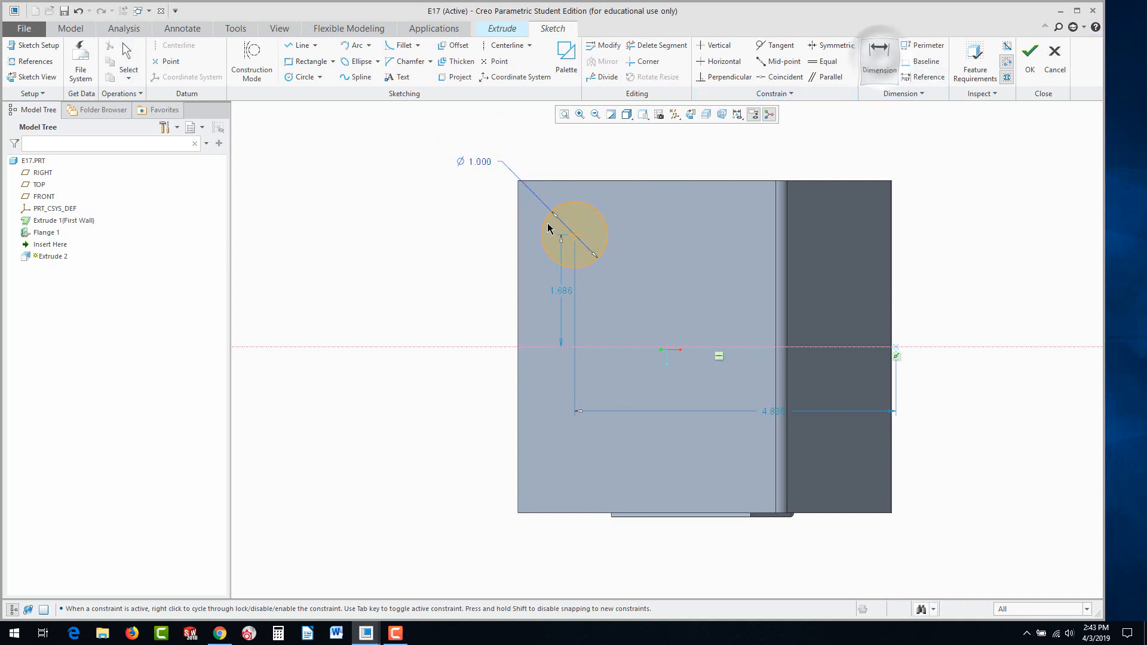
{"action": "left_click", "coordinate": [574, 234]}
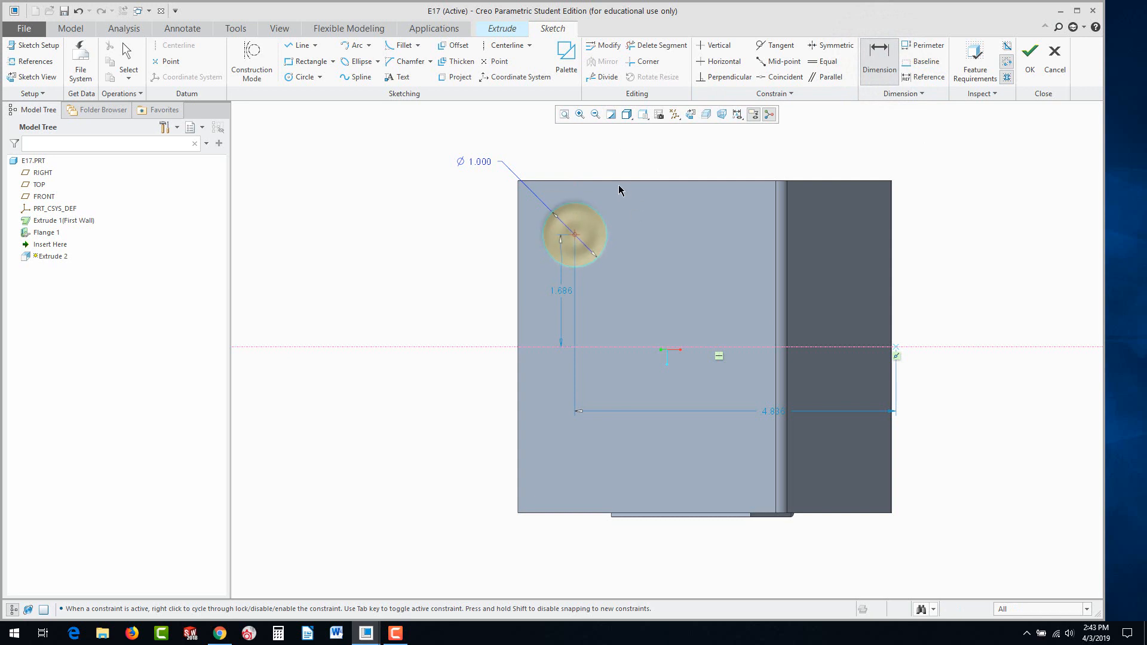
{"action": "left_click", "coordinate": [617, 181]}
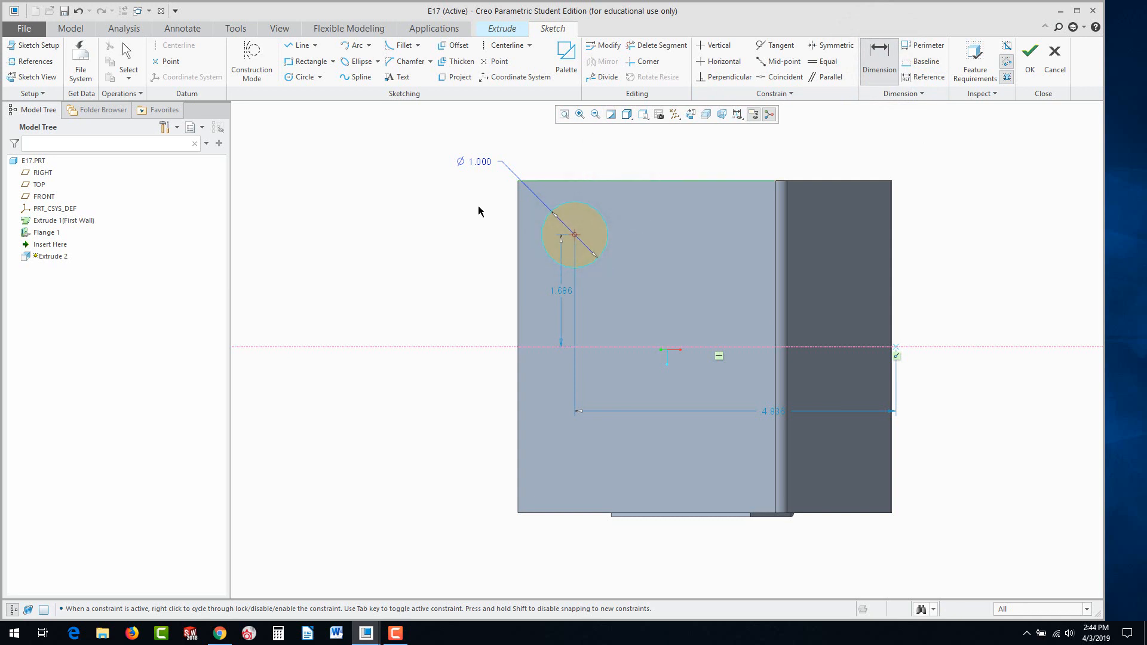
{"action": "middle_click", "coordinate": [478, 210]}
{"action": "type", "text": "1"}
{"action": "key", "text": "Return"}
Dimension the circle's center 1 from the wall's free vertical edge.
{"action": "left_click", "coordinate": [575, 250]}
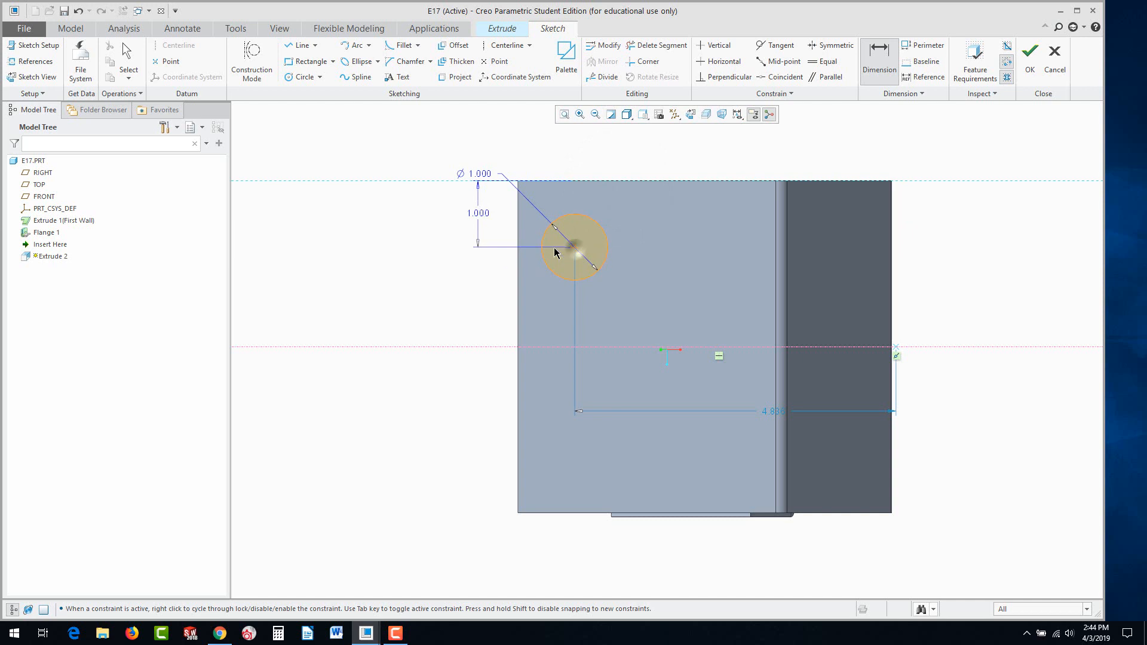
{"action": "left_click", "coordinate": [517, 264]}
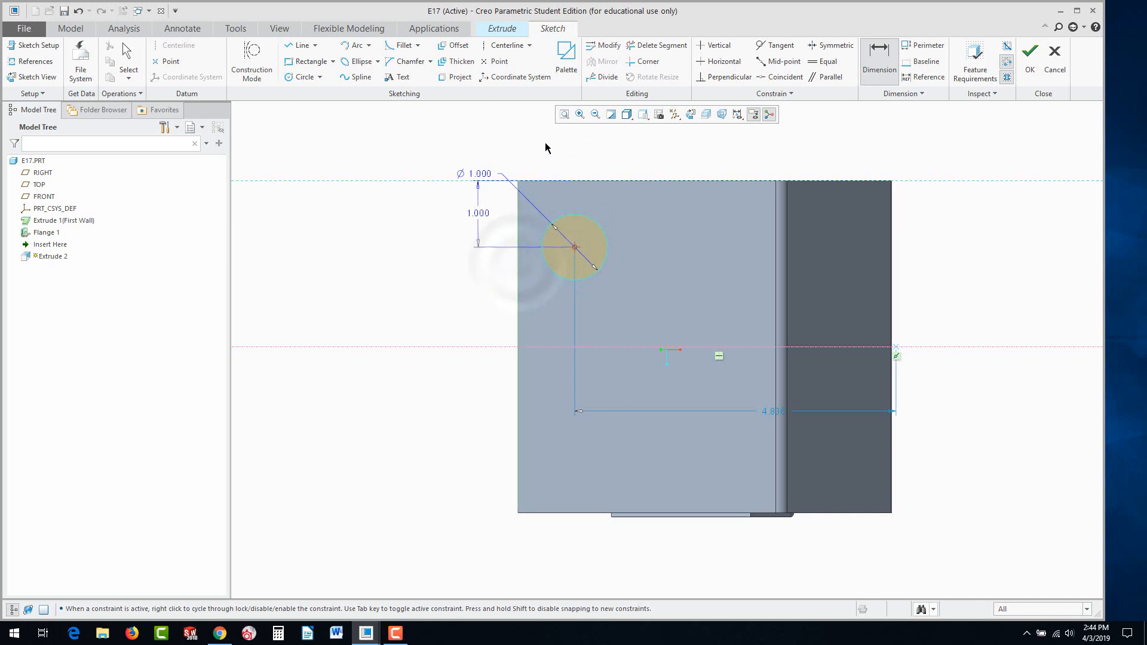
{"action": "middle_click", "coordinate": [545, 145]}
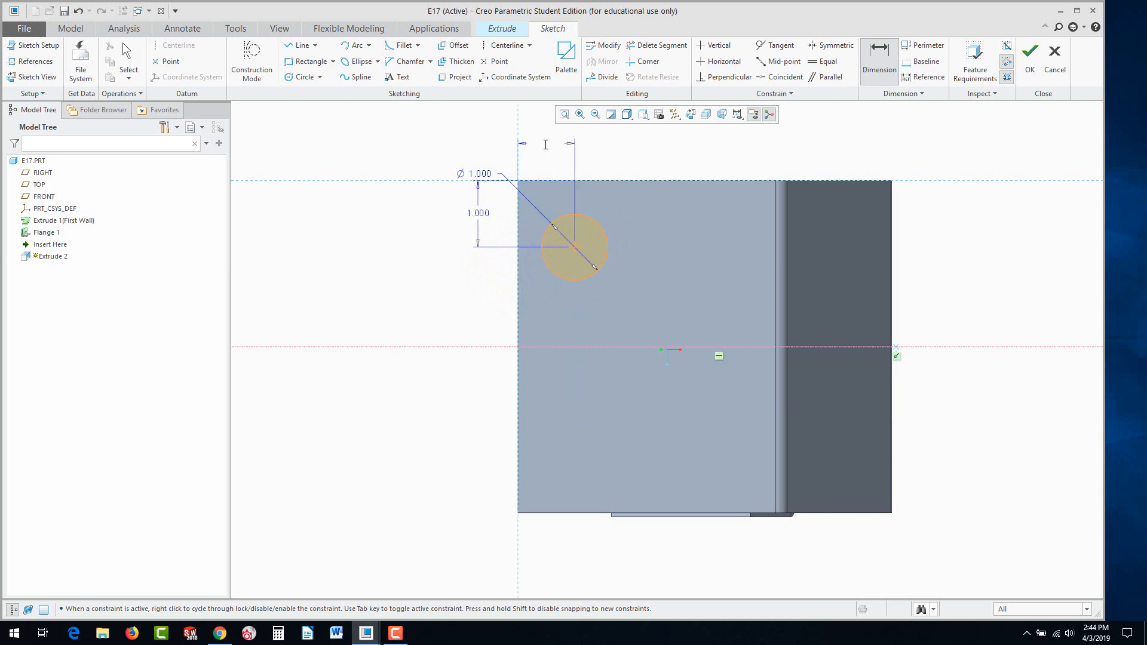
{"action": "type", "text": "1"}
{"action": "key", "text": "Return"}
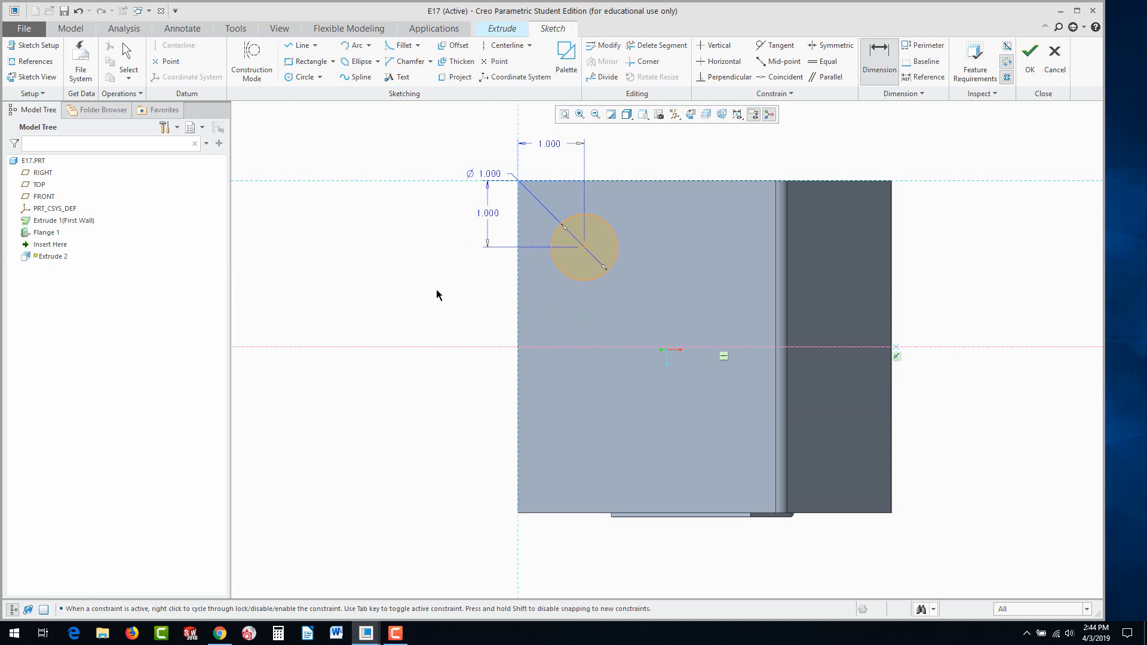
{"action": "middle_click", "coordinate": [438, 307]}
Mirror the circle about the horizontal centerline and finish the sketch.
{"action": "scroll", "coordinate": [438, 307], "scroll_direction": "down", "scroll_amount": 2}
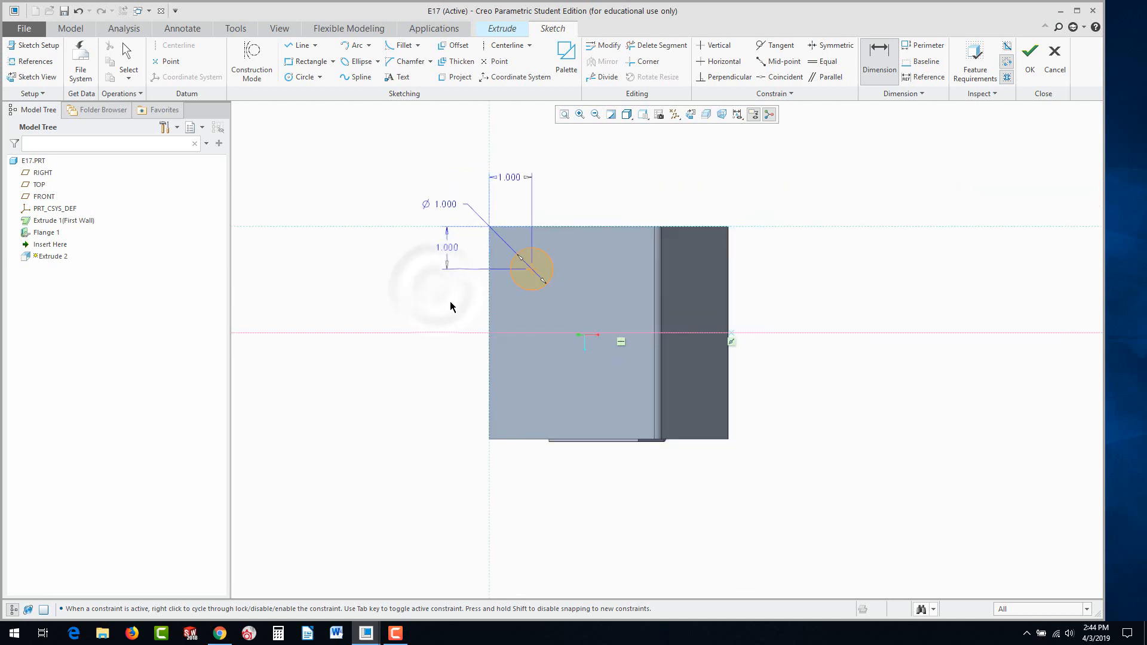
{"action": "left_click", "coordinate": [532, 286]}
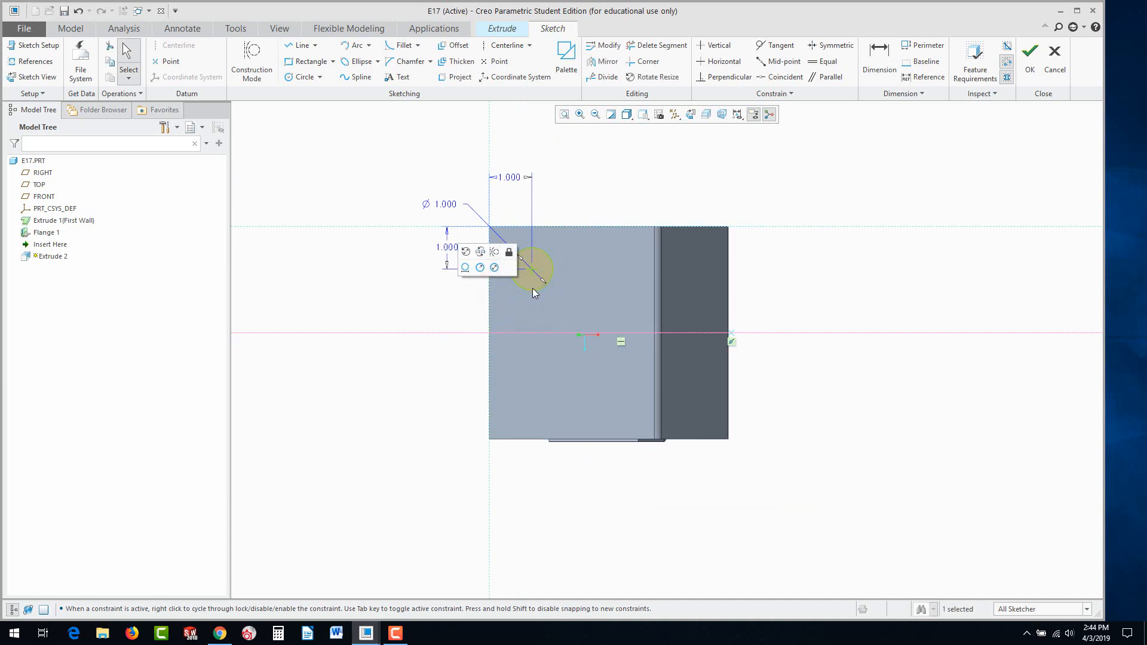
{"action": "left_click", "coordinate": [604, 63]}
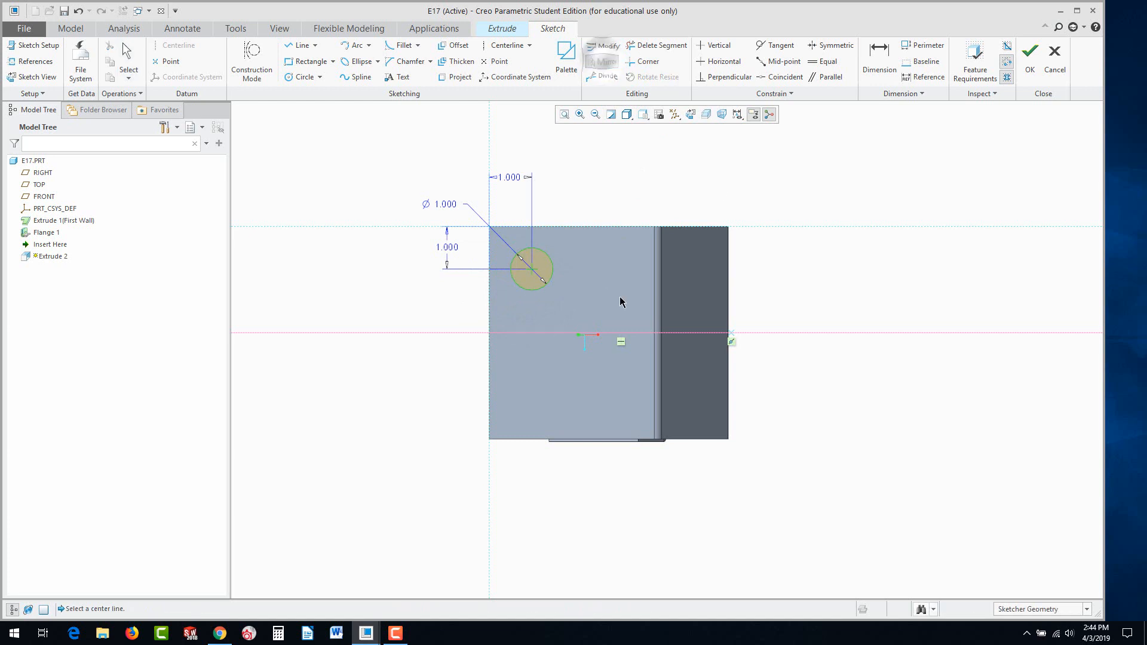
{"action": "left_click", "coordinate": [557, 333]}
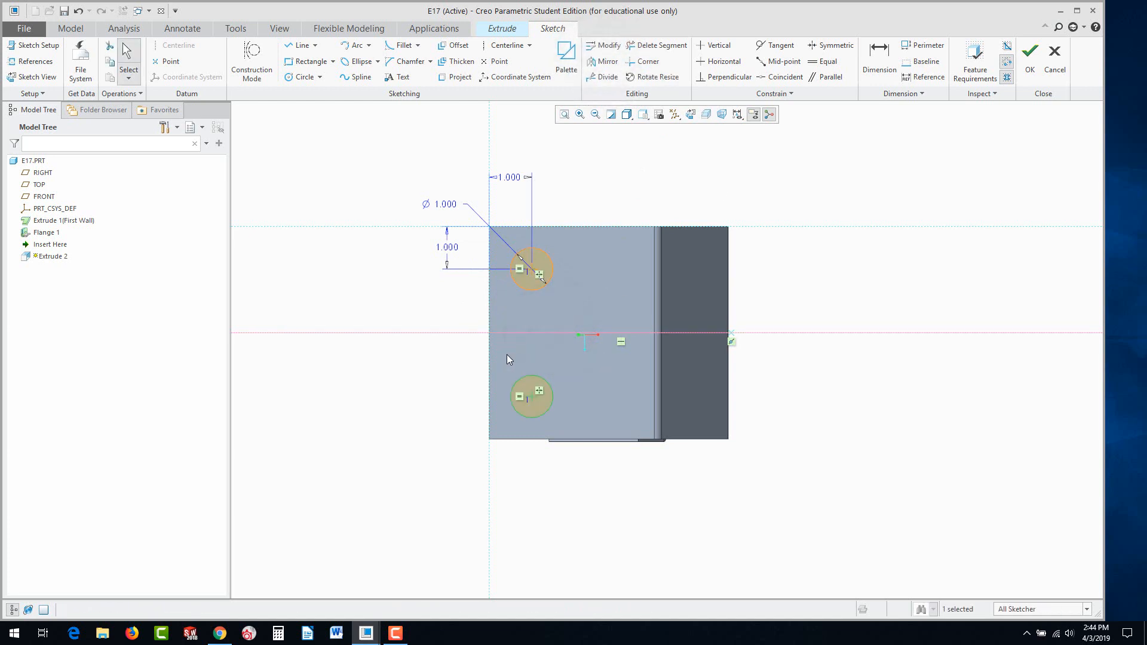
{"action": "mouse_move", "coordinate": [506, 353]}
{"action": "middle_mouse_down"}
{"action": "mouse_move", "coordinate": [528, 314]}
{"action": "mouse_move", "coordinate": [561, 308]}
{"action": "middle_mouse_up"}
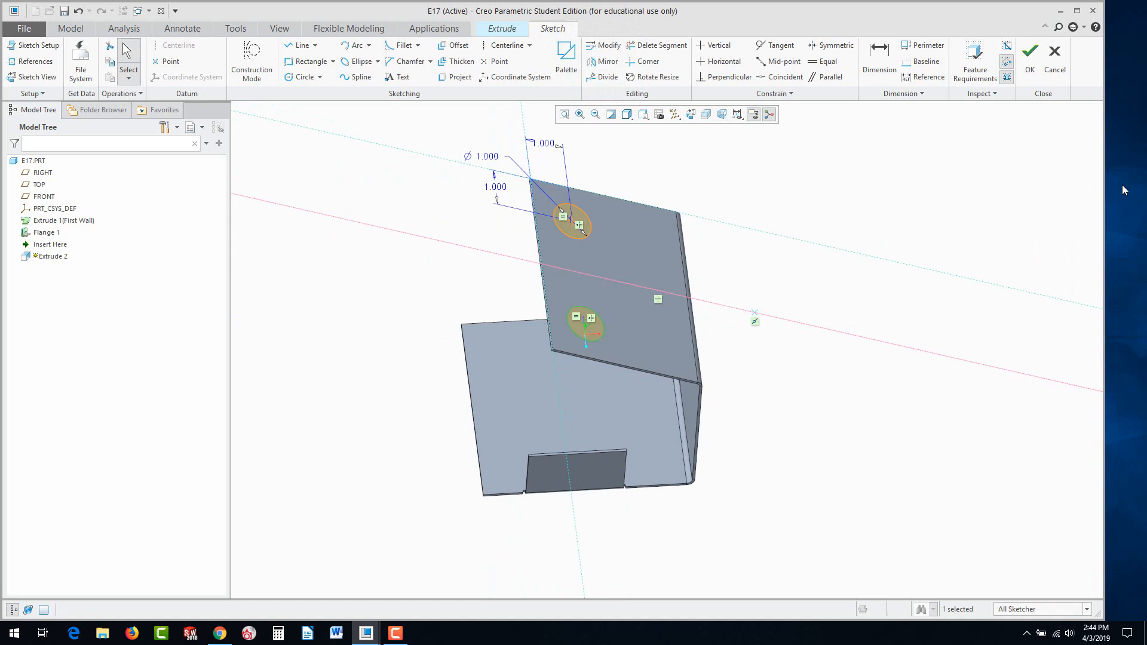
{"action": "left_click", "coordinate": [1031, 59]}
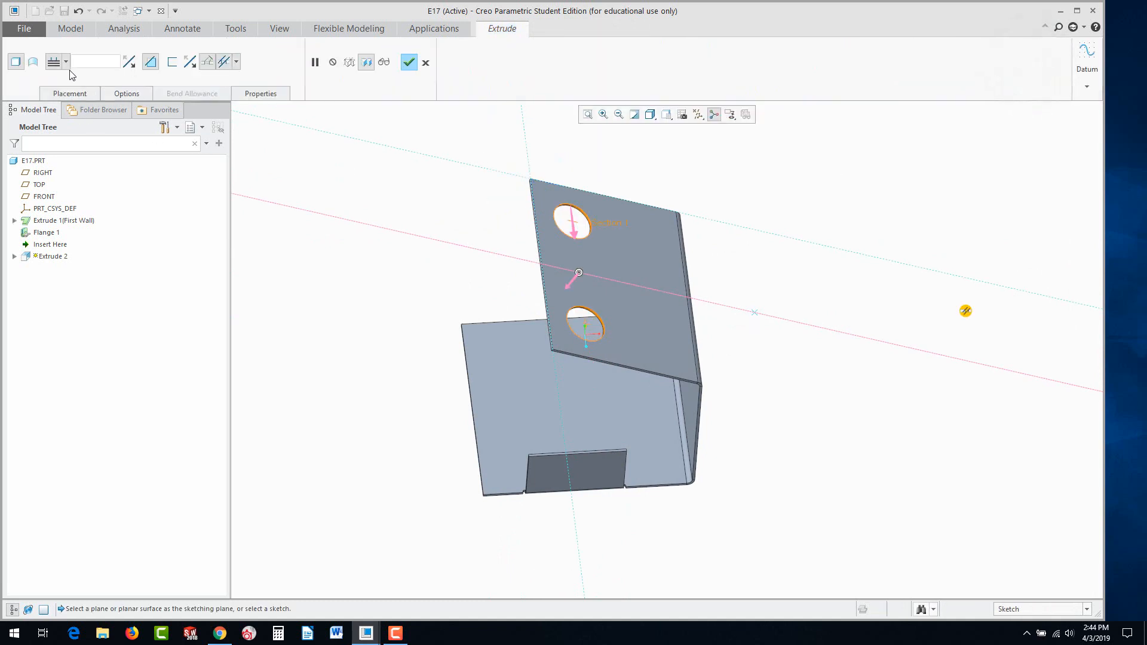
Review the cut's depth options and examine from several angles how both holes pass through the angled wall.
{"action": "left_click", "coordinate": [150, 61]}
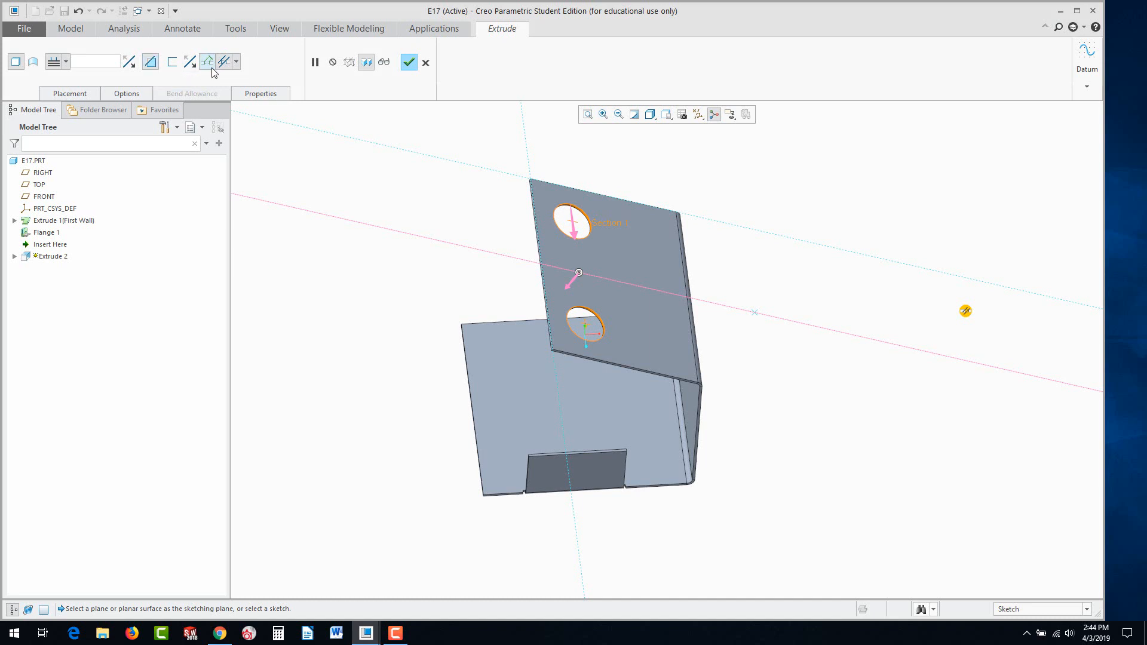
{"action": "left_click", "coordinate": [66, 63]}
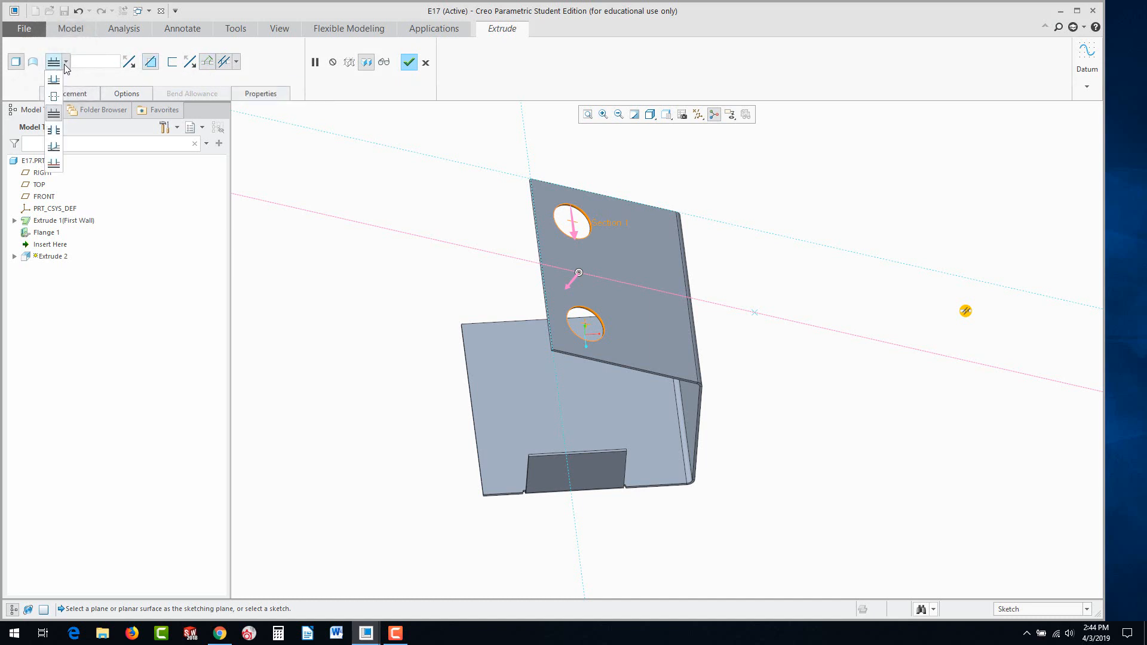
{"action": "left_click", "coordinate": [65, 65]}
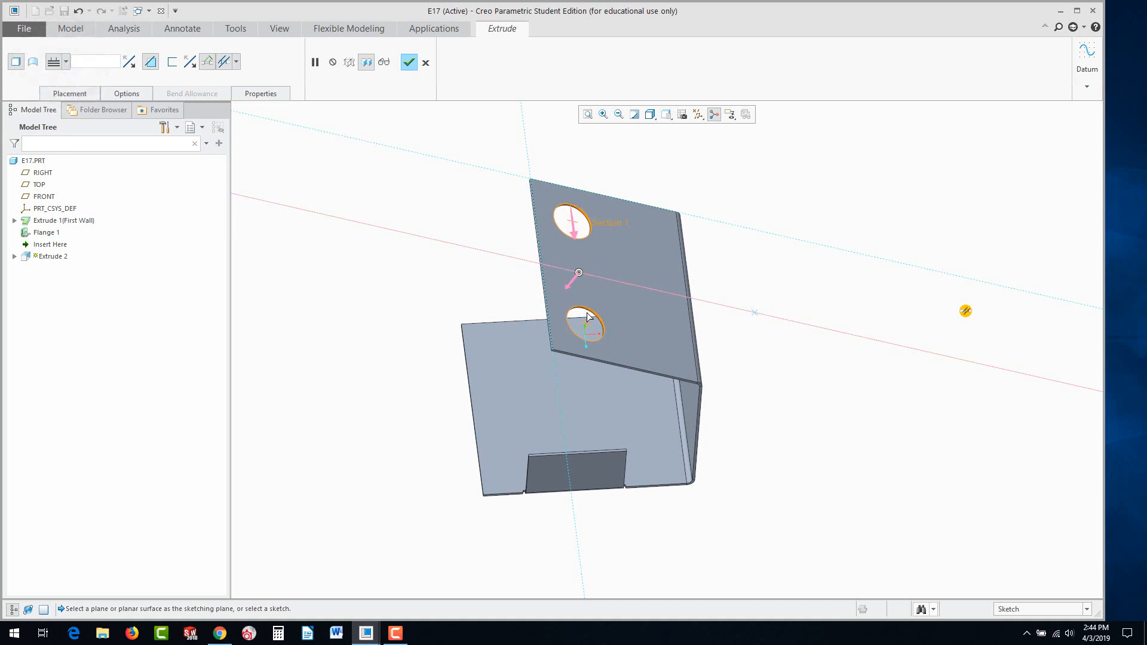
{"action": "mouse_move", "coordinate": [468, 293]}
{"action": "middle_mouse_down"}
{"action": "mouse_move", "coordinate": [494, 271]}
{"action": "mouse_move", "coordinate": [464, 276]}
{"action": "middle_mouse_up"}
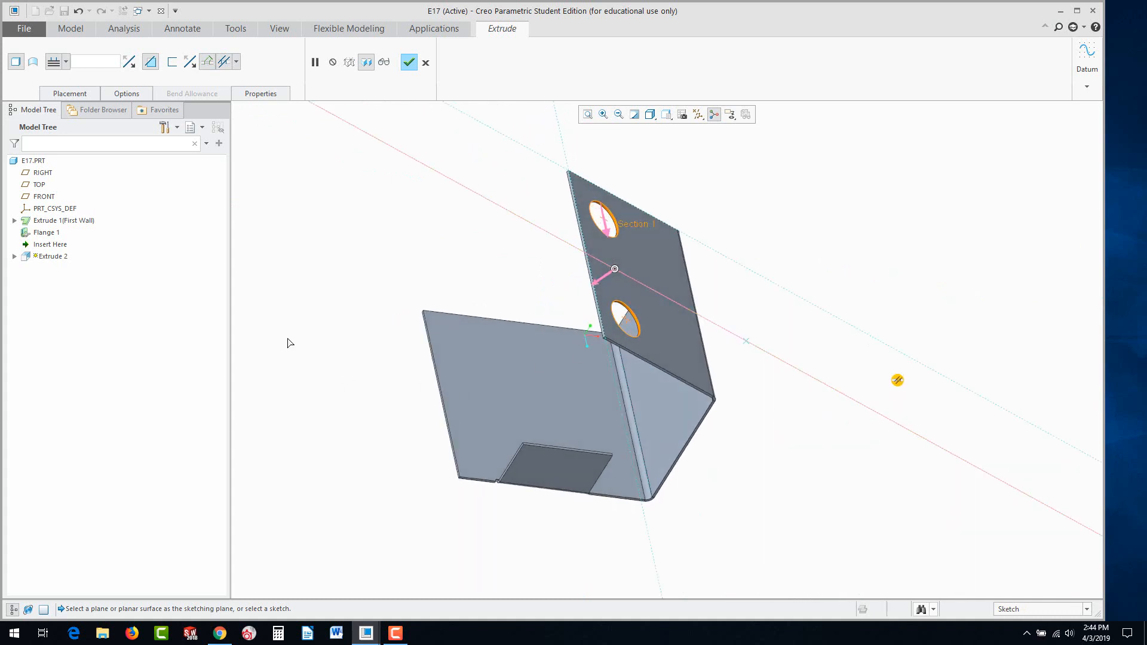
{"action": "middle_click_drag", "start_coordinate": [288, 342], "coordinate": [384, 320]}
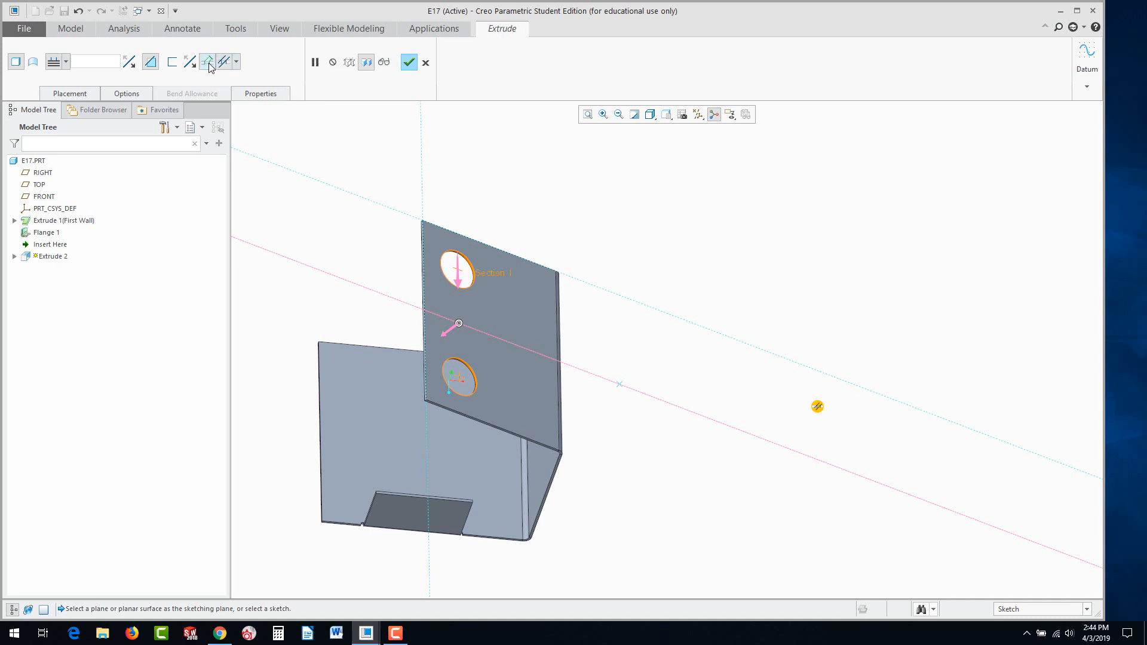
{"action": "scroll", "coordinate": [468, 285], "scroll_direction": "down", "scroll_amount": 3}
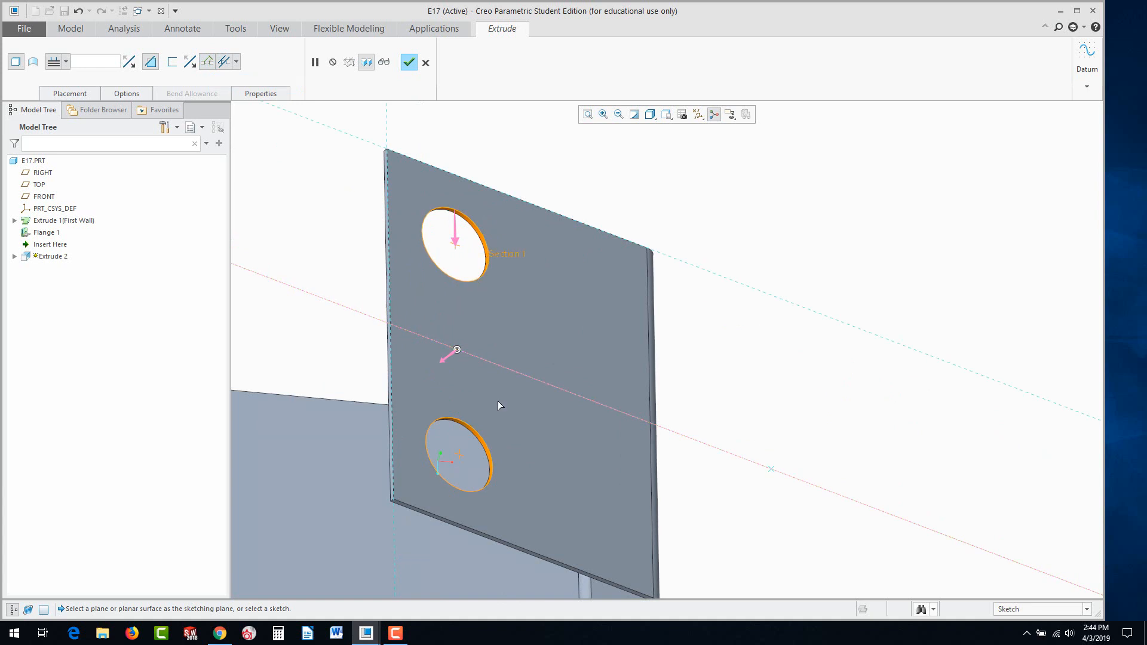
{"action": "middle_click_drag", "start_coordinate": [502, 404], "coordinate": [493, 348]}
{"action": "scroll", "coordinate": [457, 281], "scroll_direction": "down", "scroll_amount": 3}
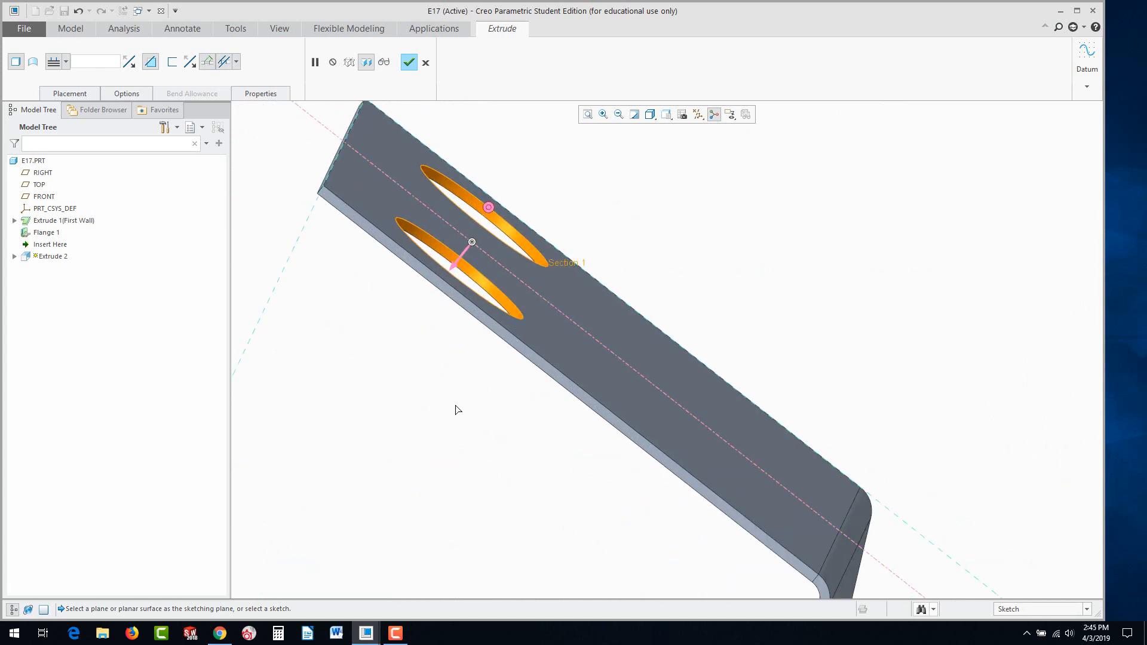
Check the sheetmetal cut's direction options and complete the extruded cut for the two holes in the angled wall.
{"action": "middle_click_drag", "start_coordinate": [458, 410], "coordinate": [519, 392]}
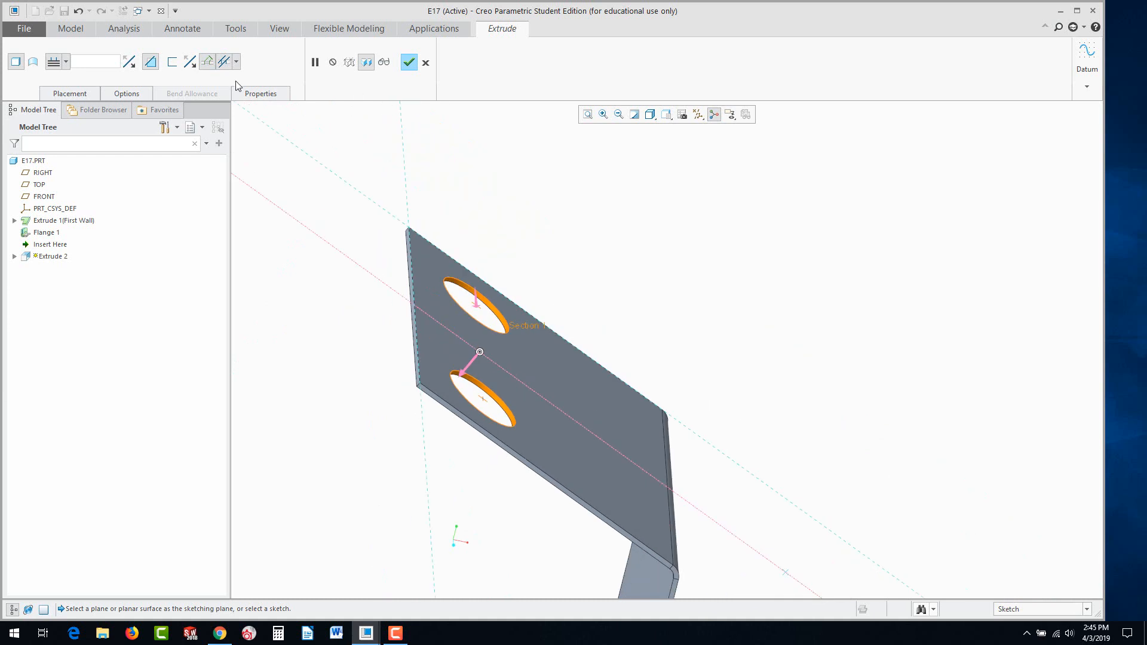
{"action": "left_click", "coordinate": [206, 62]}
{"action": "left_click", "coordinate": [225, 63]}
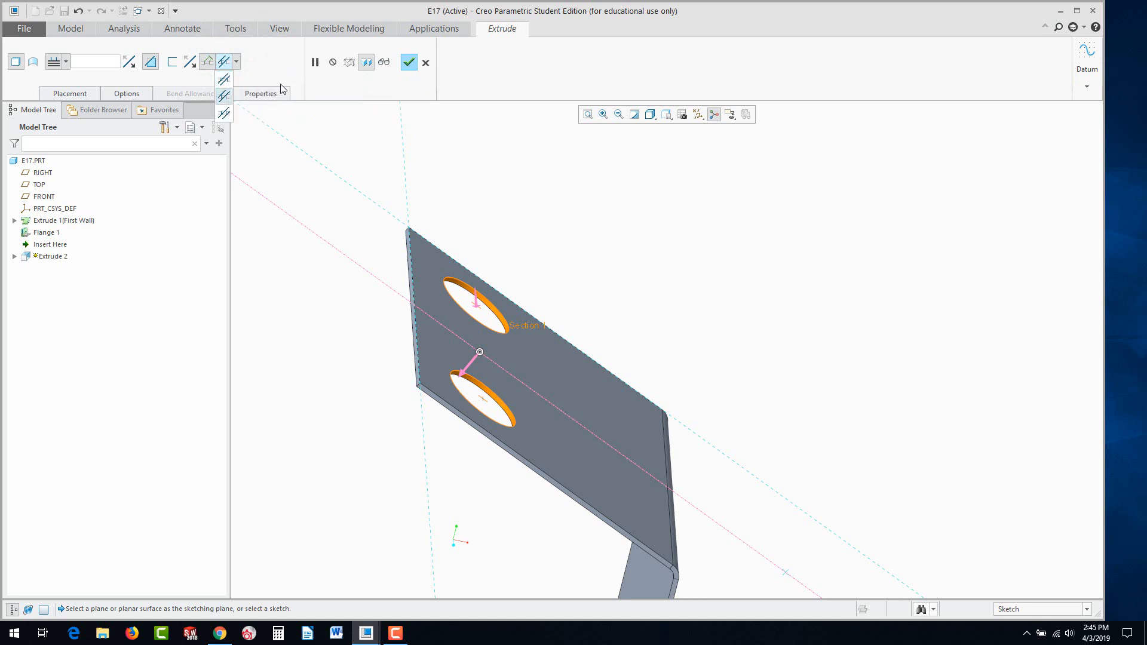
{"action": "left_click", "coordinate": [330, 85]}
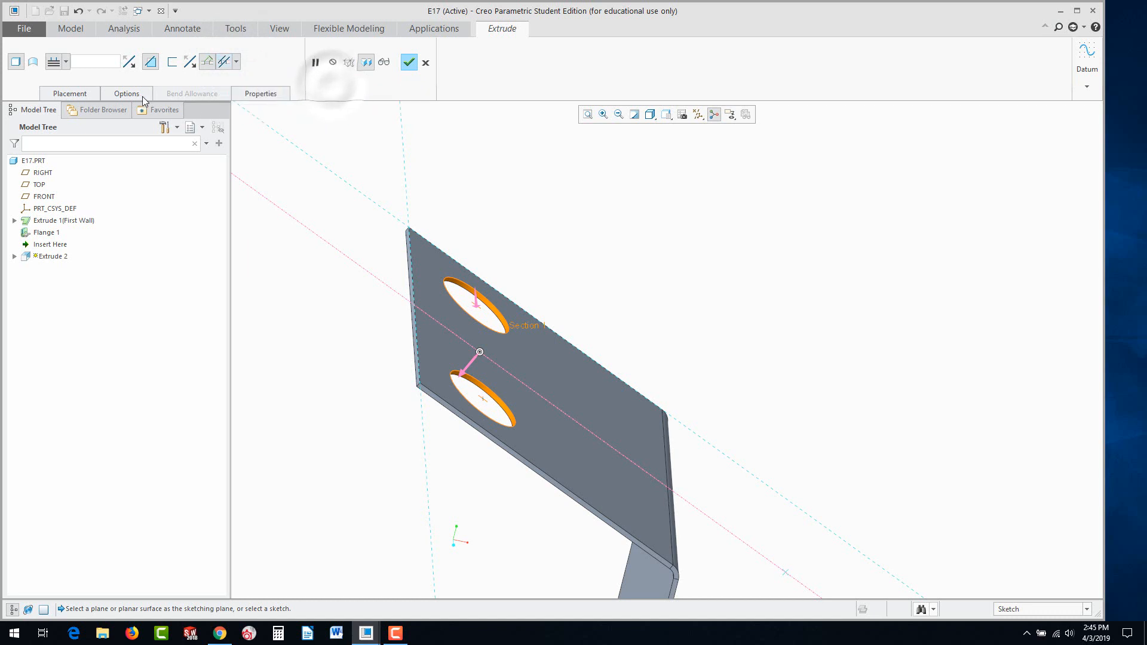
{"action": "left_click", "coordinate": [409, 62]}
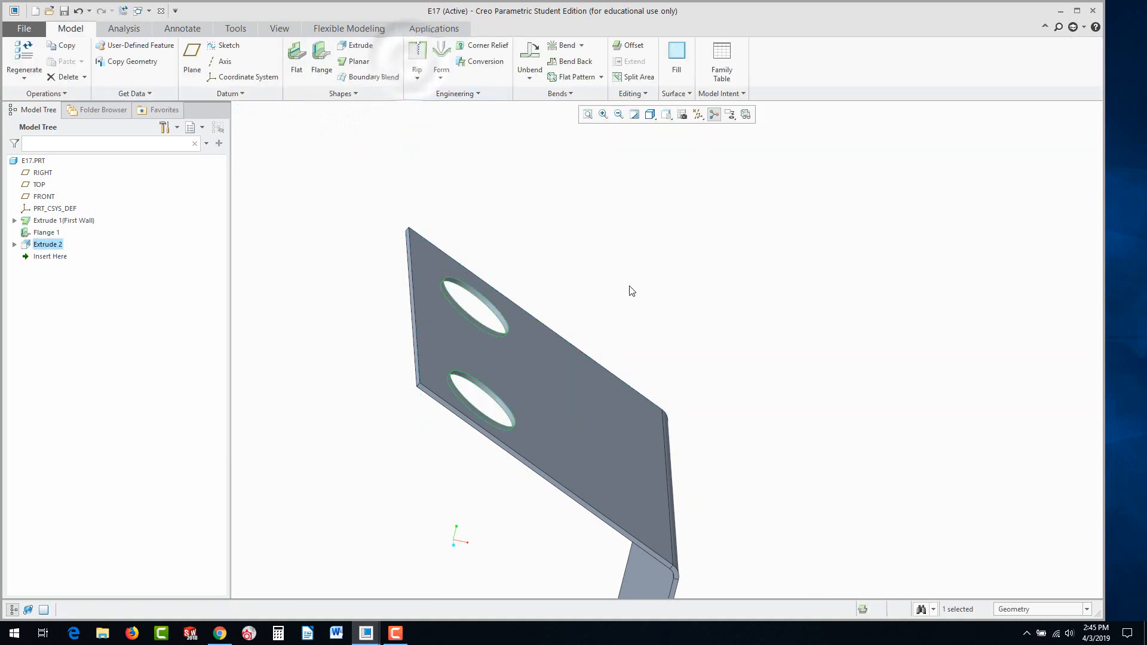
Unbend only the bend between the base wall and the adjoining upright wall, keeping the base wall's surface fixed.
{"action": "middle_click_drag", "start_coordinate": [705, 335], "coordinate": [716, 392]}
{"action": "scroll", "coordinate": [592, 492], "scroll_direction": "down", "scroll_amount": 4}
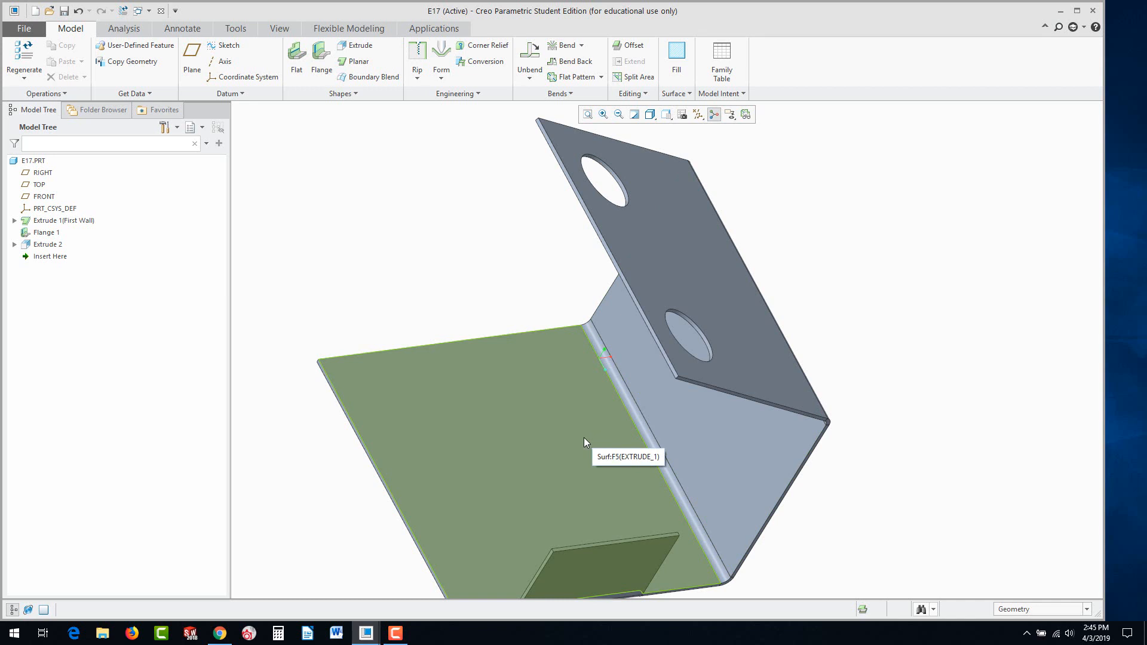
{"action": "left_click", "coordinate": [532, 51]}
{"action": "scroll", "coordinate": [550, 294], "scroll_direction": "down", "scroll_amount": 2}
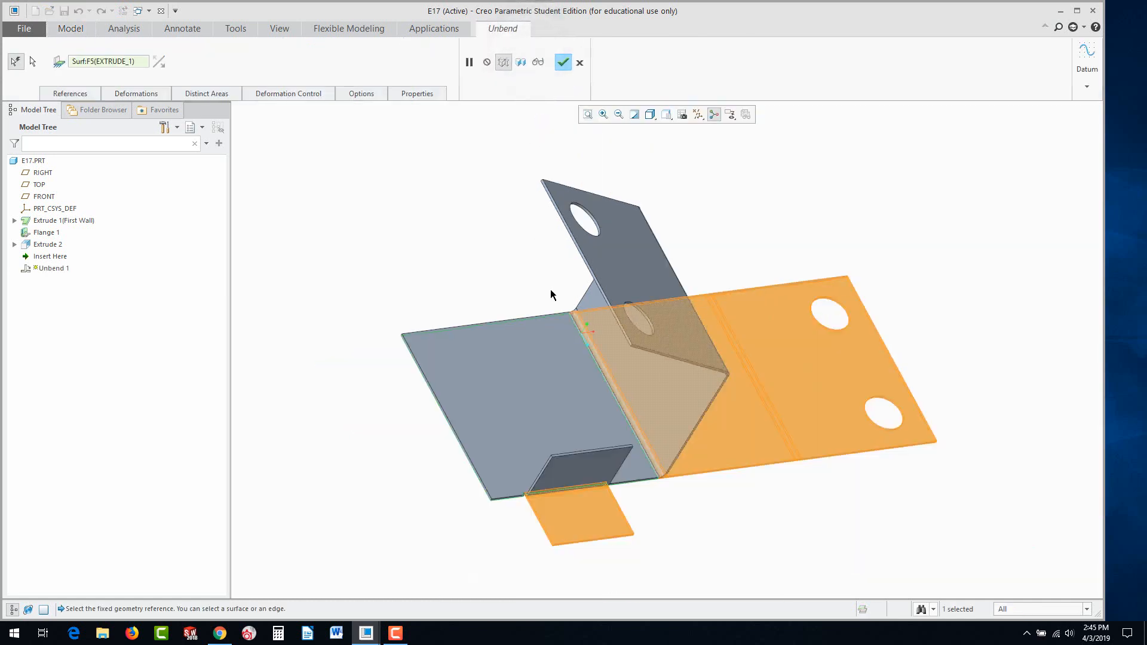
{"action": "scroll", "coordinate": [656, 429], "scroll_direction": "up", "scroll_amount": 2}
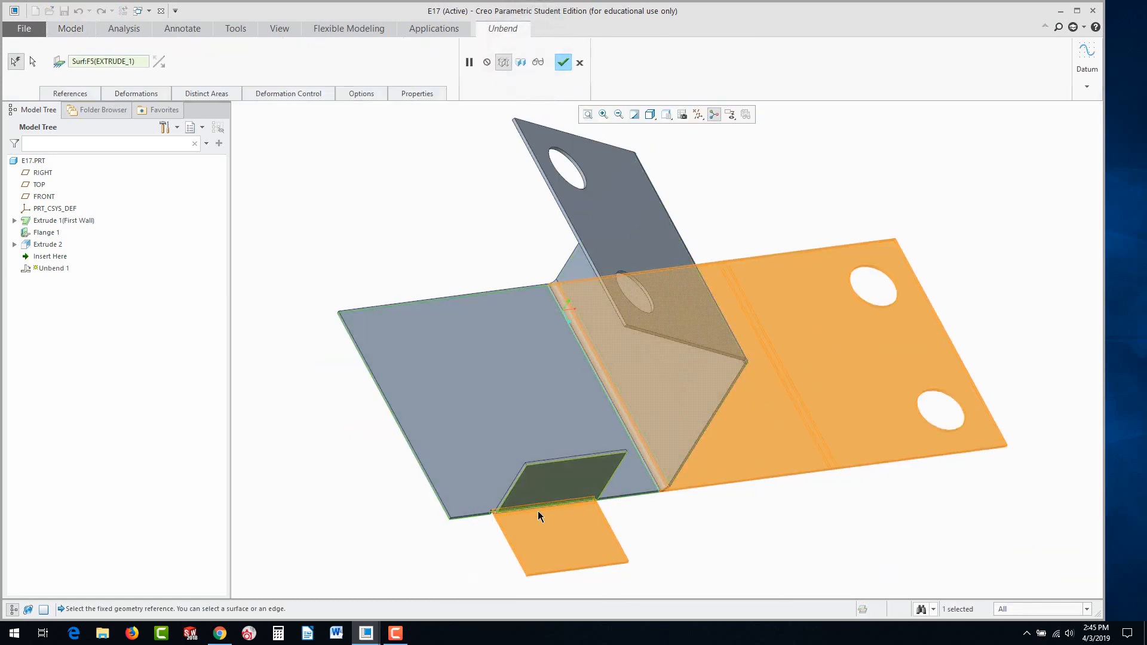
{"action": "left_click", "coordinate": [37, 62]}
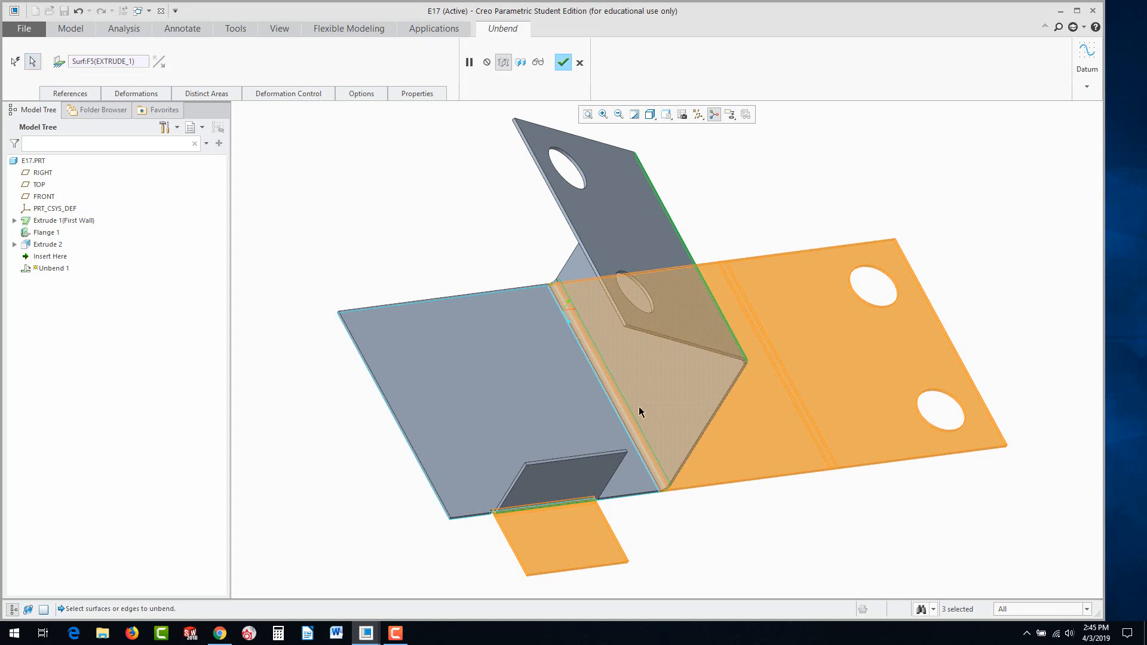
{"action": "left_click", "coordinate": [620, 411]}
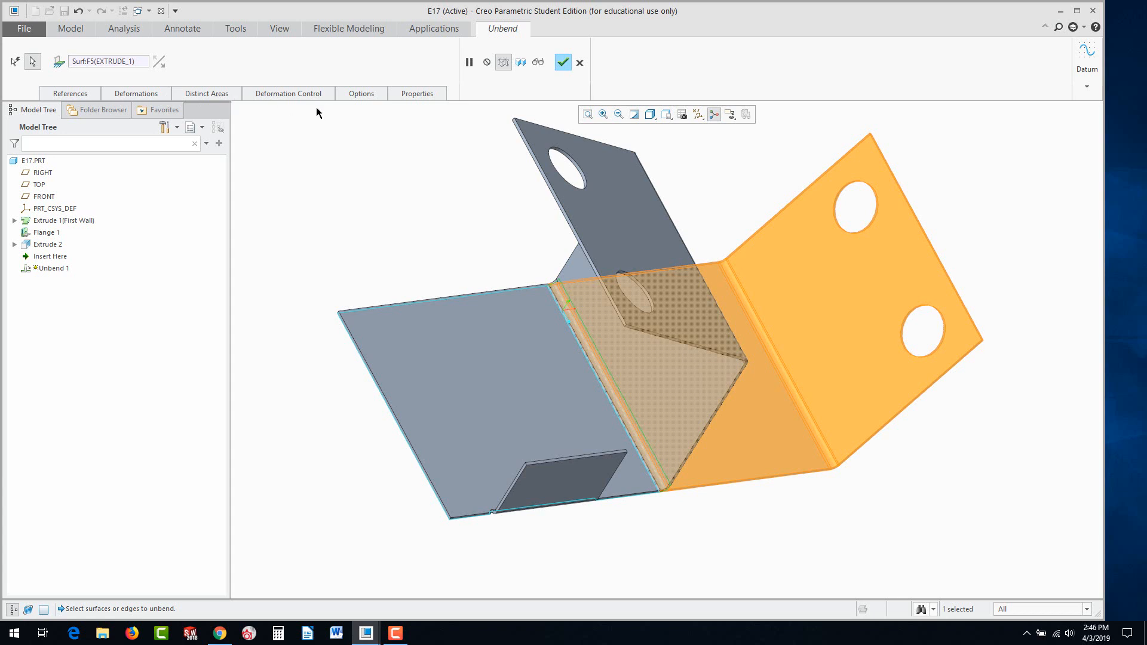
{"action": "left_click", "coordinate": [563, 62]}
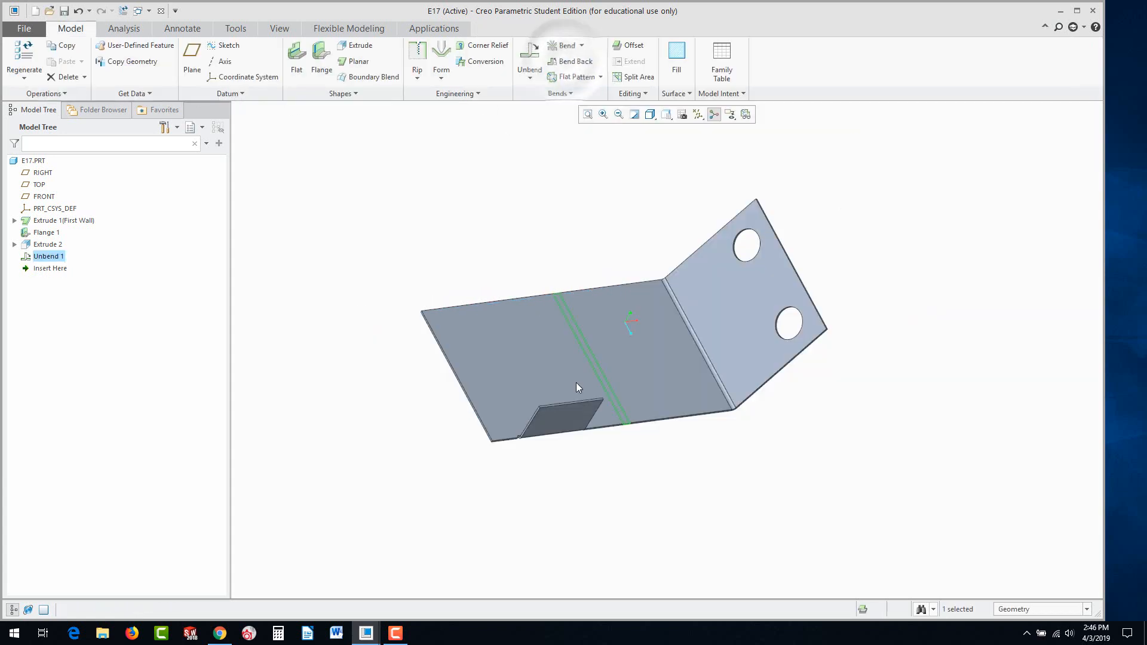
Start an extruded cut on the base wall's surface and sketch a circle centered on the origin, over the flattened bend.
{"action": "left_click", "coordinate": [568, 354]}
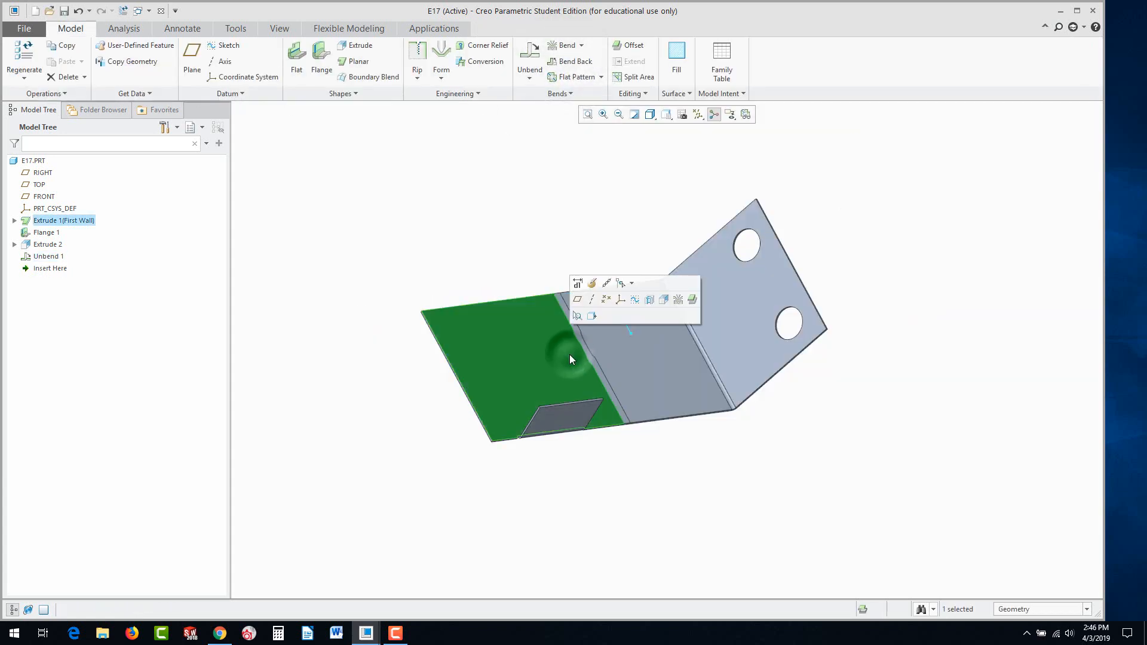
{"action": "left_click", "coordinate": [661, 299]}
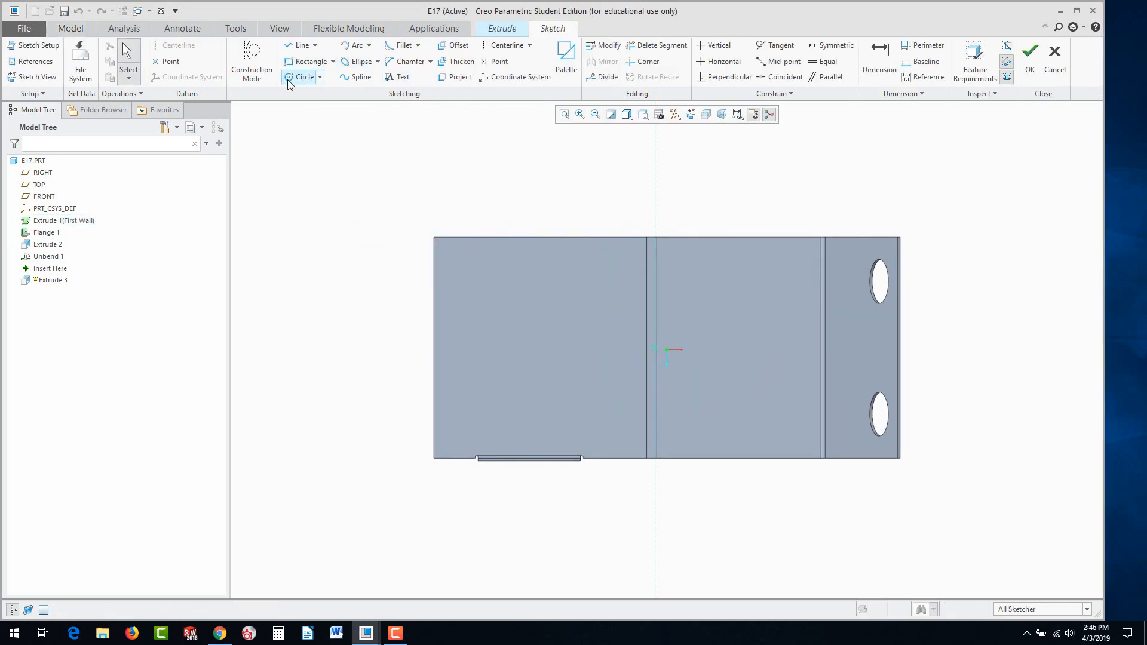
{"action": "left_click", "coordinate": [291, 77]}
{"action": "left_click", "coordinate": [655, 349]}
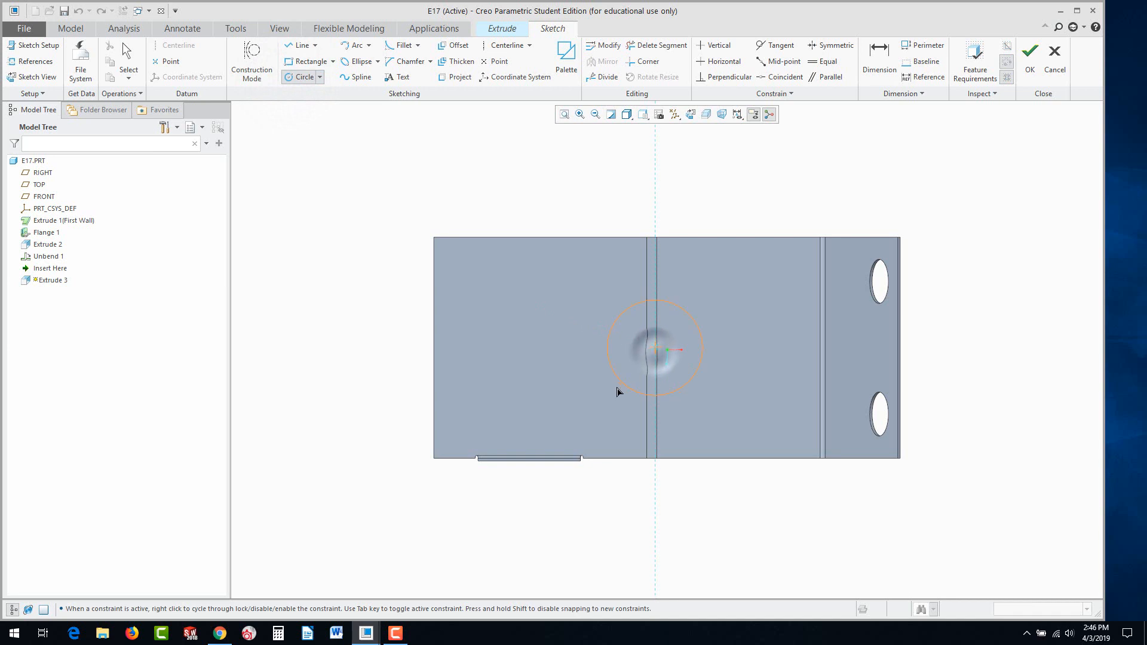
{"action": "left_click", "coordinate": [598, 410]}
{"action": "middle_click", "coordinate": [536, 314]}
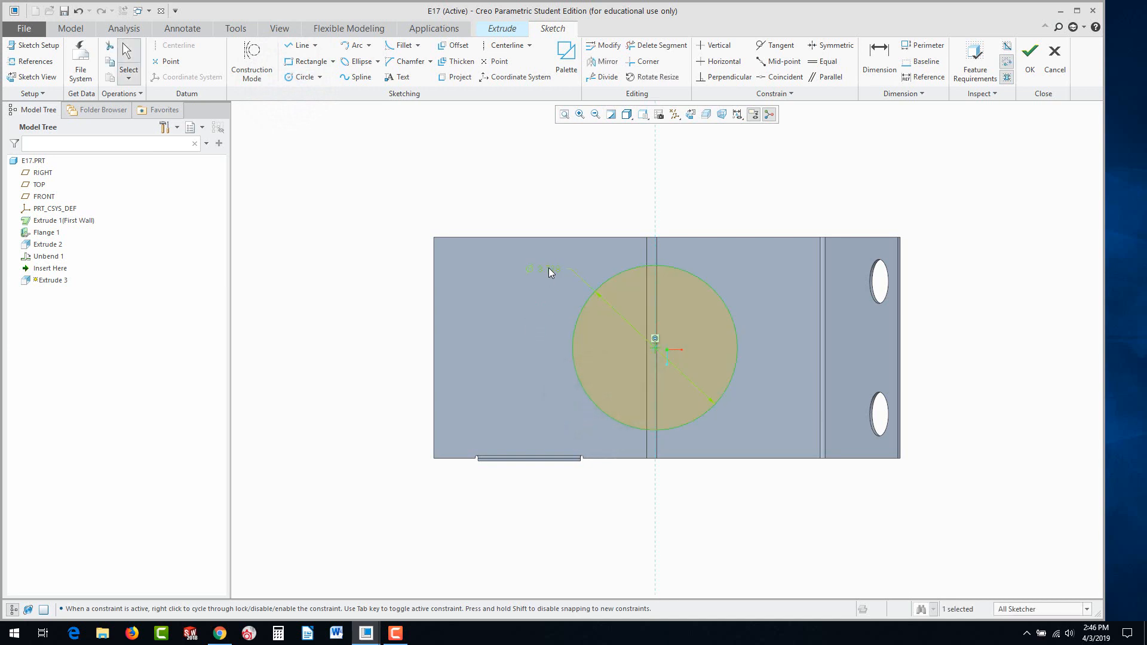
Set the circle's diameter to 3, finish the sketch and complete the cut across the flattened bend.
{"action": "double_click", "coordinate": [549, 267]}
{"action": "type", "text": "3"}
{"action": "key", "text": "Return"}
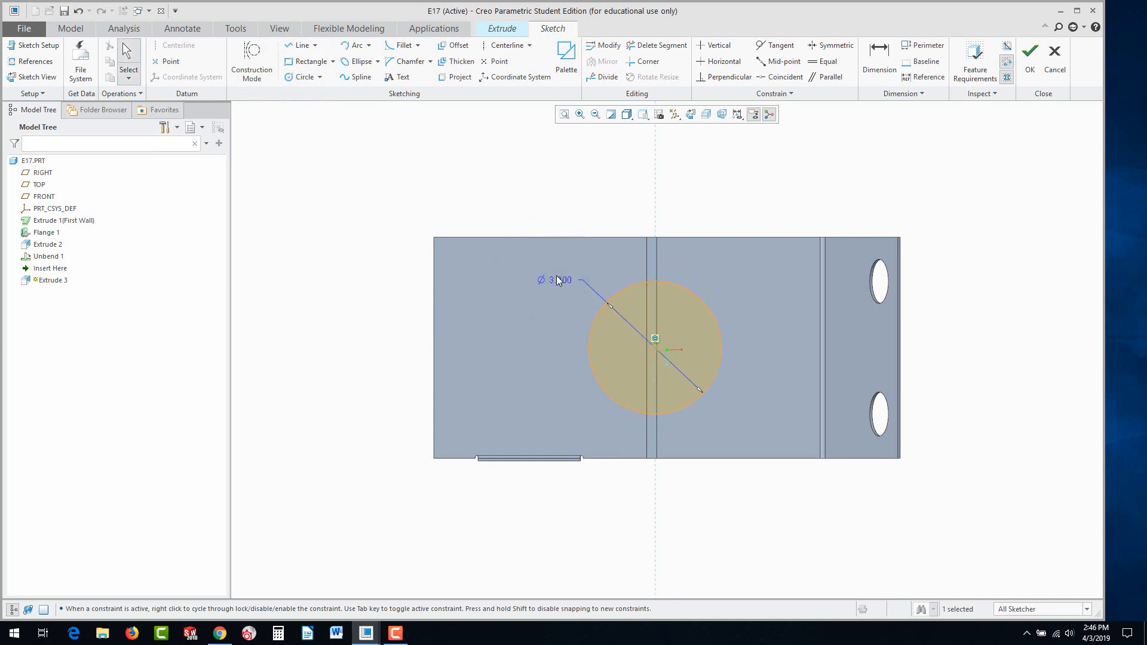
{"action": "left_click", "coordinate": [1030, 57]}
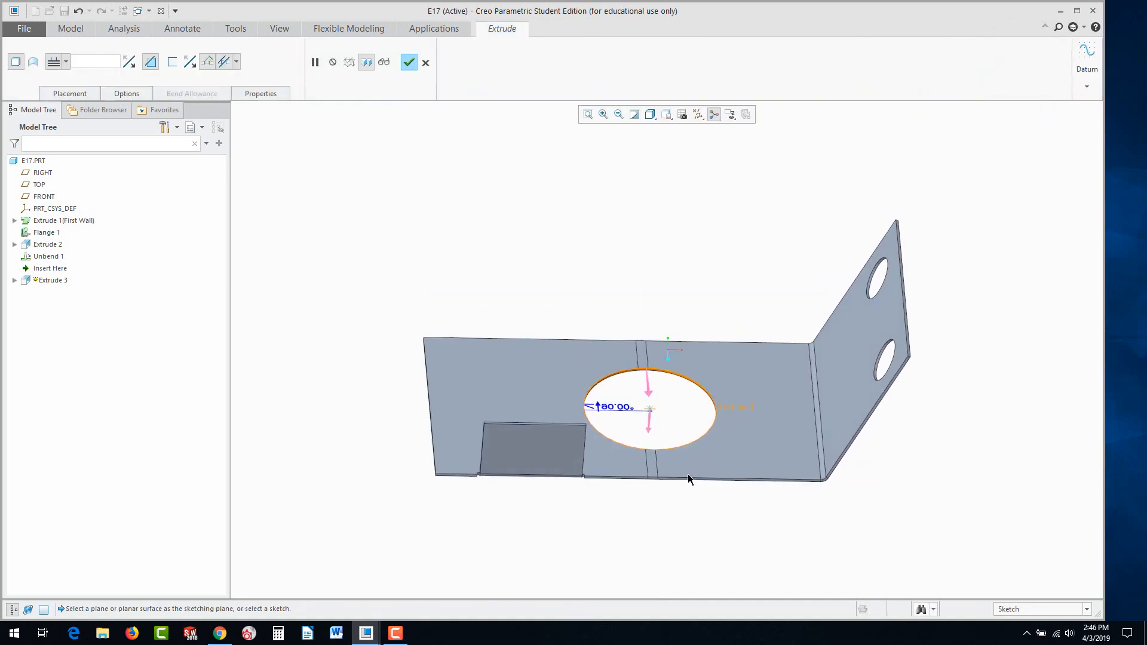
{"action": "left_click", "coordinate": [409, 63]}
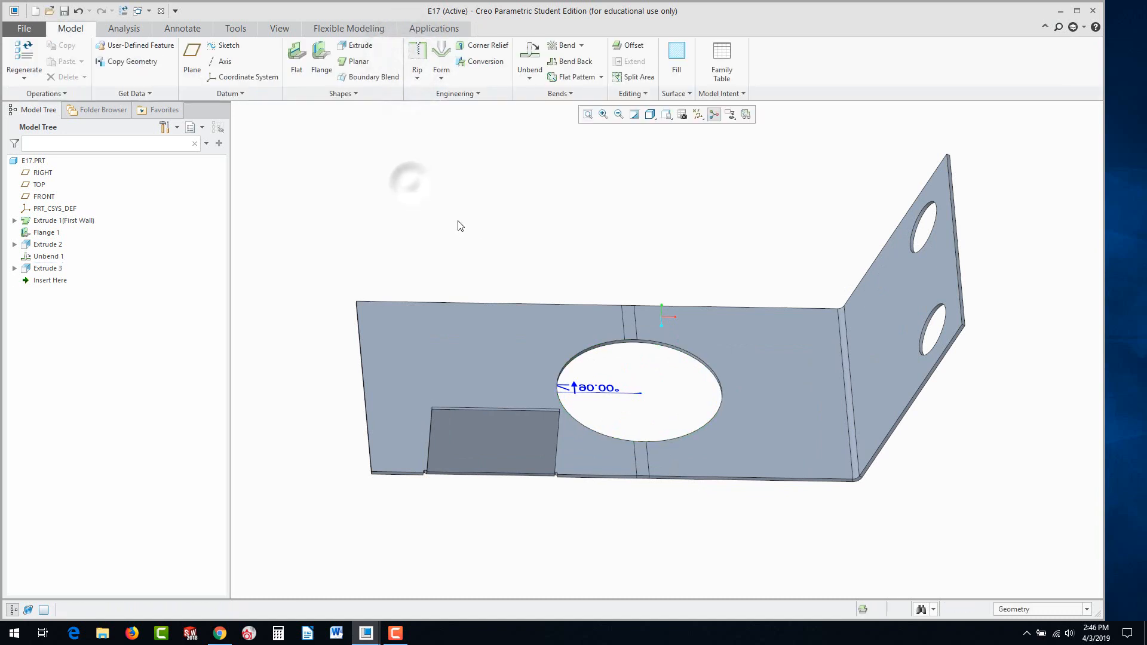
Bend the flattened bend back to its folded shape with the base wall's surface fixed, and look the part over.
{"action": "mouse_move", "coordinate": [458, 225]}
{"action": "middle_mouse_down"}
{"action": "mouse_move", "coordinate": [495, 266]}
{"action": "mouse_move", "coordinate": [469, 238]}
{"action": "middle_mouse_up"}
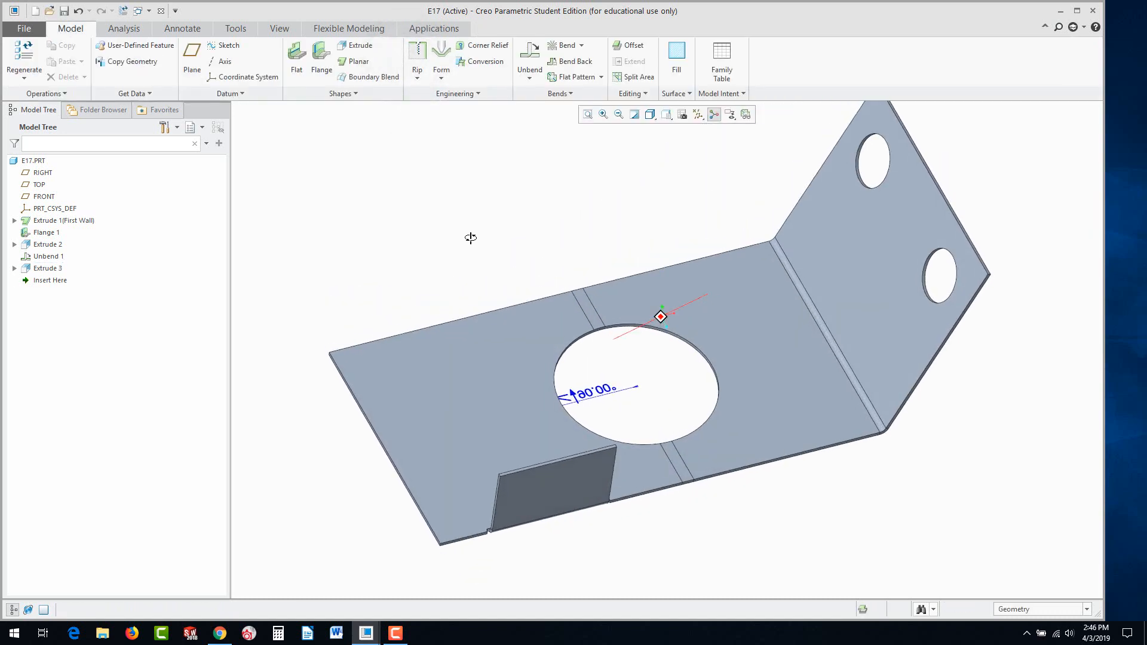
{"action": "left_click", "coordinate": [568, 62]}
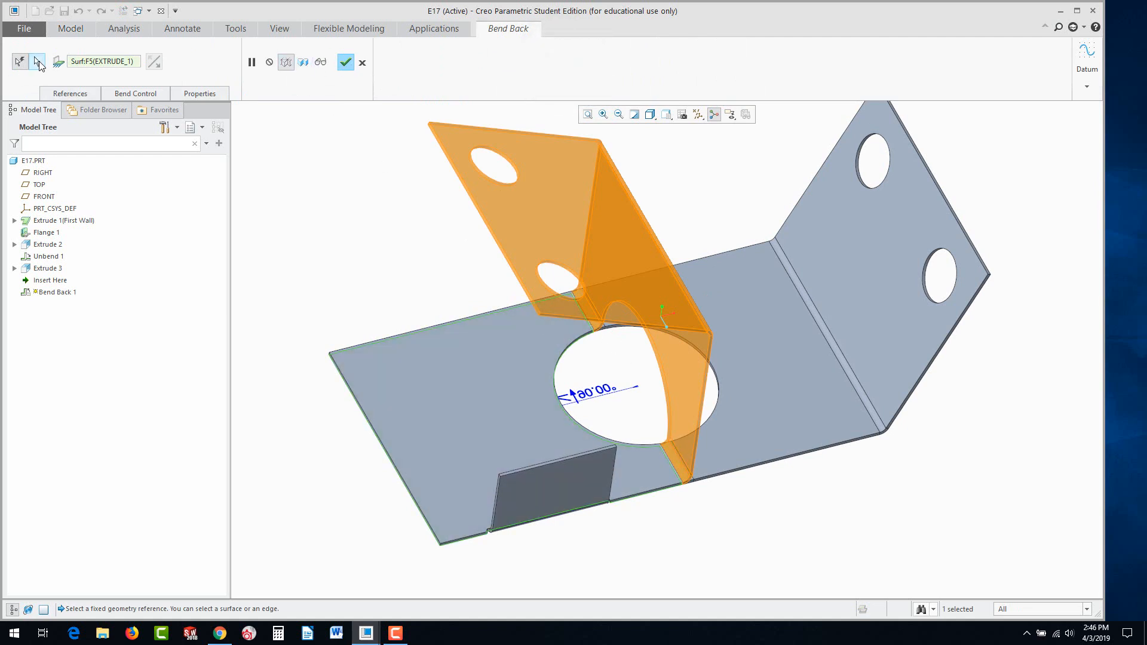
{"action": "left_click", "coordinate": [345, 61]}
{"action": "scroll", "coordinate": [659, 319], "scroll_direction": "down", "scroll_amount": 3}
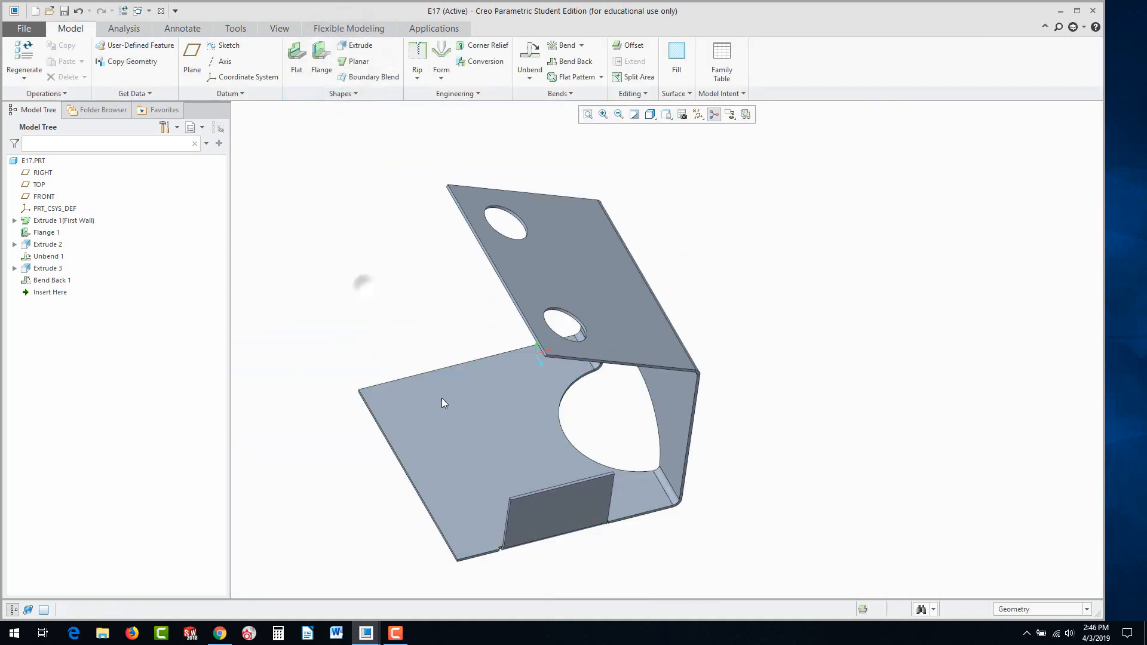
{"action": "mouse_move", "coordinate": [440, 402]}
{"action": "middle_mouse_down"}
{"action": "mouse_move", "coordinate": [379, 359]}
{"action": "mouse_move", "coordinate": [358, 325]}
{"action": "mouse_move", "coordinate": [405, 290]}
{"action": "mouse_move", "coordinate": [359, 329]}
{"action": "middle_mouse_up"}
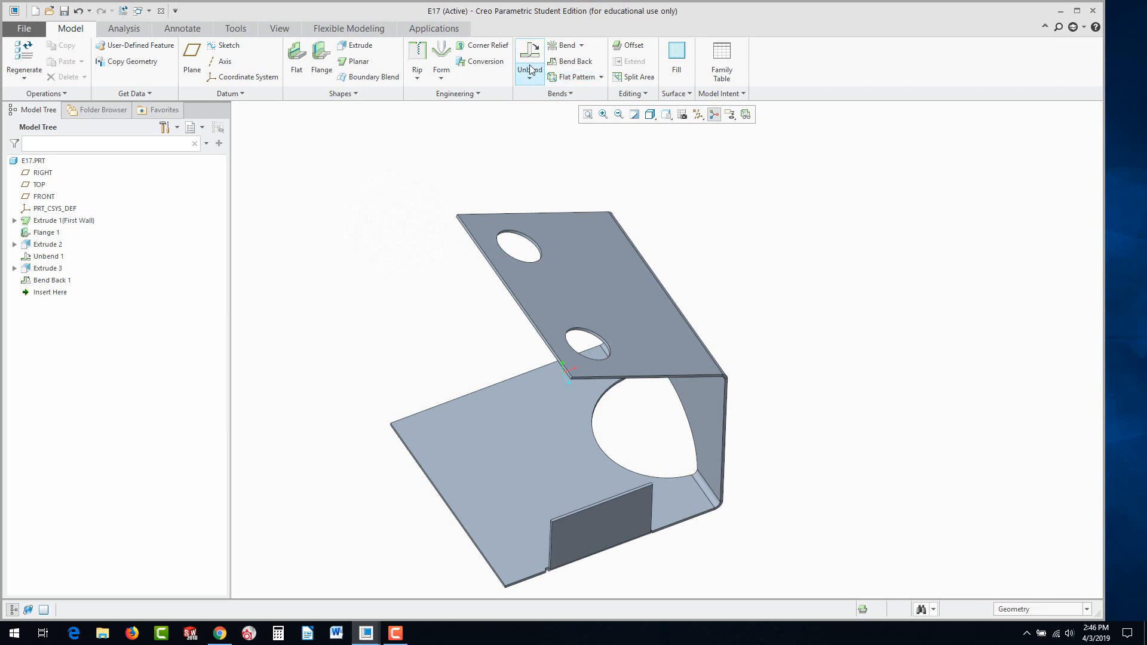
Create a flat pattern of the whole part with the base wall's surface fixed.
{"action": "left_click", "coordinate": [567, 79]}
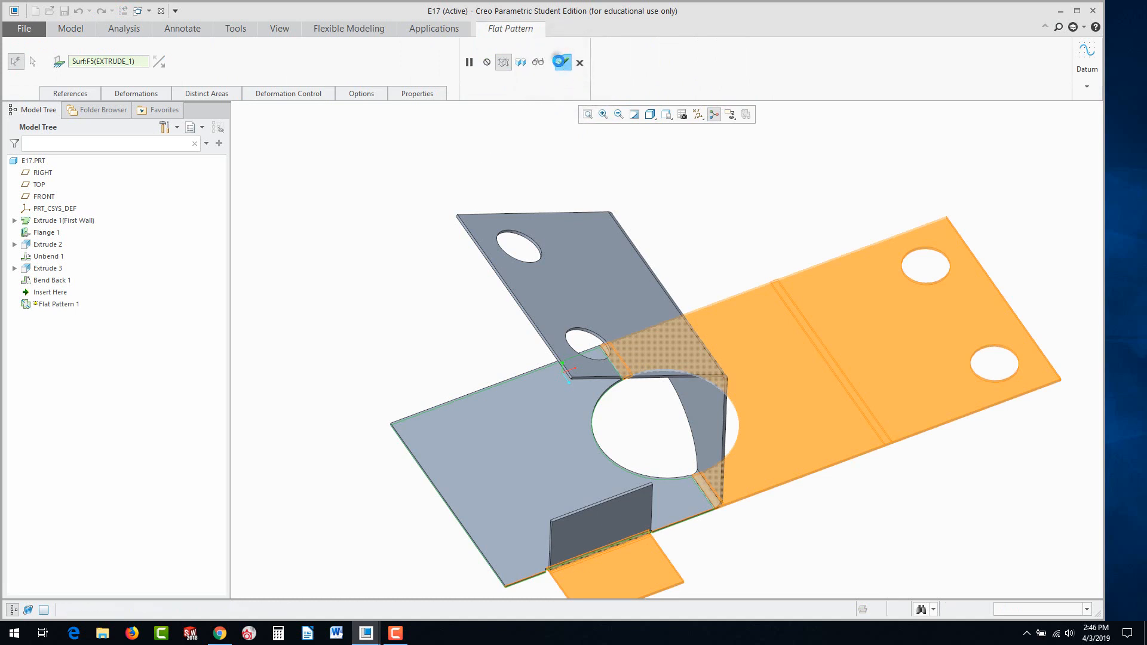
{"action": "left_click", "coordinate": [562, 62]}
{"action": "scroll", "coordinate": [442, 261], "scroll_direction": "down", "scroll_amount": 2}
{"action": "scroll", "coordinate": [739, 430], "scroll_direction": "up", "scroll_amount": 3}
{"action": "mouse_move", "coordinate": [739, 430]}
{"action": "middle_mouse_down"}
{"action": "mouse_move", "coordinate": [719, 495]}
{"action": "mouse_move", "coordinate": [742, 426]}
{"action": "middle_mouse_up"}
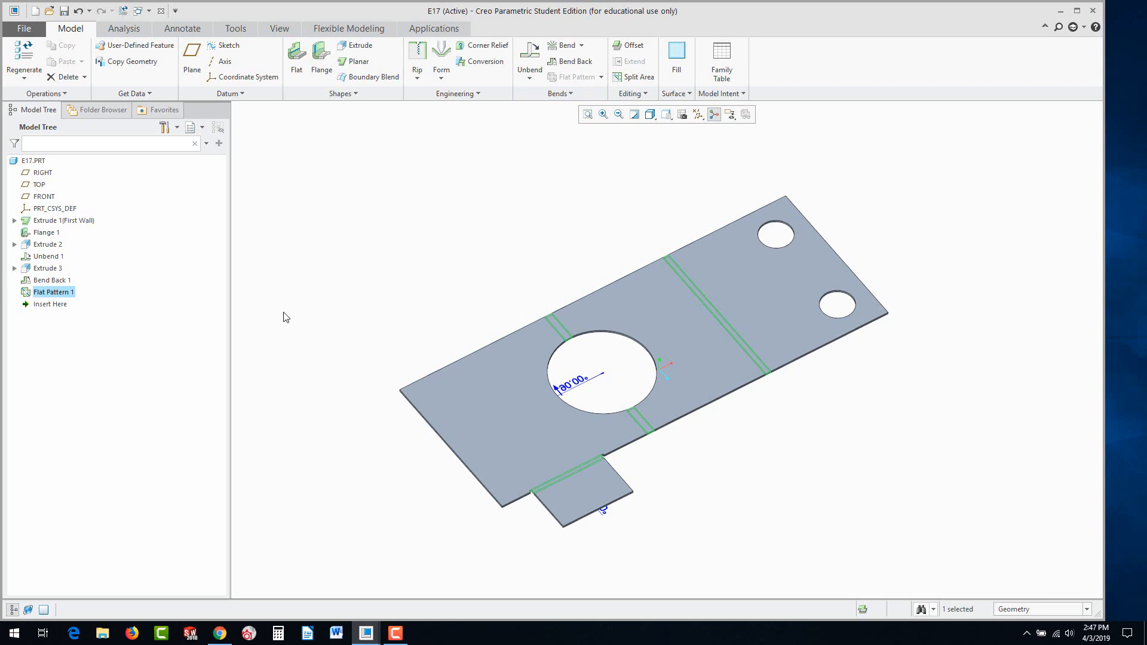
Switch to Chrome and examine the Lab 17 sketch, trim and extrude instructions in Creo 4_0 Advanced.pdf.
{"action": "left_click", "coordinate": [220, 633]}
{"action": "scroll", "coordinate": [643, 413], "scroll_direction": "down", "scroll_amount": 20}
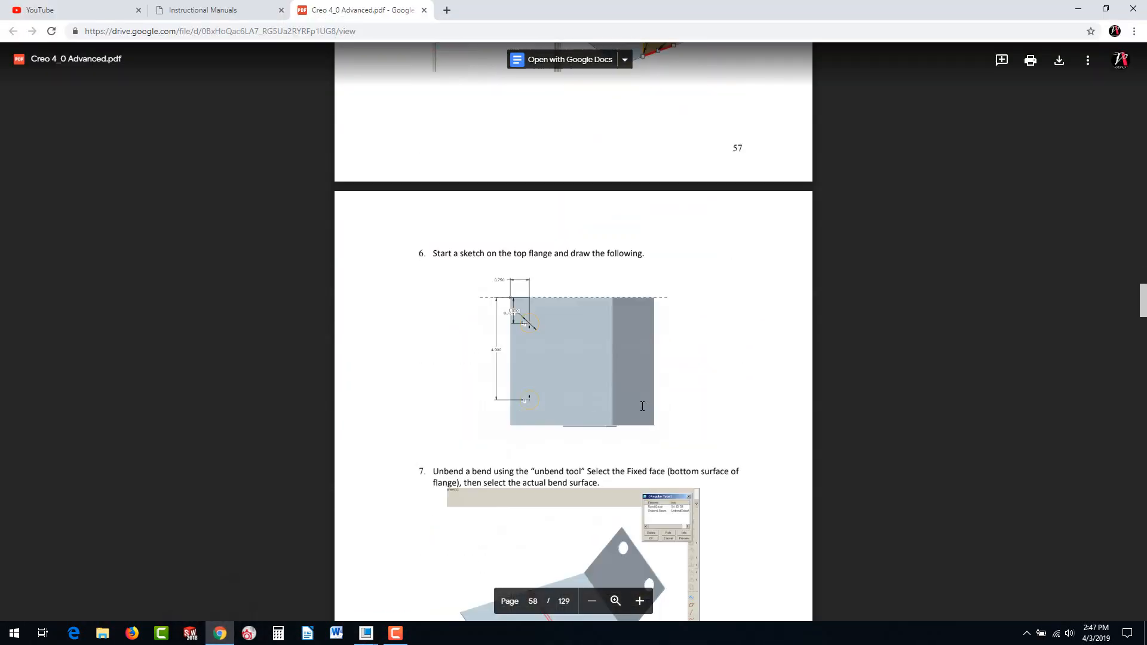
{"action": "scroll", "coordinate": [638, 403], "scroll_direction": "down", "scroll_amount": 10}
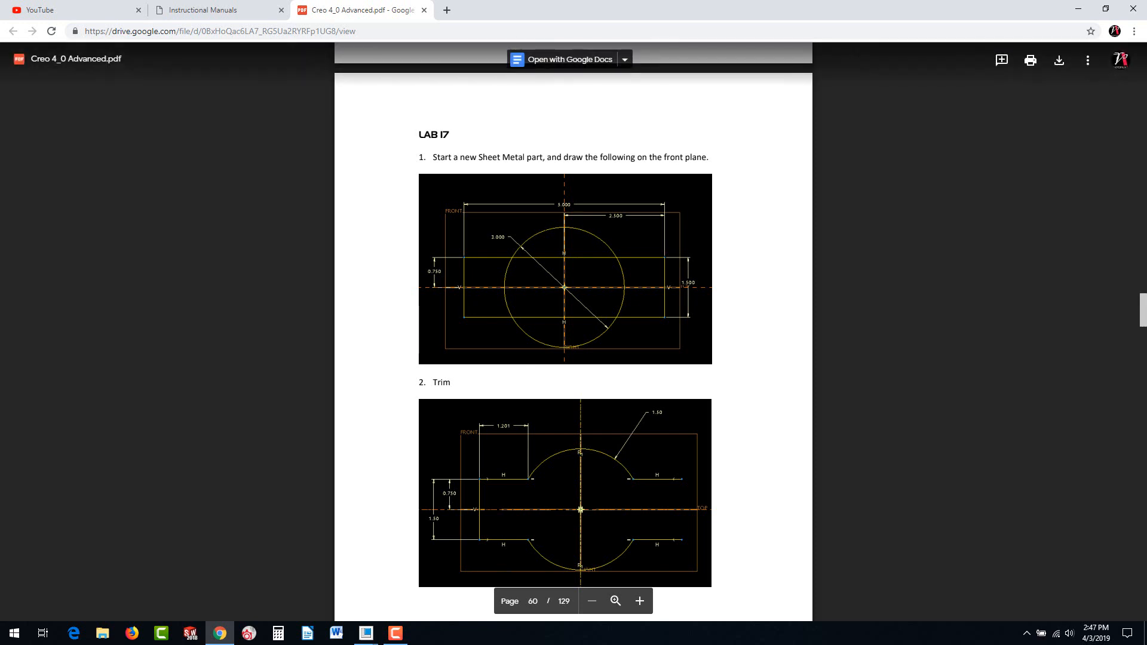
{"action": "scroll", "coordinate": [439, 421], "scroll_direction": "down", "scroll_amount": 3}
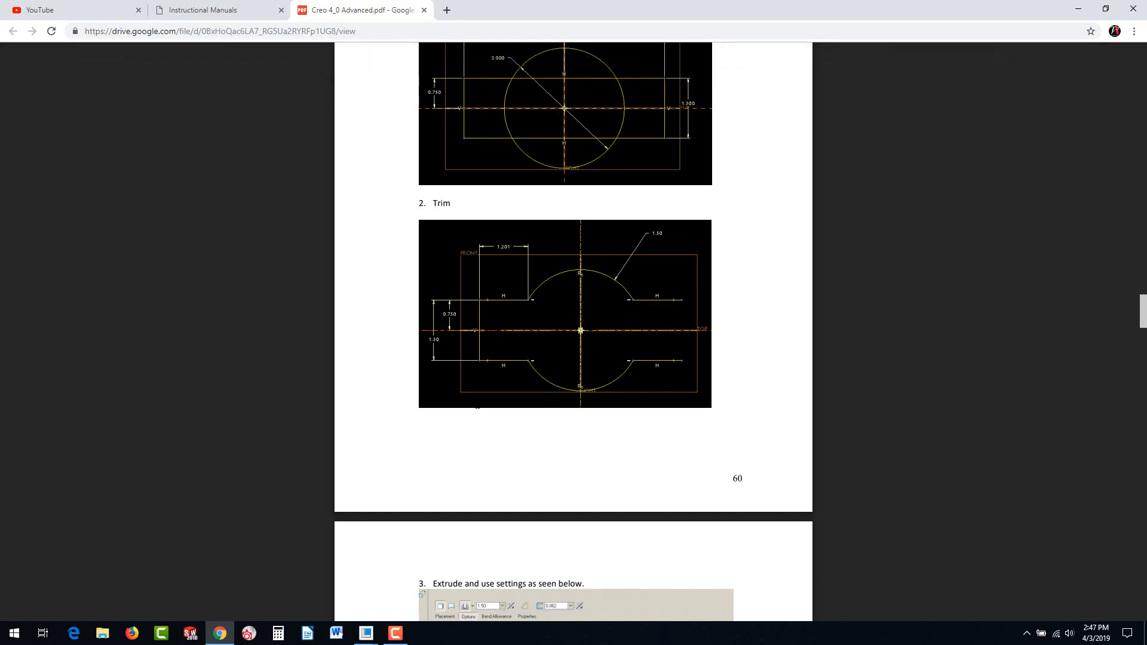
{"action": "scroll", "coordinate": [410, 447], "scroll_direction": "down", "scroll_amount": 7}
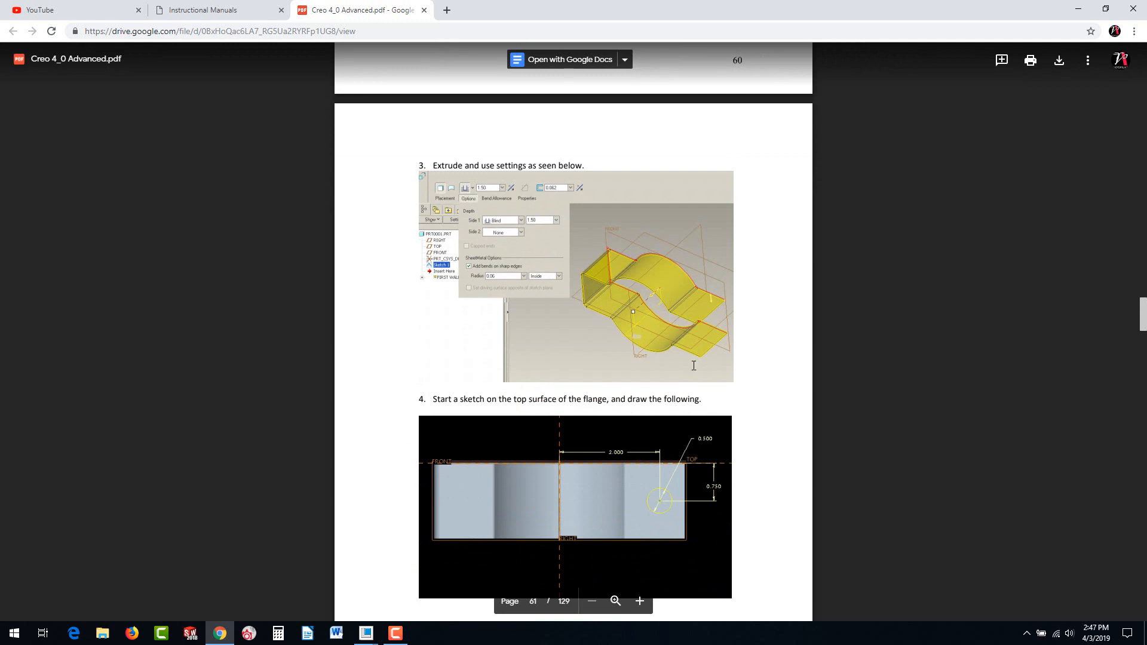
{"action": "scroll", "coordinate": [701, 406], "scroll_direction": "up", "scroll_amount": 6}
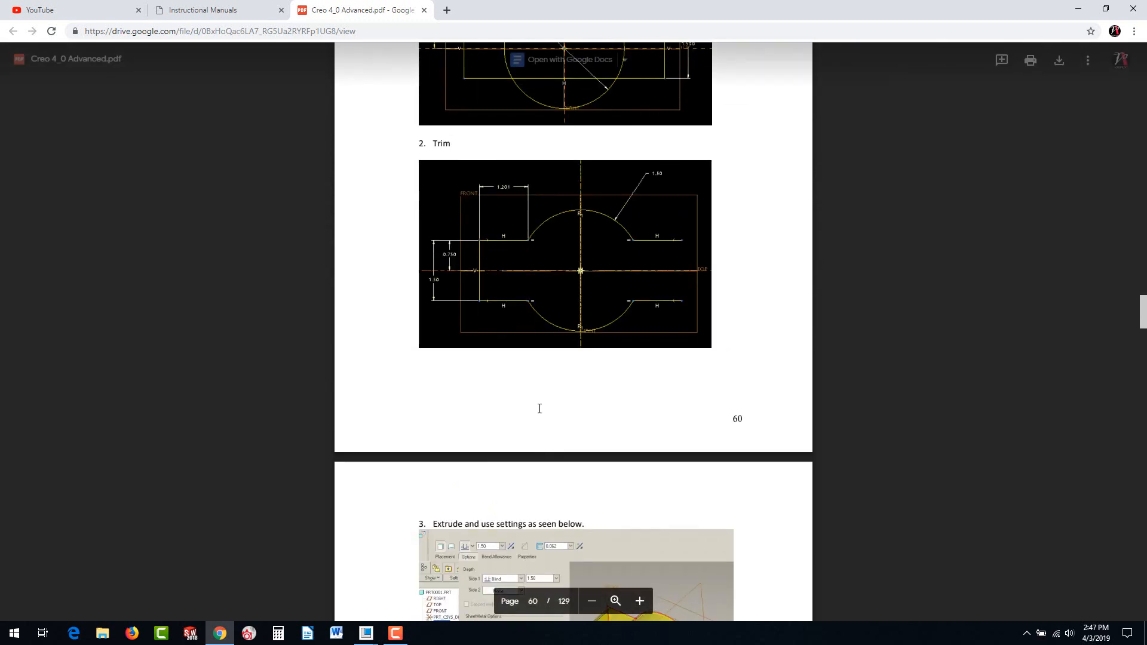
Switch back to Creo Parametric and create a new sheetmetal part named L17 with the default template.
{"action": "mouse_move", "coordinate": [366, 633]}
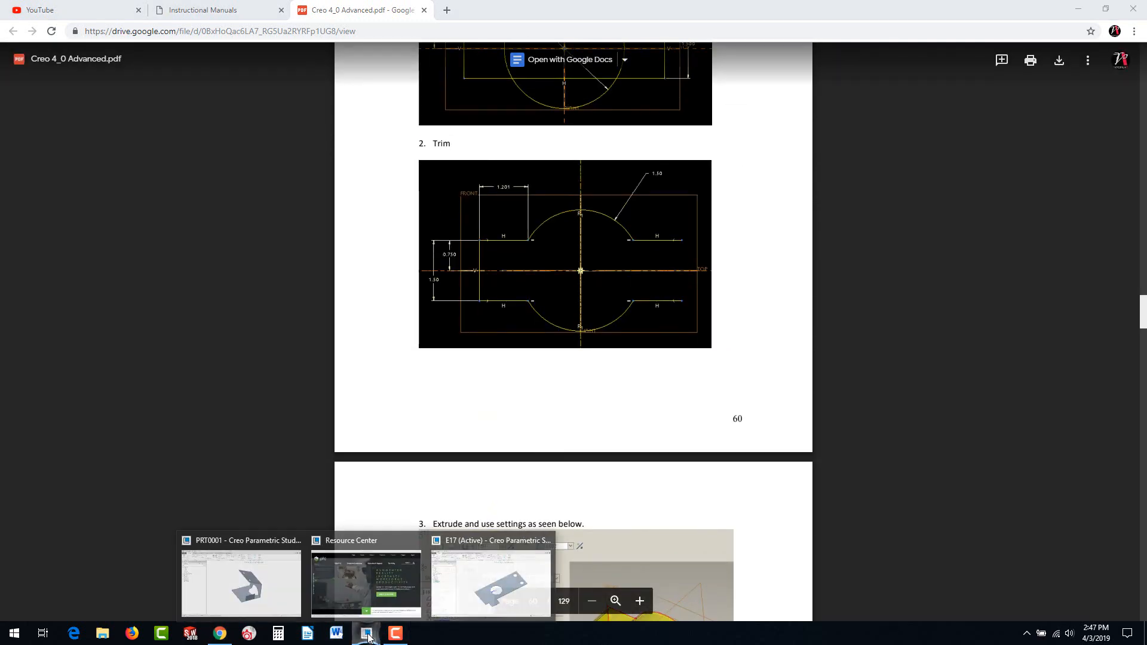
{"action": "left_click", "coordinate": [275, 590]}
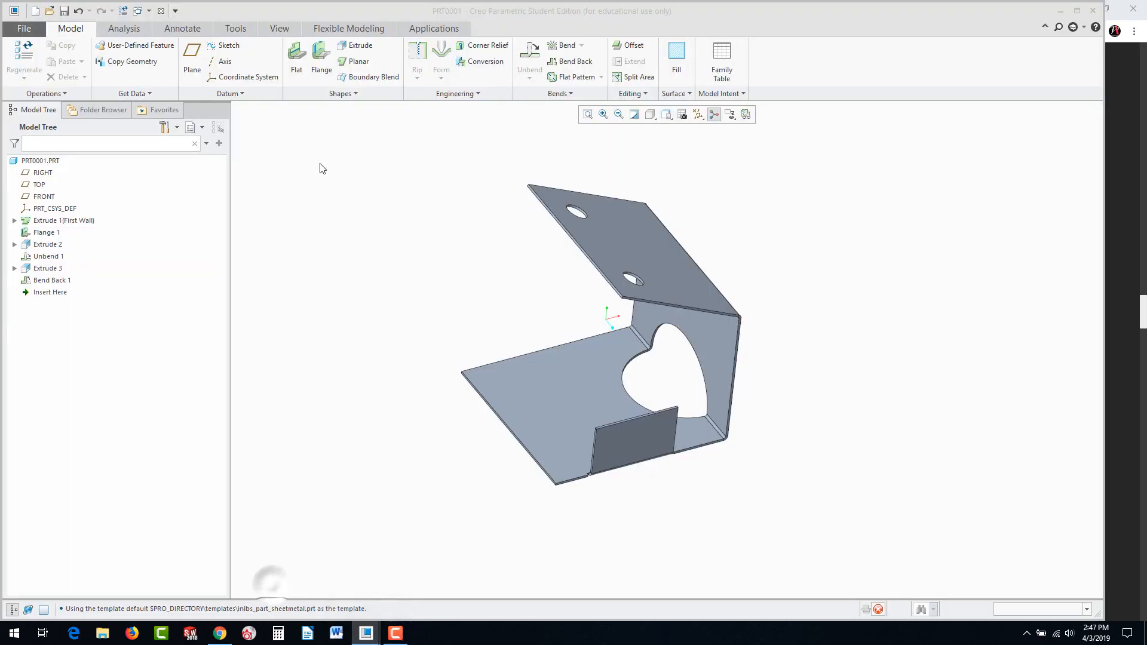
{"action": "left_click", "coordinate": [36, 11]}
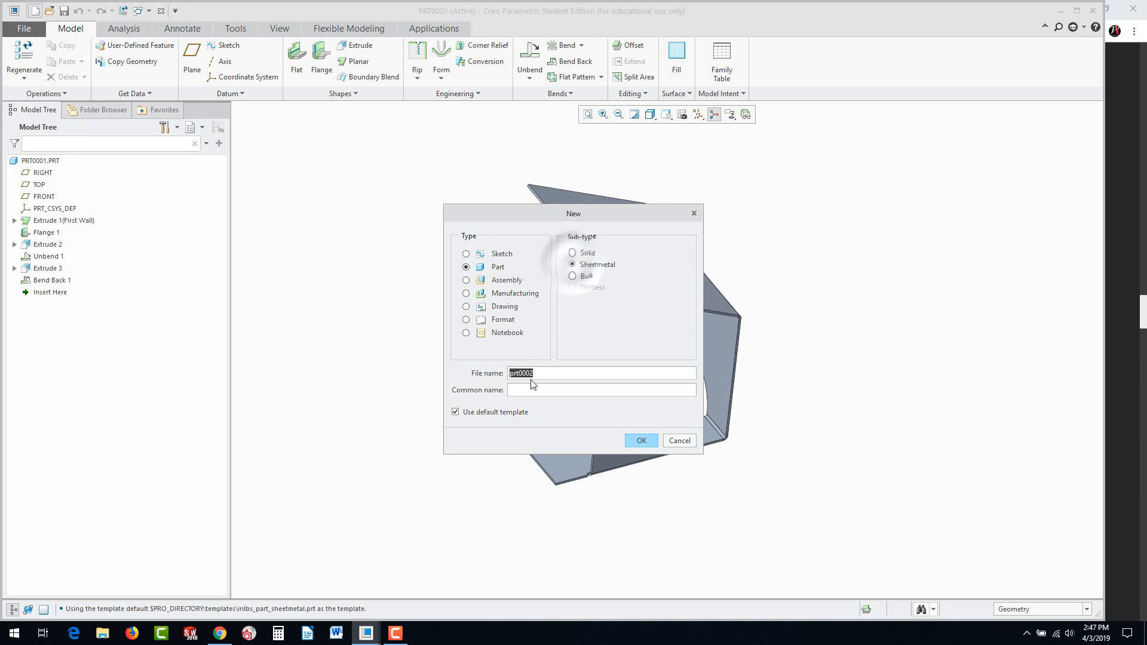
{"action": "type", "text": "L17"}
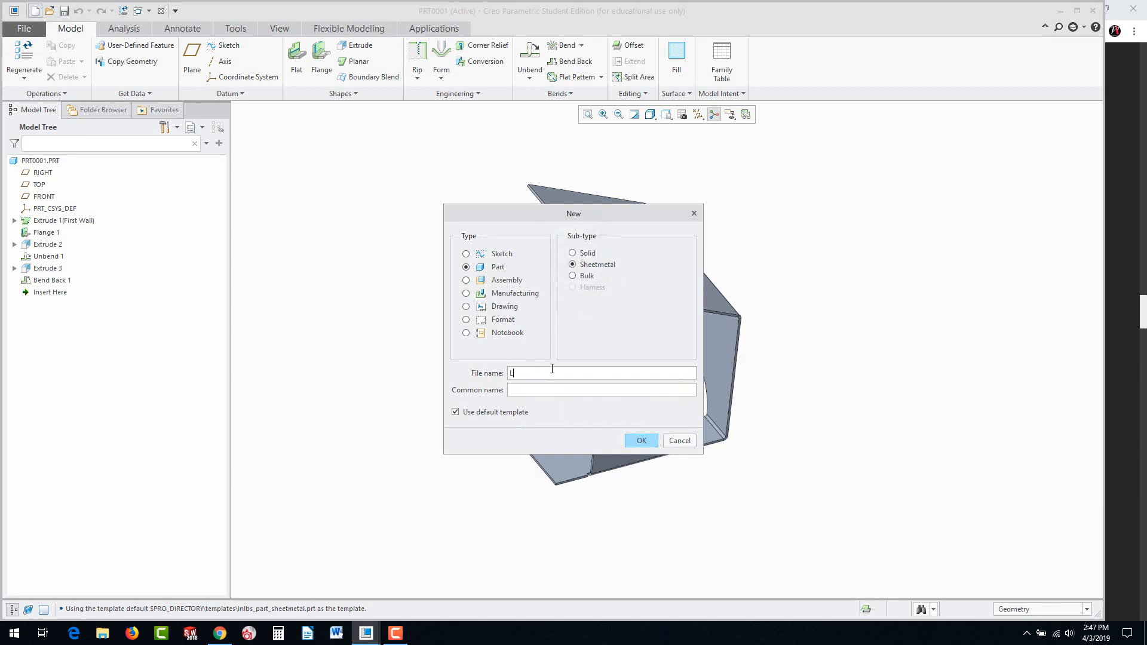
{"action": "left_click", "coordinate": [638, 439]}
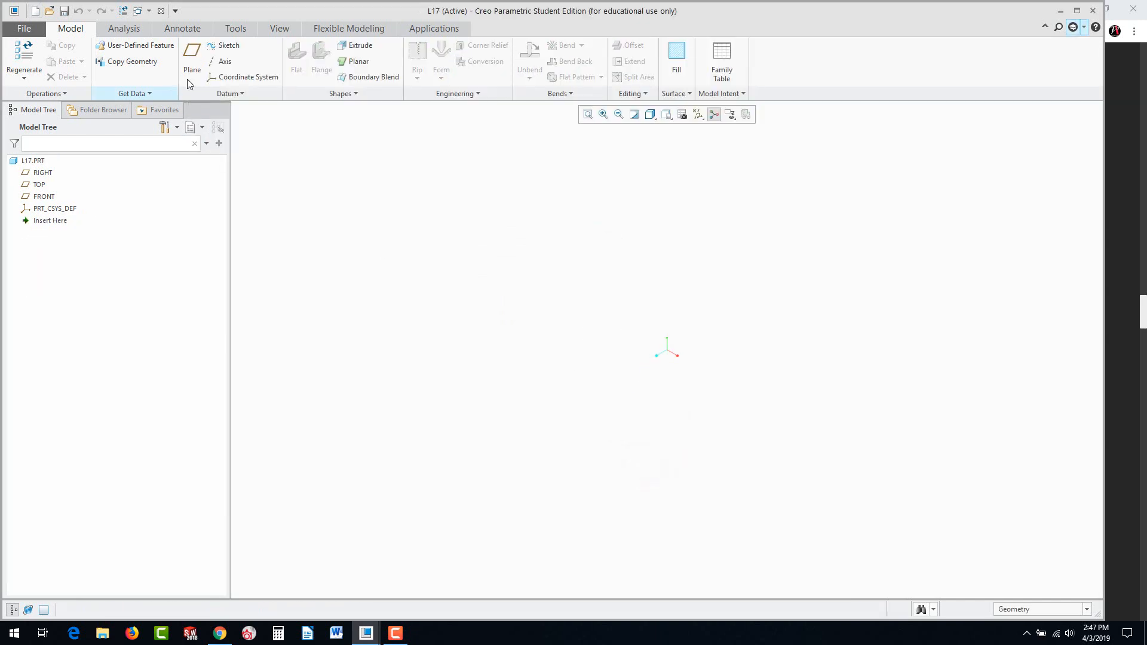
Start an extrude on the FRONT plane and sketch a circle about 13.95 in diameter centred at the origin.
{"action": "left_click", "coordinate": [43, 197]}
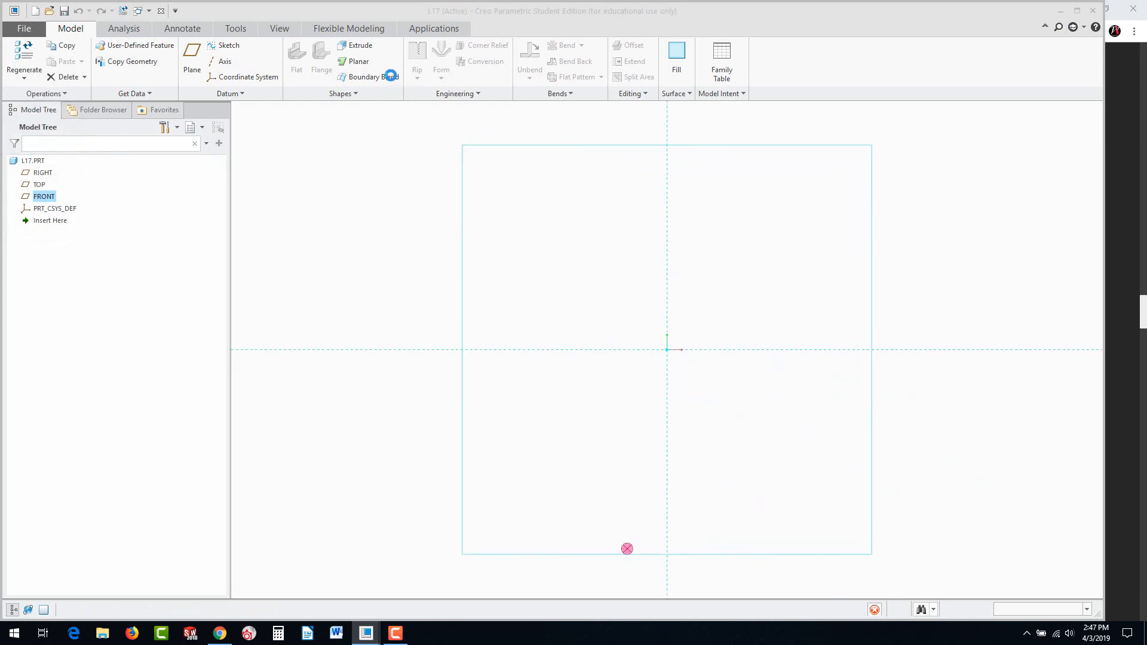
{"action": "left_click", "coordinate": [303, 77]}
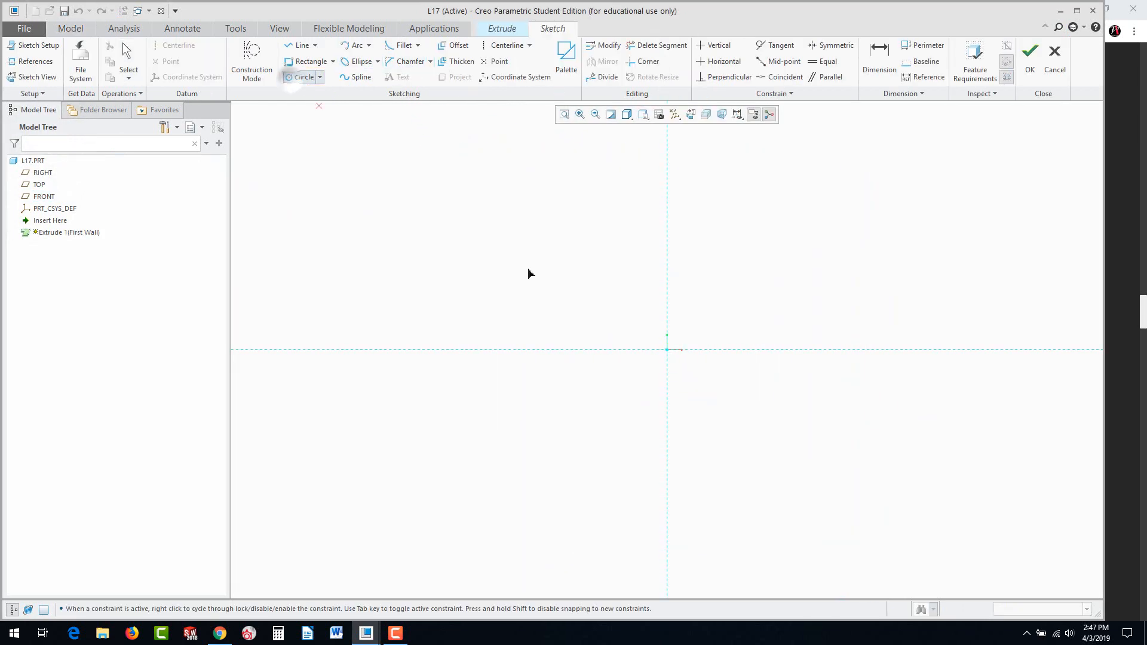
{"action": "left_click", "coordinate": [667, 350]}
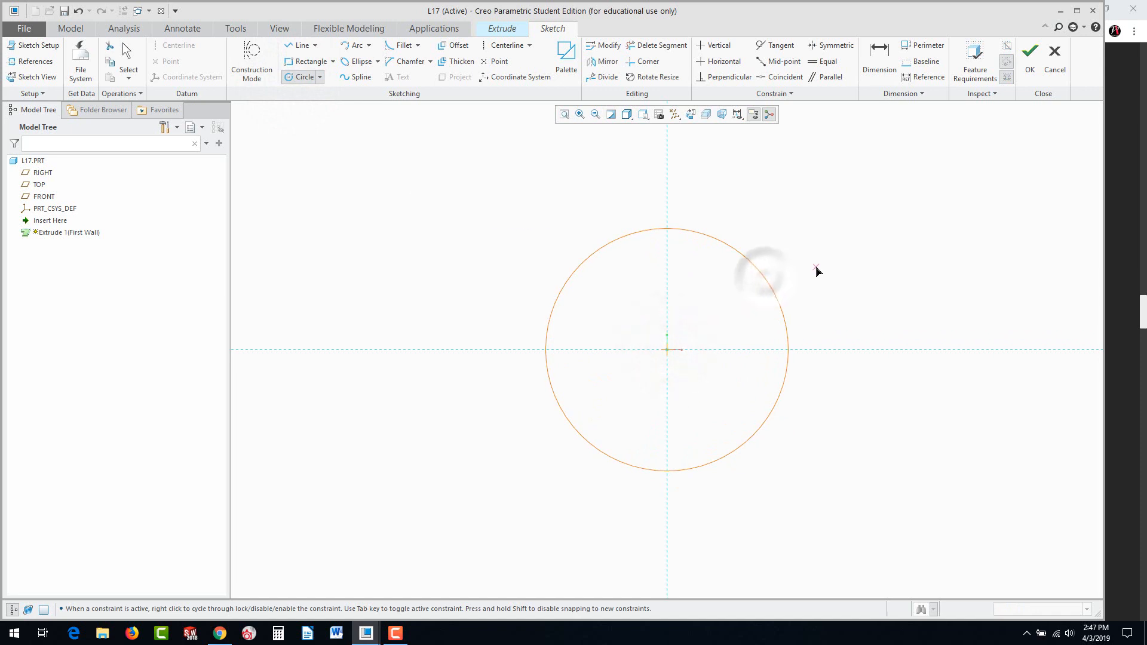
{"action": "middle_click", "coordinate": [817, 271]}
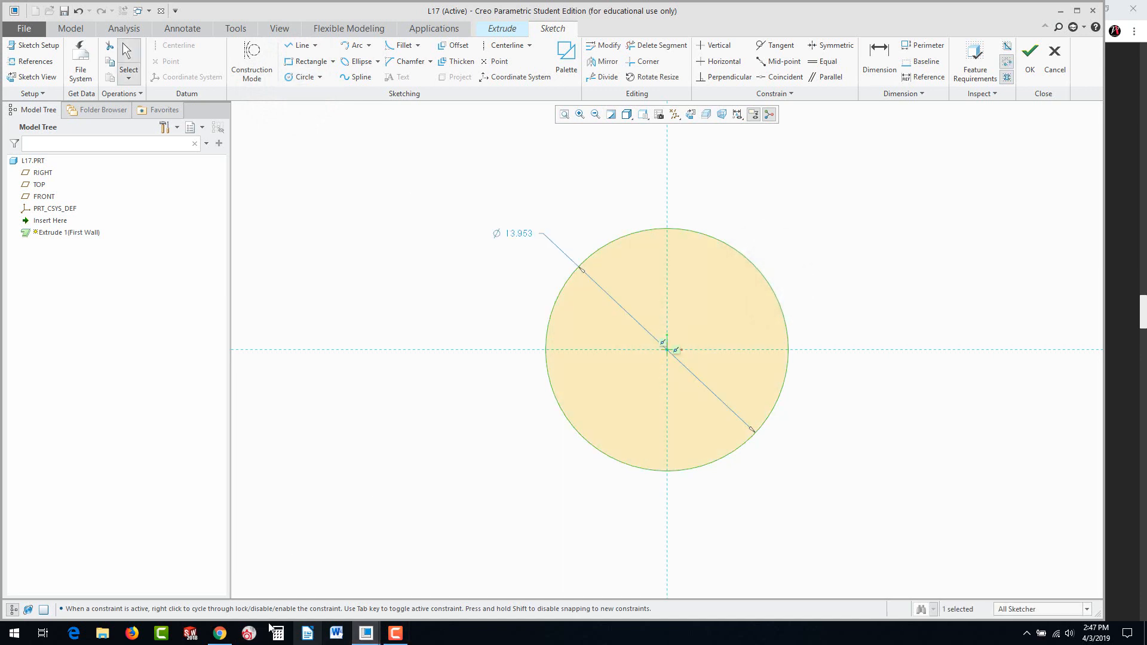
Check the sketch dimensions in Creo 4_0 Advanced.pdf in Chrome, and set the circle's diameter to 3 back in Creo Parametric.
{"action": "left_click", "coordinate": [219, 633]}
{"action": "scroll", "coordinate": [583, 441], "scroll_direction": "up", "scroll_amount": 2}
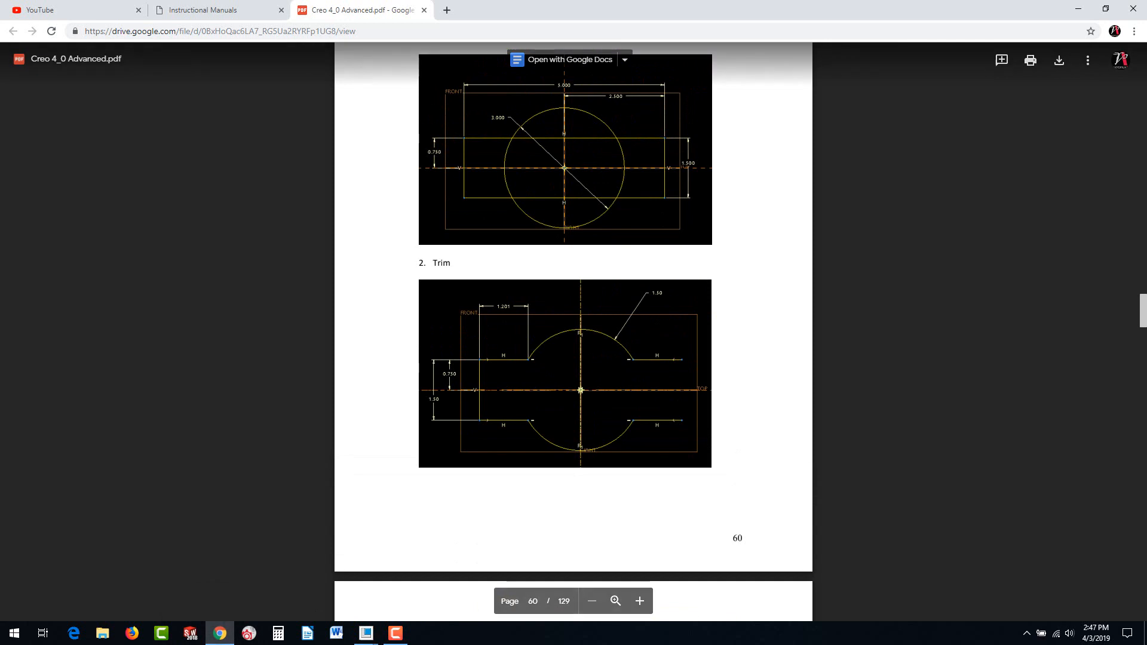
{"action": "left_click", "coordinate": [220, 634]}
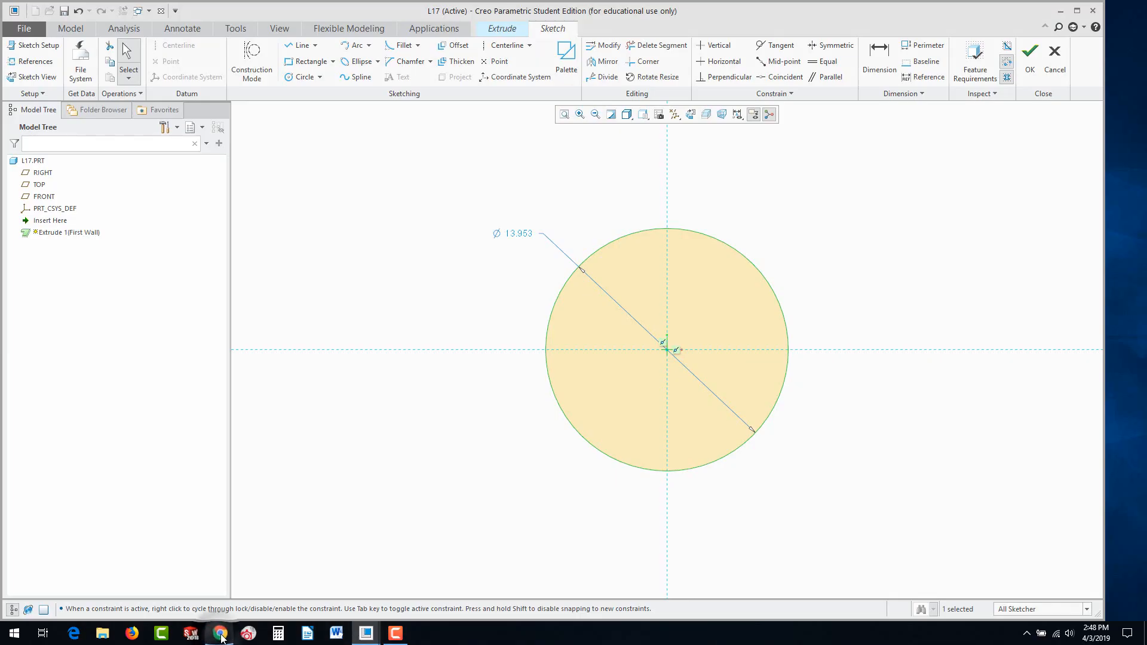
{"action": "double_click", "coordinate": [517, 234]}
{"action": "type", "text": "3"}
{"action": "key", "text": "Return"}
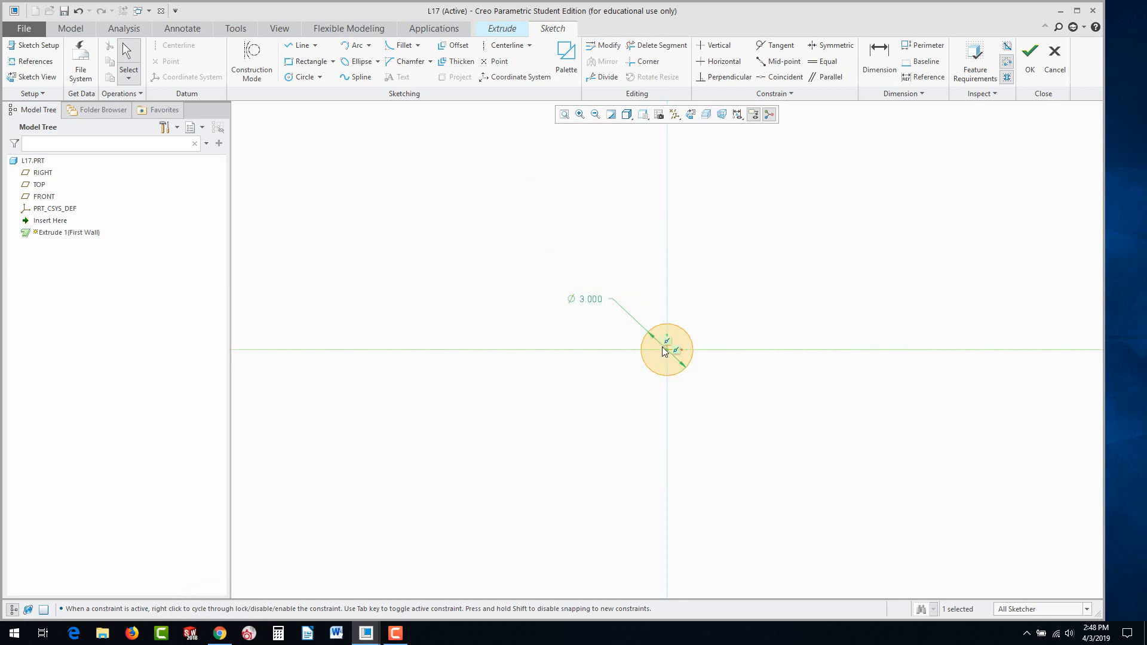
{"action": "scroll", "coordinate": [663, 352], "scroll_direction": "down", "scroll_amount": 6}
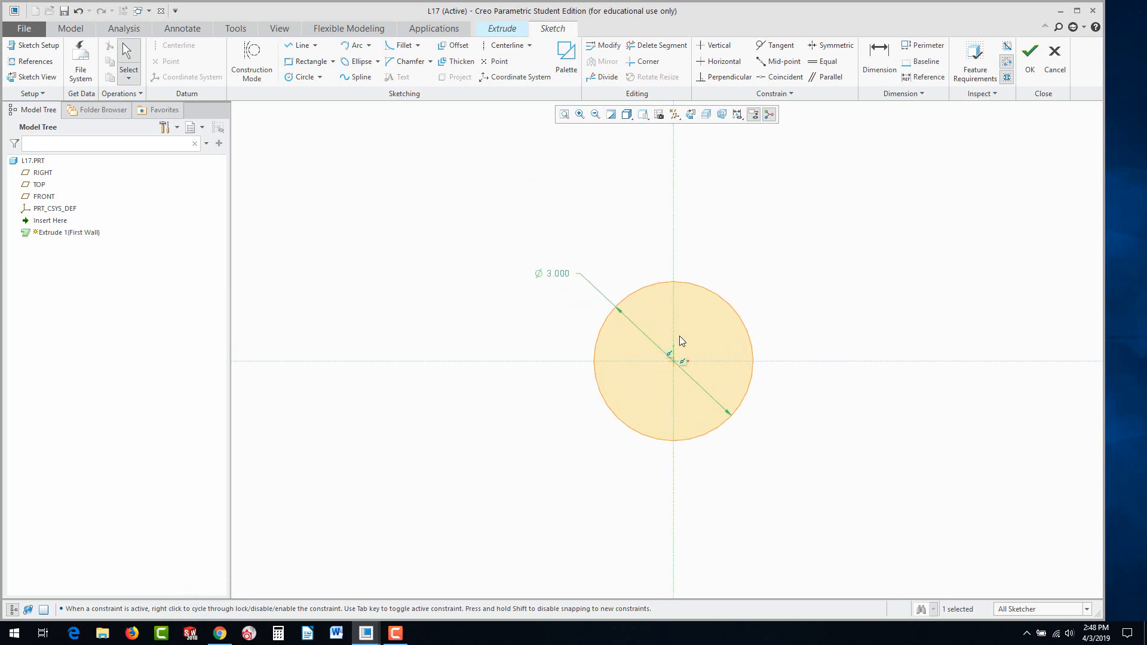
Sketch a center rectangle about 6.04 wide and 1.3 high, centred on the circle's center.
{"action": "left_click", "coordinate": [331, 62]}
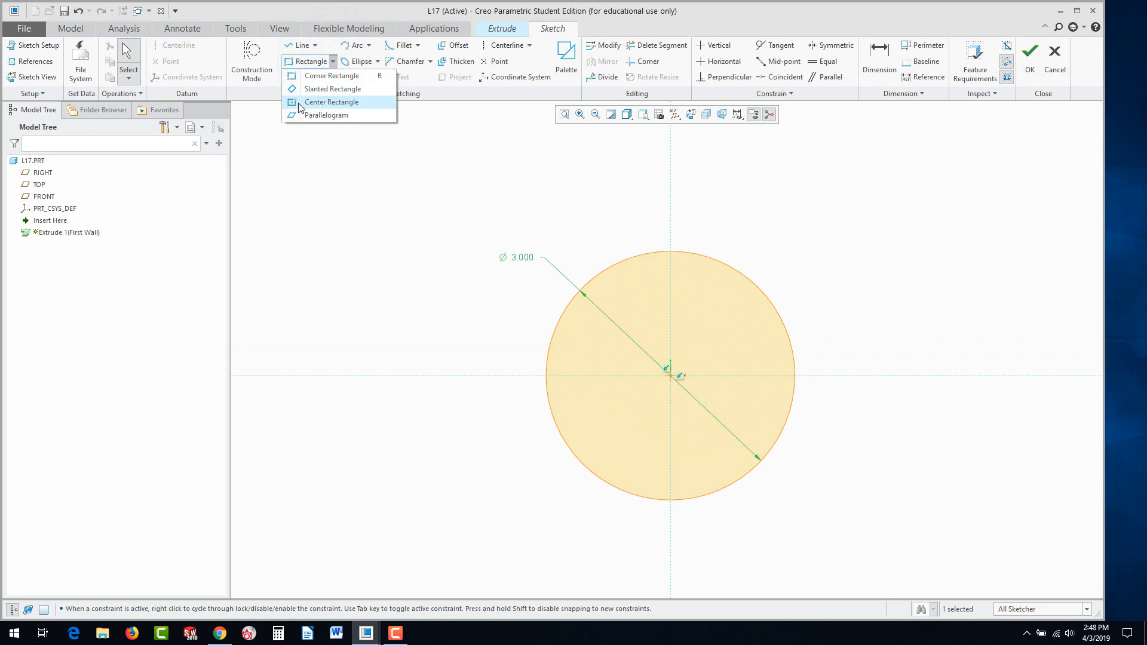
{"action": "left_click", "coordinate": [331, 102]}
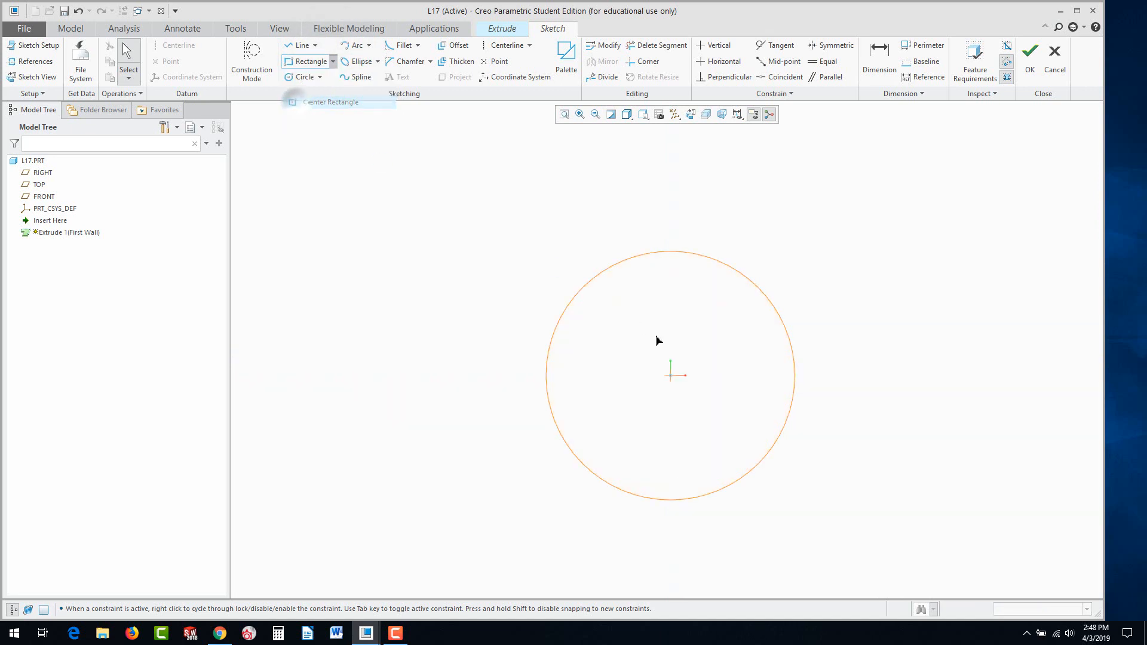
{"action": "left_click", "coordinate": [670, 375]}
{"action": "left_click", "coordinate": [420, 323]}
{"action": "middle_click", "coordinate": [472, 426]}
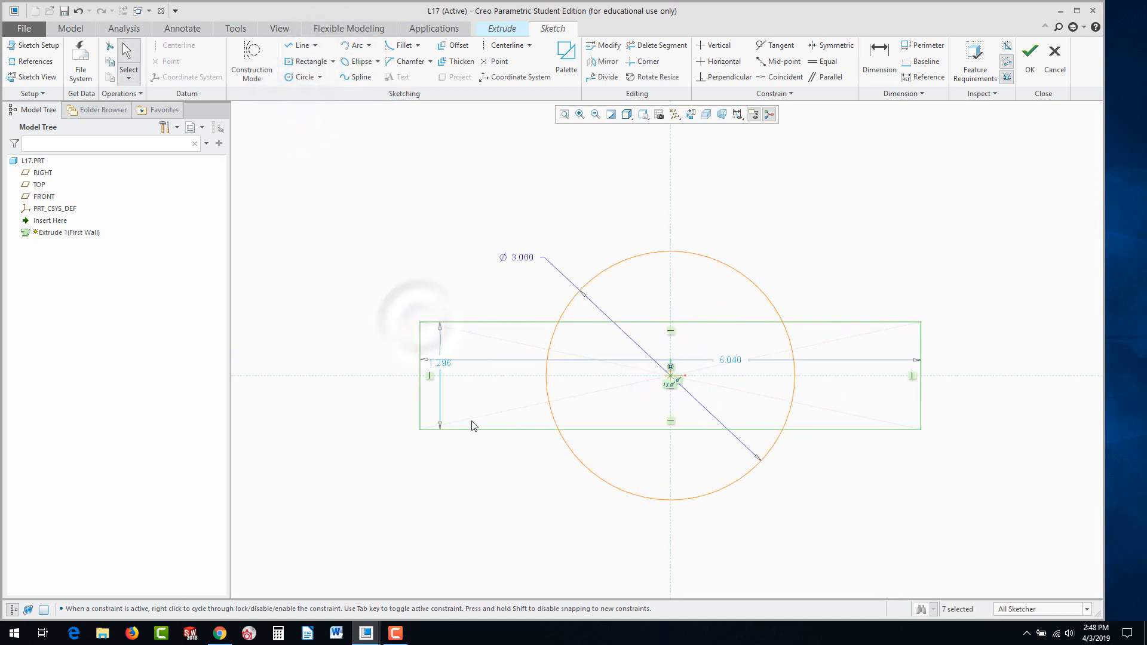
Set the rectangle's width to 5 and its height to 1.5, with both dimensions placed outside the shape.
{"action": "left_click_drag", "start_coordinate": [732, 368], "coordinate": [674, 201]}
{"action": "double_click", "coordinate": [683, 202]}
{"action": "type", "text": "5"}
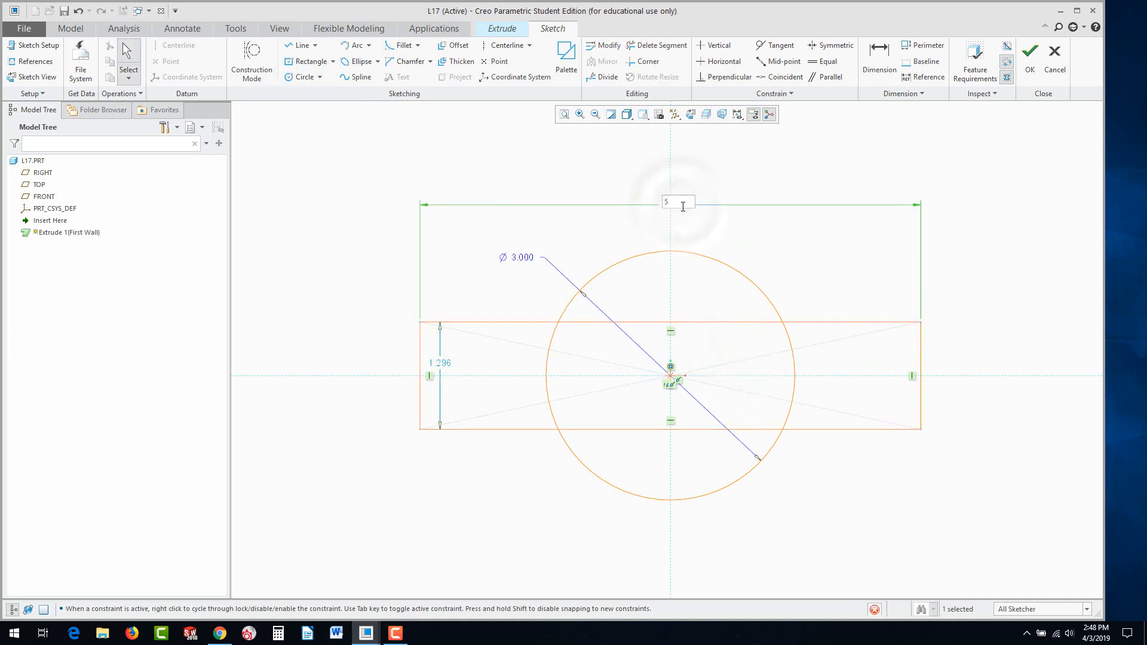
{"action": "key", "text": "Return"}
{"action": "left_click_drag", "start_coordinate": [485, 368], "coordinate": [430, 371]}
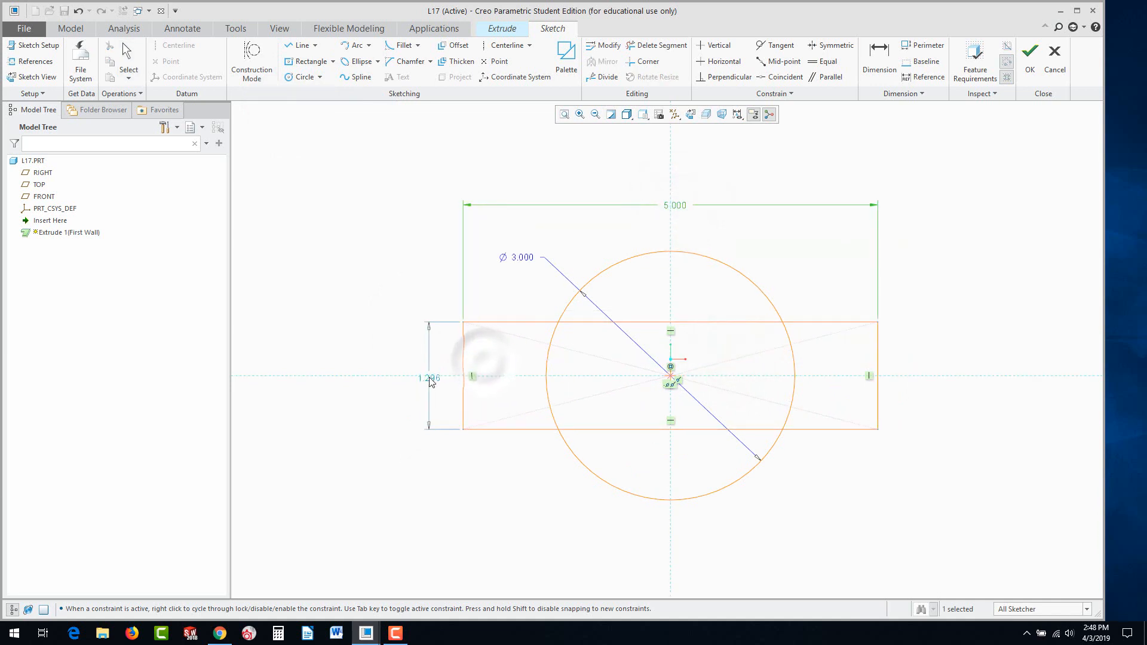
{"action": "double_click", "coordinate": [431, 374]}
{"action": "type", "text": "1.5"}
{"action": "key", "text": "Return"}
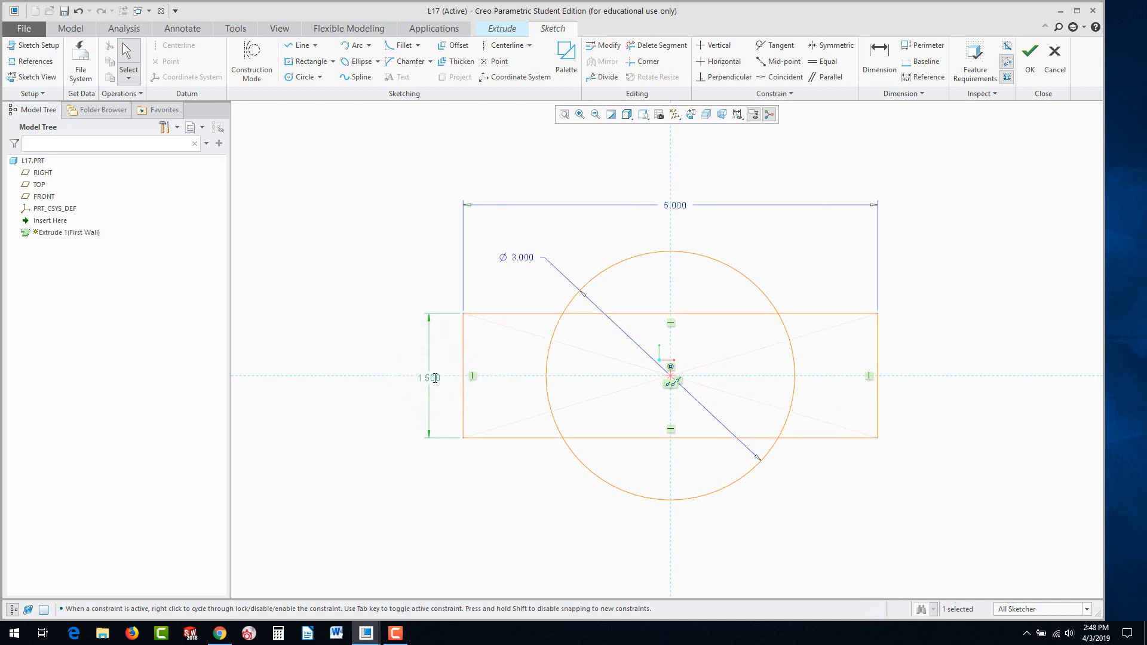
{"action": "left_click", "coordinate": [964, 399]}
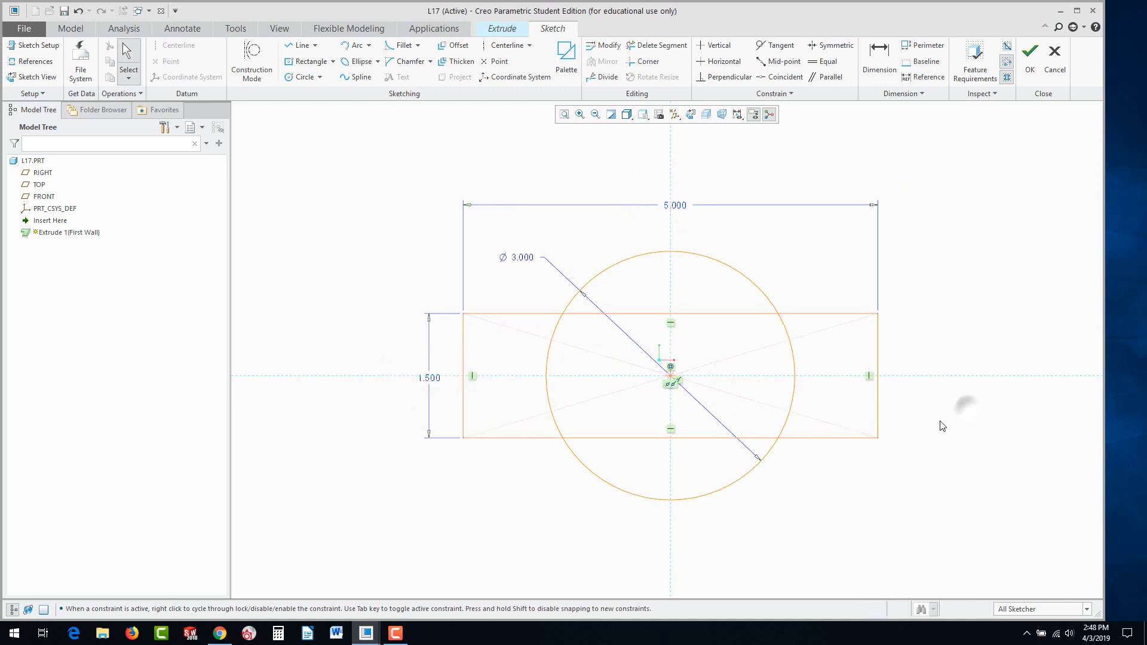
Make the rectangle's right edge construction geometry and trim the line and arc segments where circle and rectangle overlap, leaving one open outline.
{"action": "left_click", "coordinate": [878, 345]}
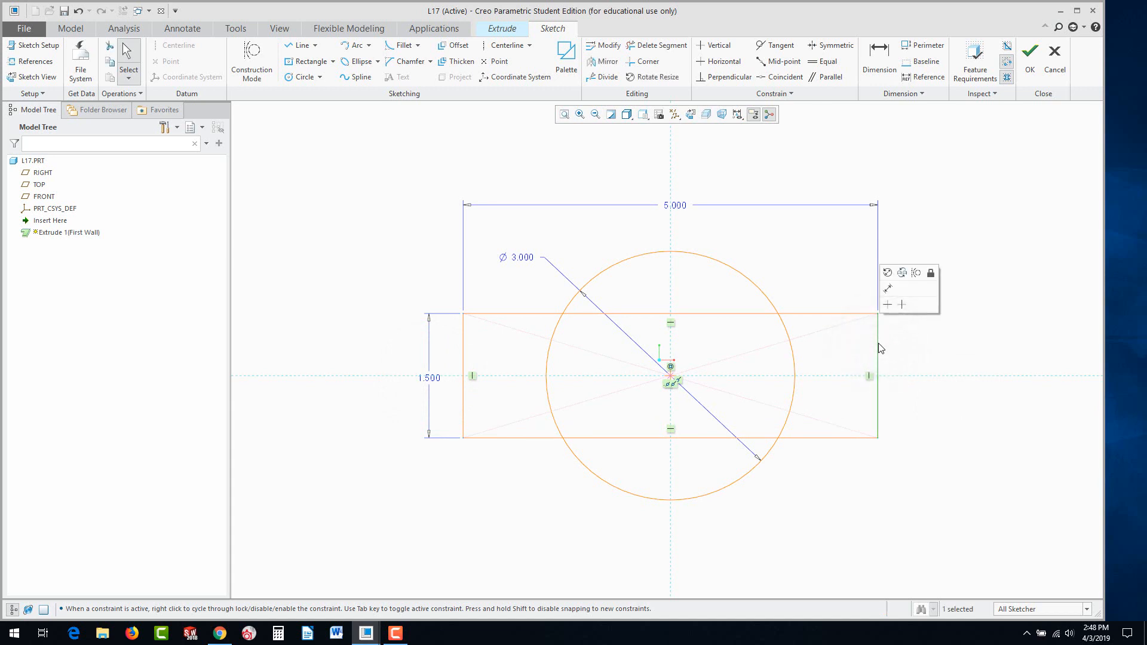
{"action": "left_click", "coordinate": [916, 274]}
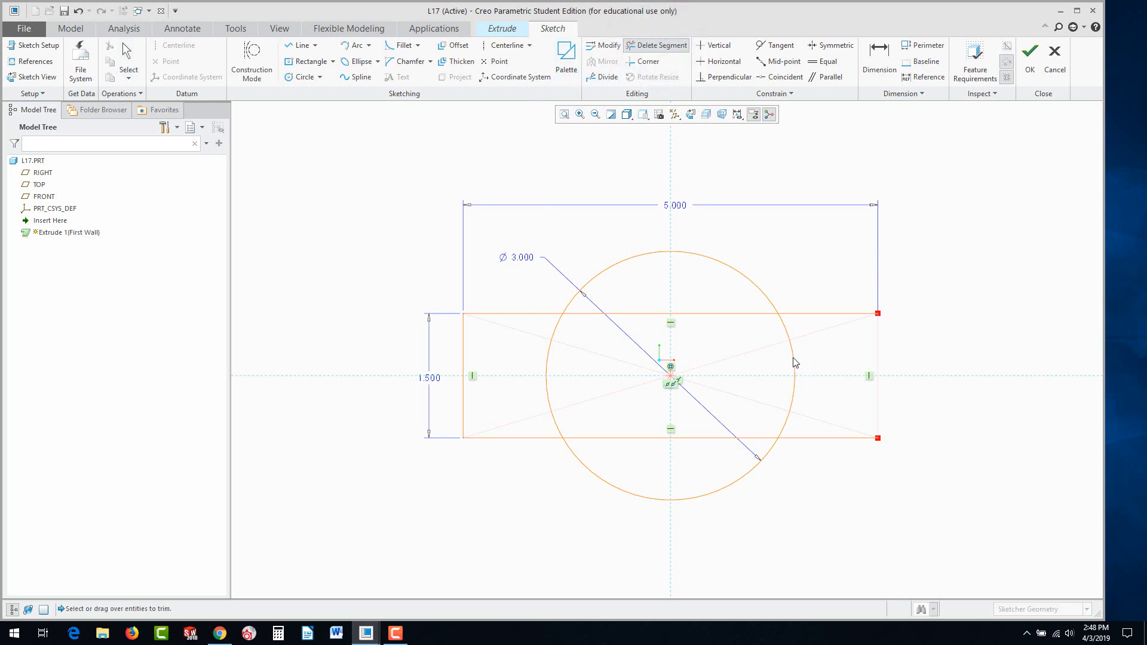
{"action": "mouse_move", "coordinate": [805, 357]}
{"action": "left_mouse_down"}
{"action": "mouse_move", "coordinate": [775, 317]}
{"action": "mouse_move", "coordinate": [641, 317]}
{"action": "mouse_move", "coordinate": [603, 330]}
{"action": "mouse_move", "coordinate": [589, 359]}
{"action": "left_mouse_up"}
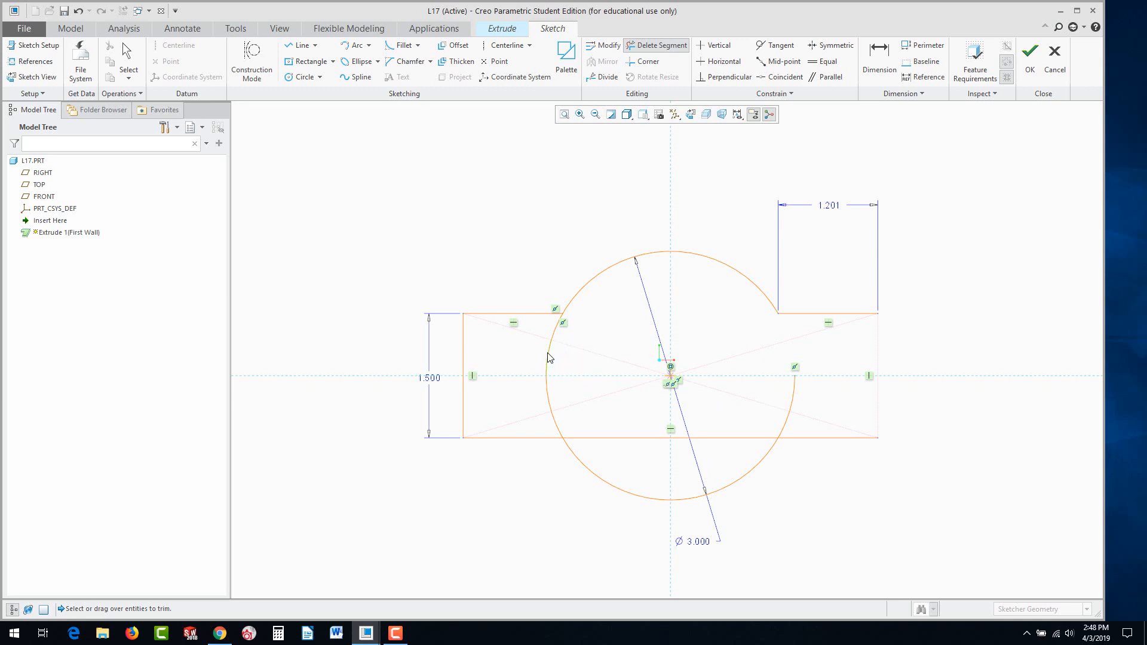
{"action": "left_click", "coordinate": [558, 332]}
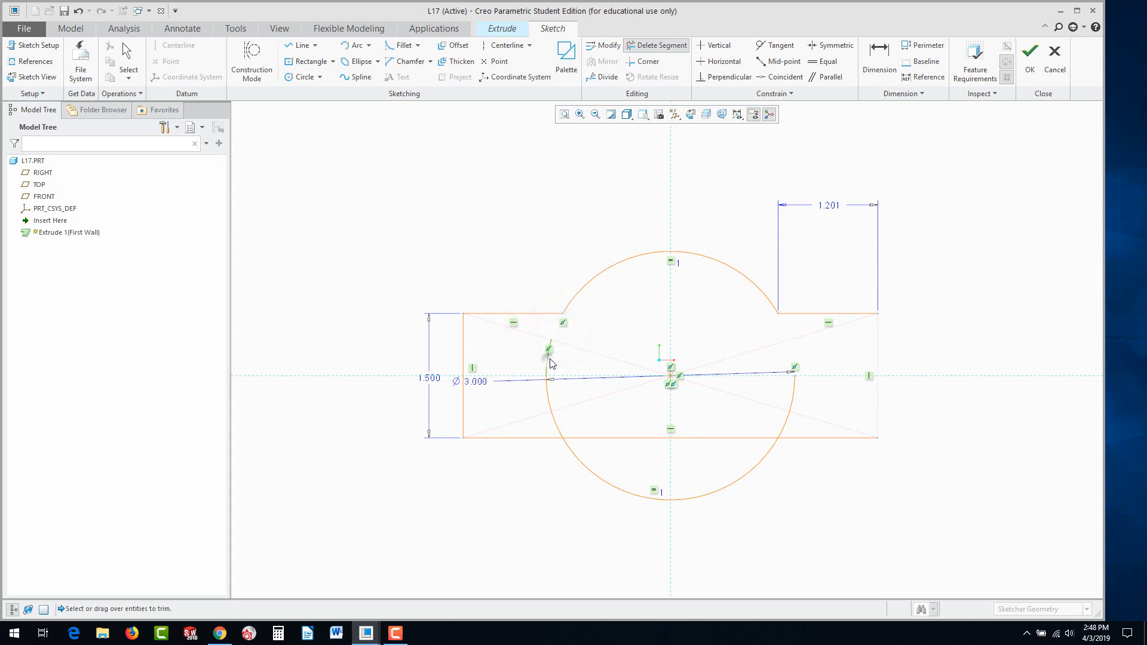
{"action": "left_click", "coordinate": [546, 356]}
{"action": "left_click", "coordinate": [549, 397]}
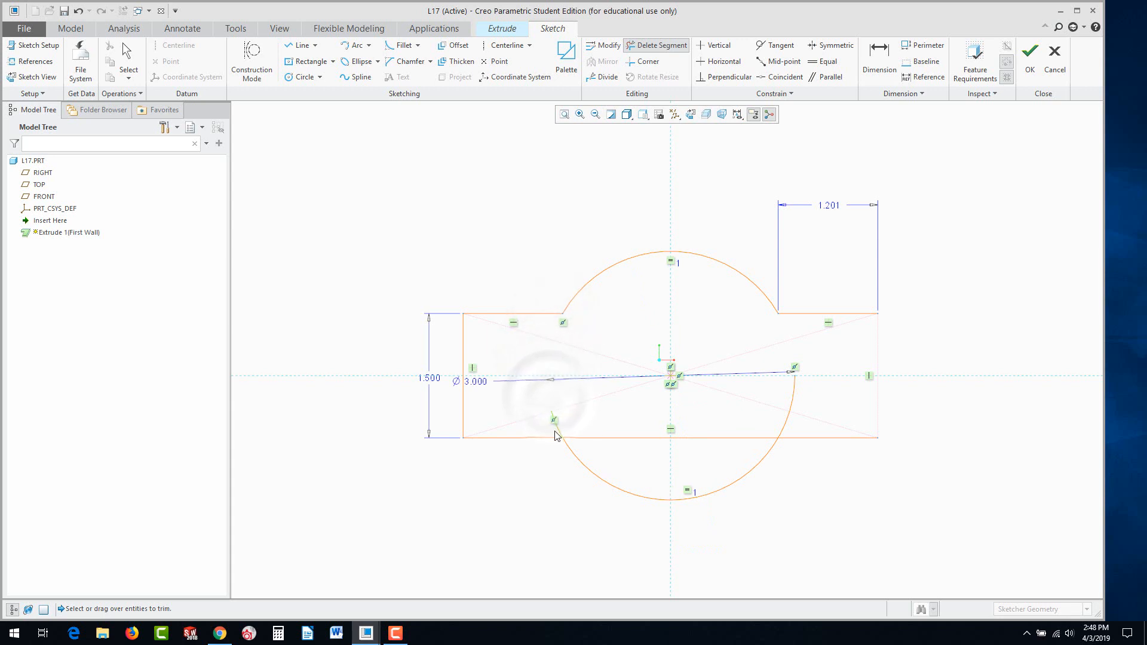
{"action": "left_click", "coordinate": [557, 428]}
{"action": "left_click", "coordinate": [614, 438]}
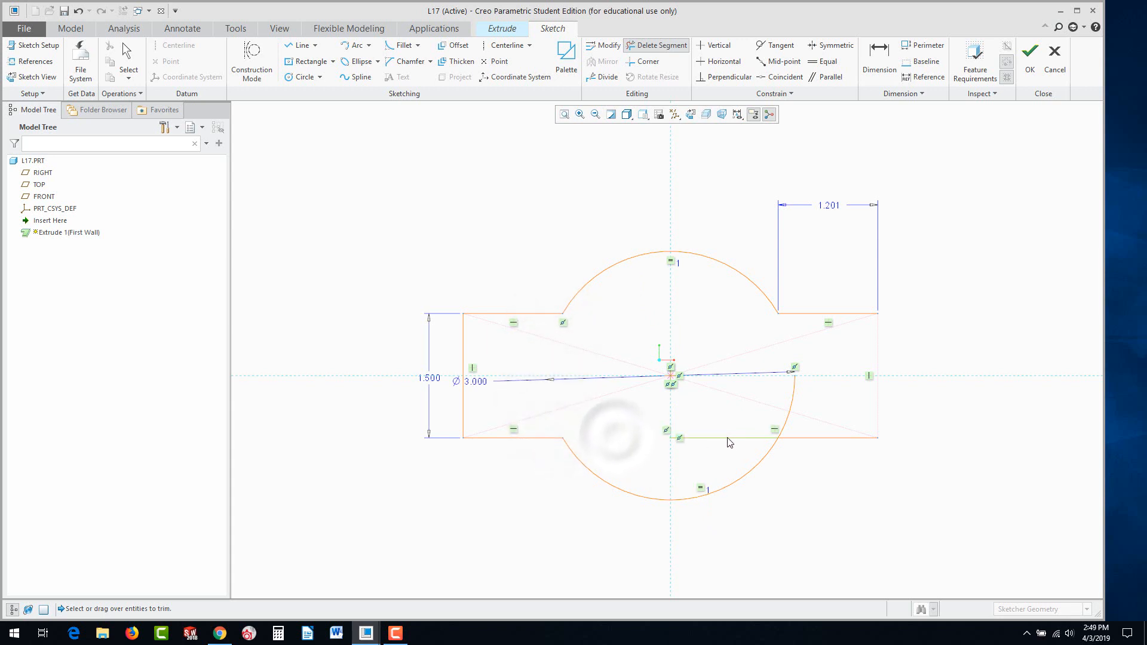
{"action": "left_click", "coordinate": [726, 438]}
{"action": "left_click", "coordinate": [794, 404]}
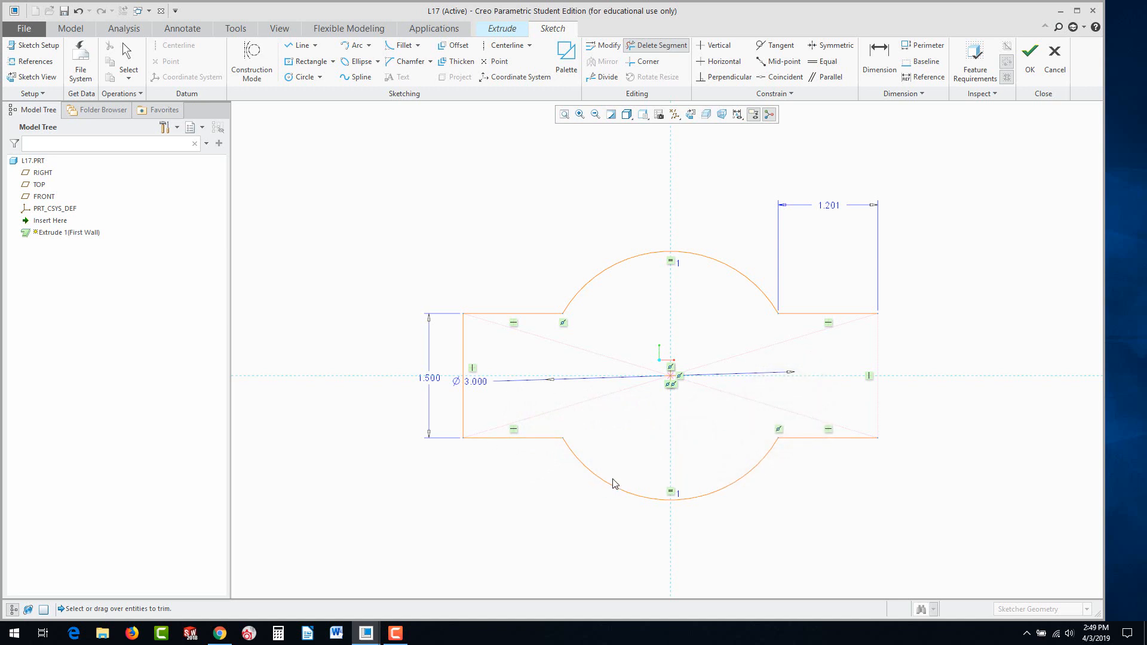
{"action": "middle_click", "coordinate": [573, 491]}
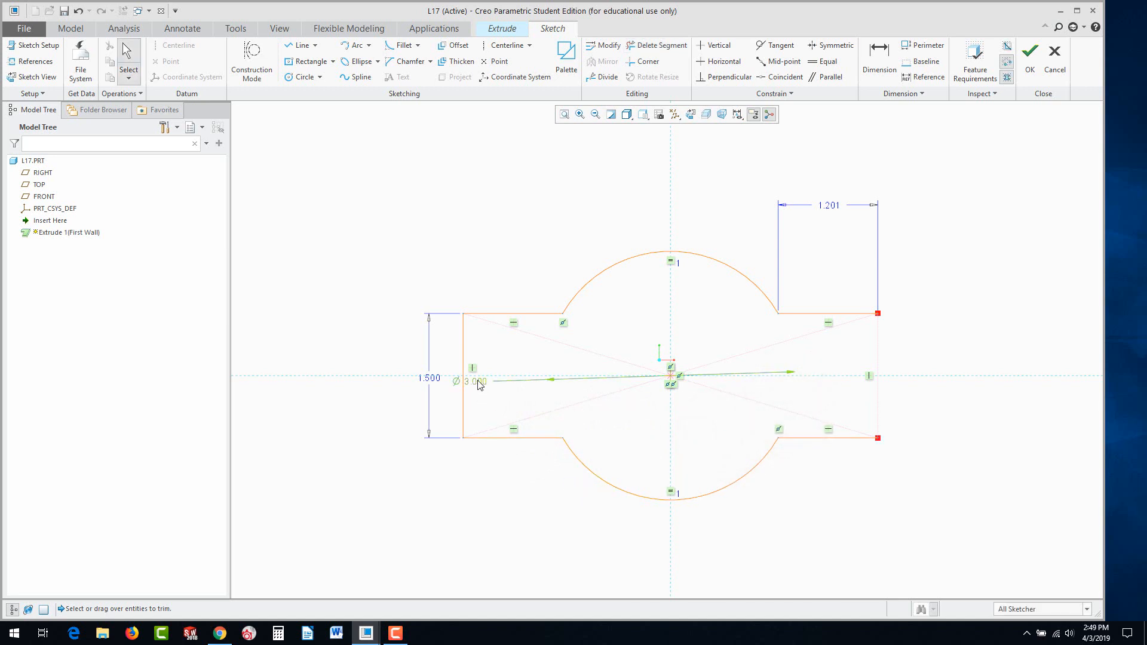
{"action": "left_click_drag", "start_coordinate": [477, 384], "coordinate": [529, 209]}
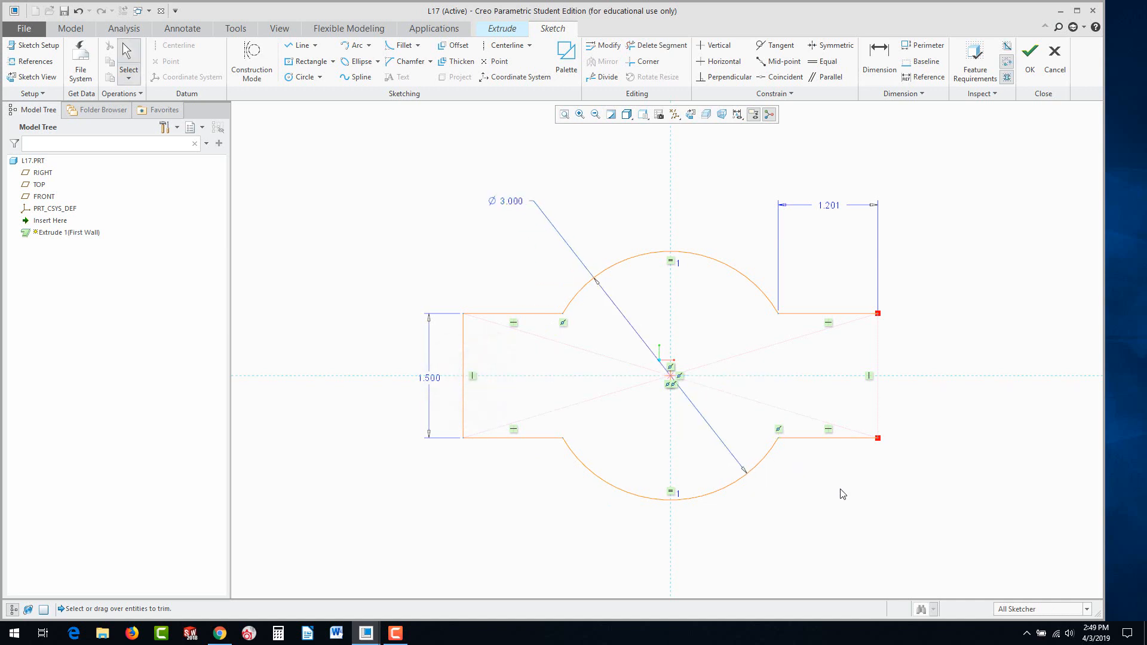
Finish the sketch and extrude it as the first wall, symmetric about the sketch plane with a depth of 2.
{"action": "left_click", "coordinate": [1030, 67]}
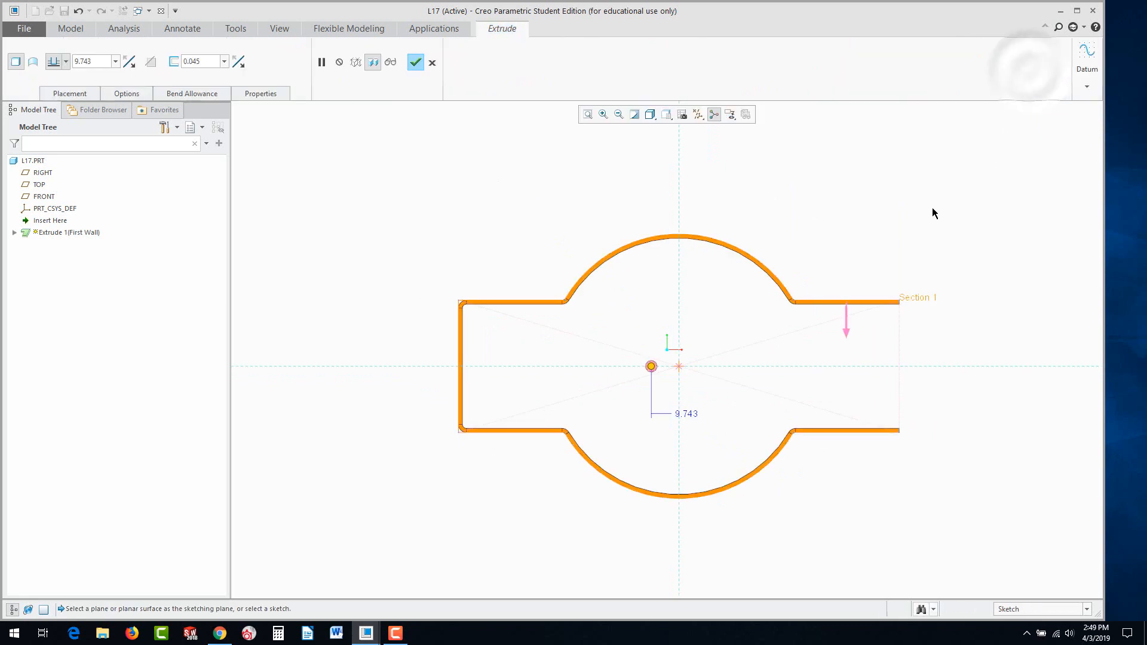
{"action": "left_click", "coordinate": [66, 61]}
{"action": "left_click", "coordinate": [53, 87]}
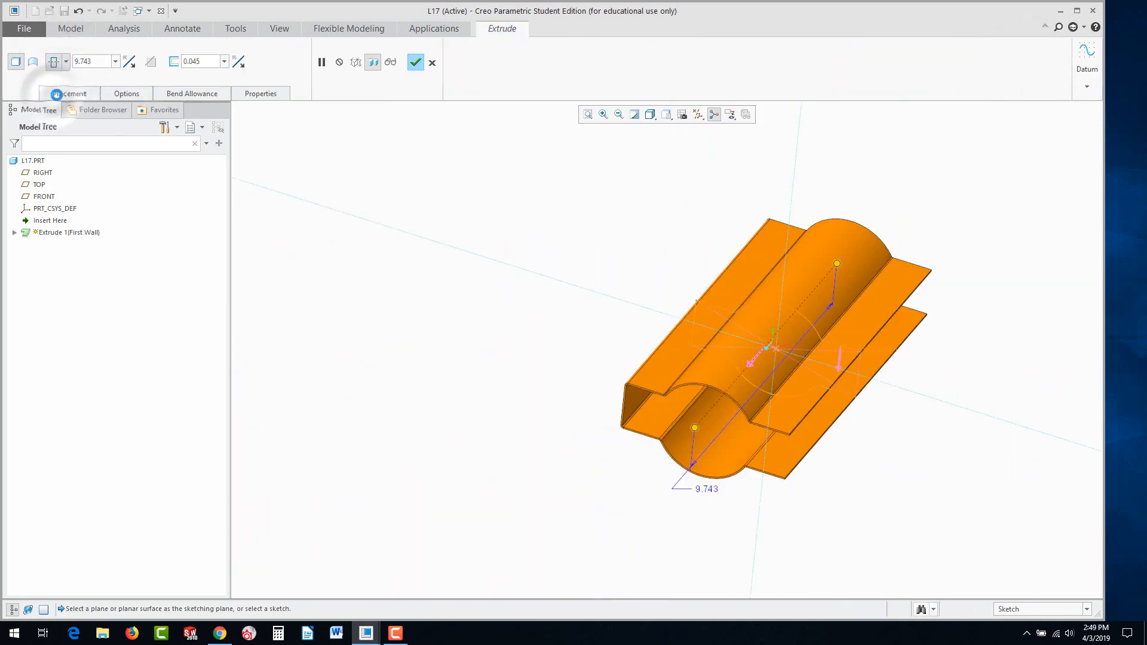
{"action": "type", "text": "2"}
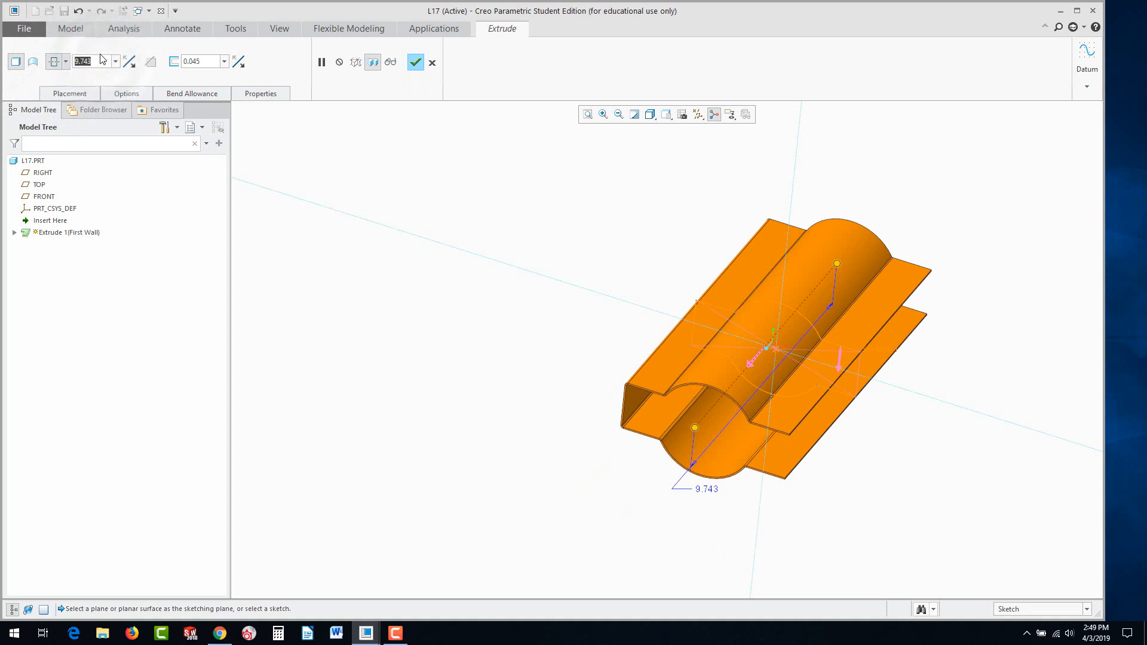
{"action": "key", "text": "Return"}
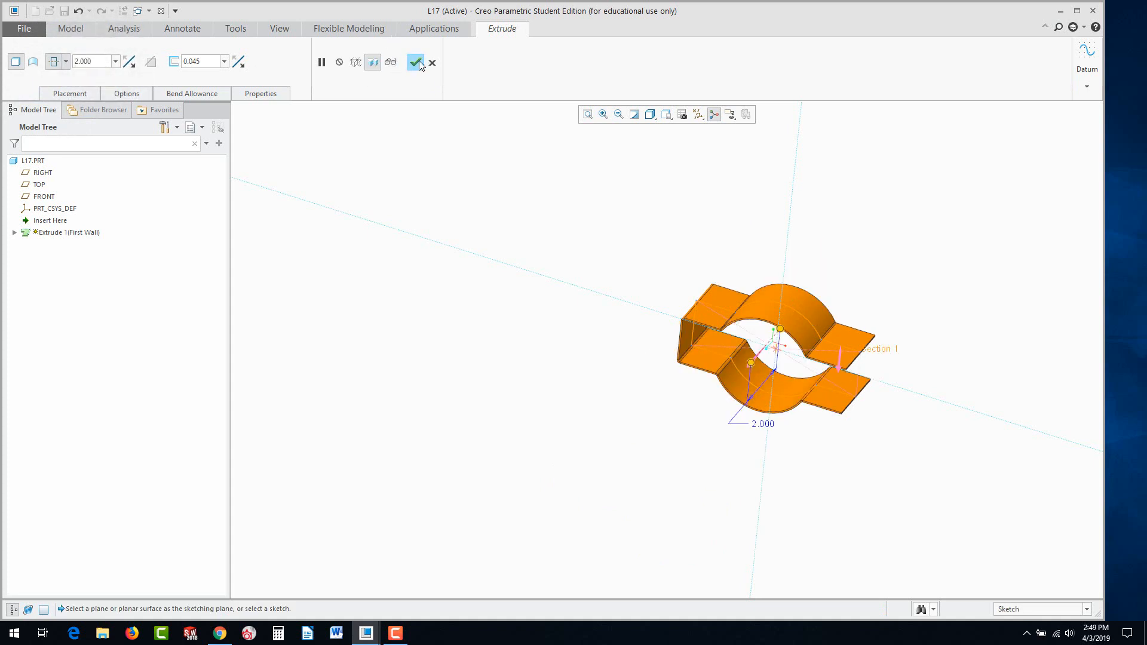
{"action": "left_click", "coordinate": [415, 62]}
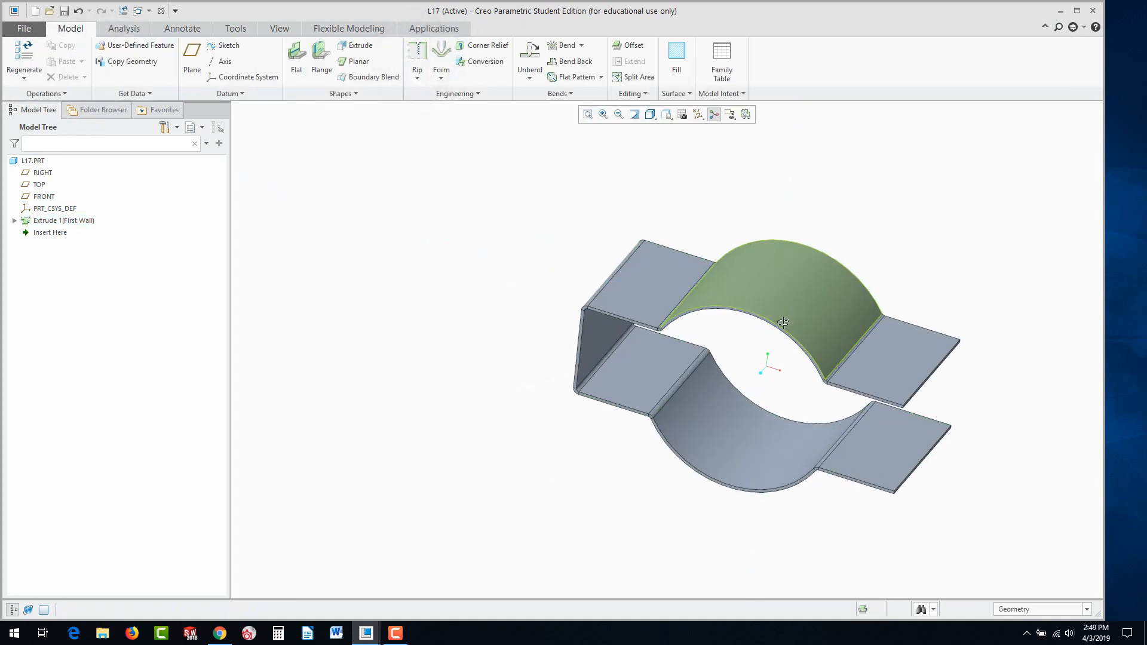
{"action": "middle_click_drag", "start_coordinate": [783, 323], "coordinate": [765, 280]}
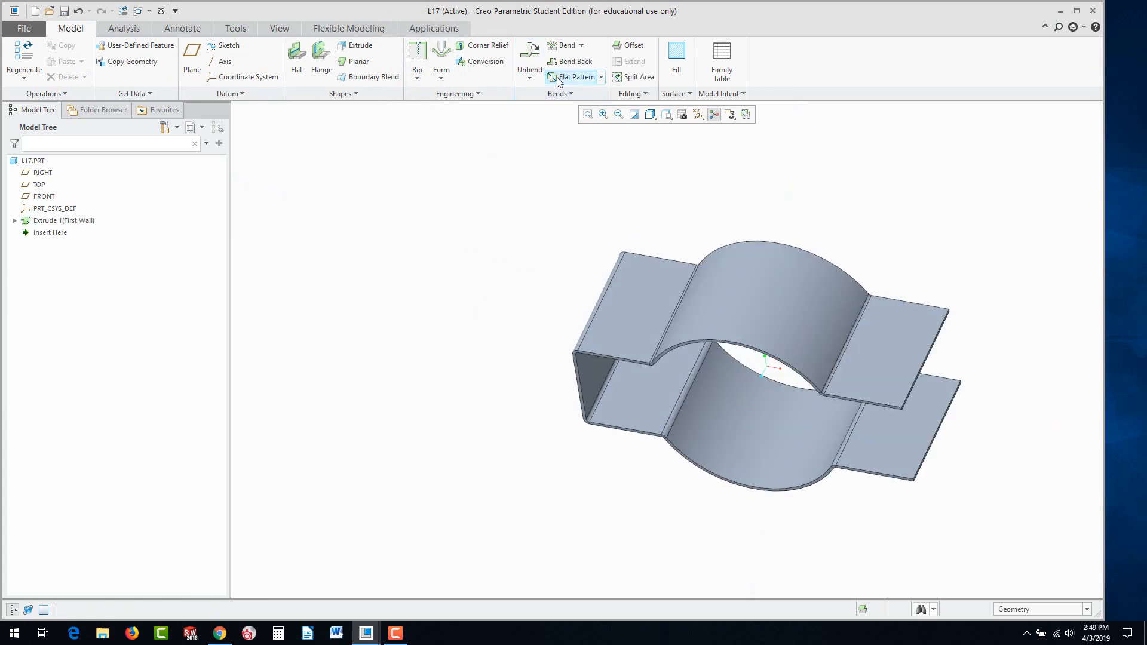
{"action": "left_click", "coordinate": [532, 52]}
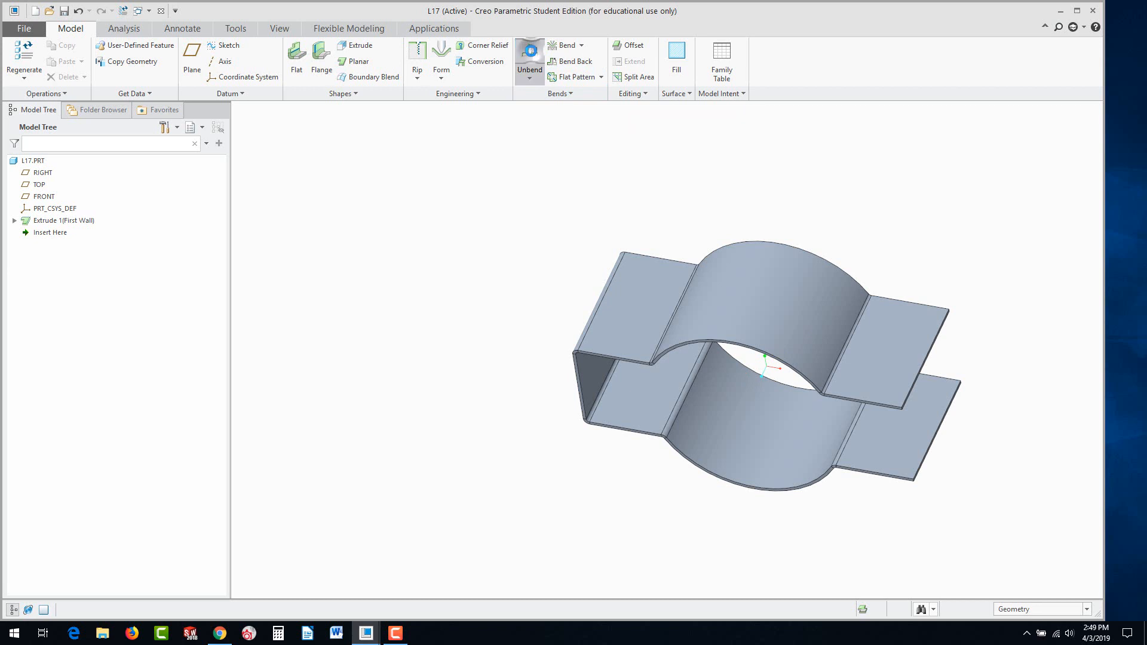
{"action": "middle_click_drag", "start_coordinate": [636, 307], "coordinate": [614, 257]}
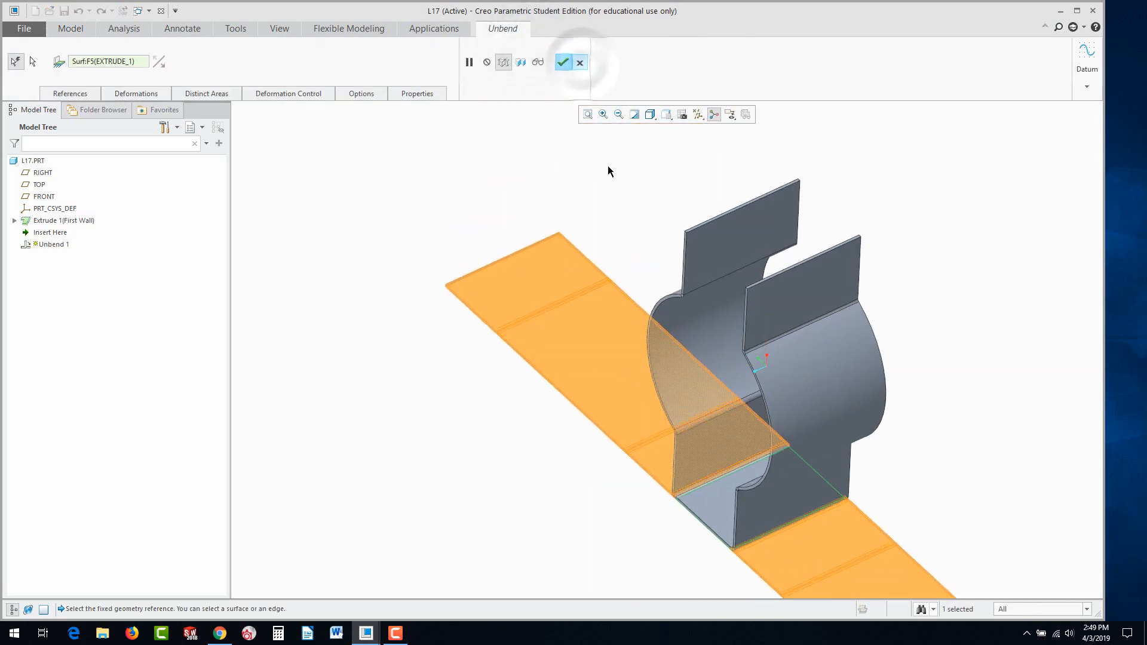
{"action": "left_click", "coordinate": [579, 63]}
Start an extrude sketch on the upper open-end flange and draw a diagonal construction line between its opposite corners.
{"action": "middle_click_drag", "start_coordinate": [573, 256], "coordinate": [847, 373]}
{"action": "scroll", "coordinate": [847, 373], "scroll_direction": "up", "scroll_amount": 2}
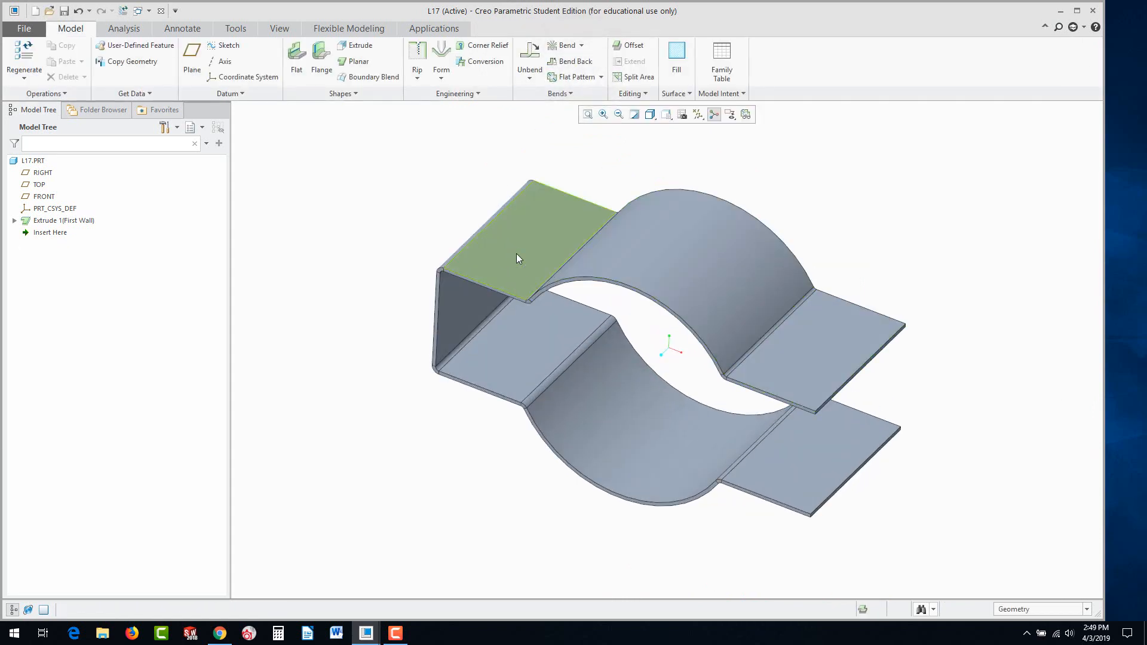
{"action": "left_click", "coordinate": [822, 346]}
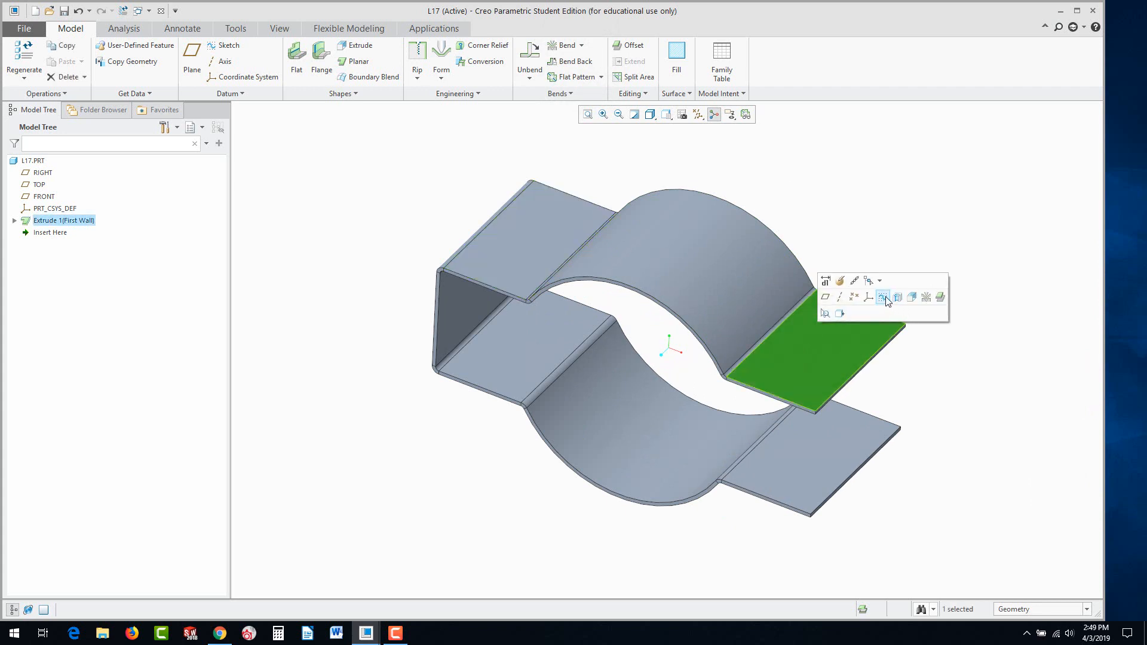
{"action": "left_click", "coordinate": [912, 301]}
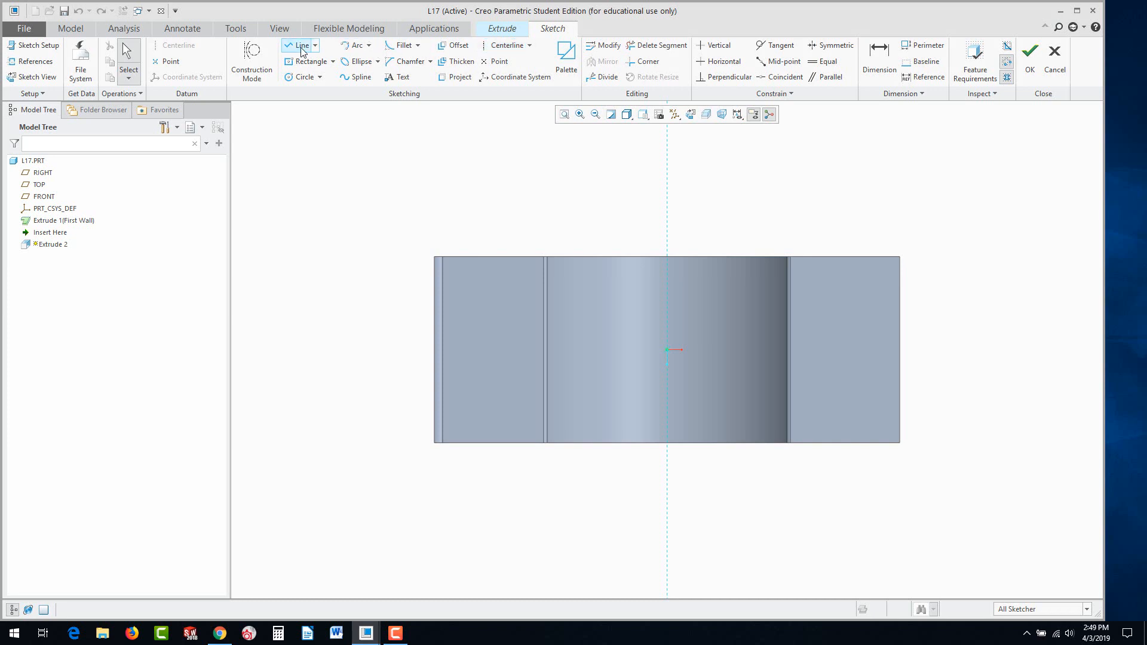
{"action": "left_click", "coordinate": [251, 59]}
{"action": "left_click", "coordinate": [301, 46]}
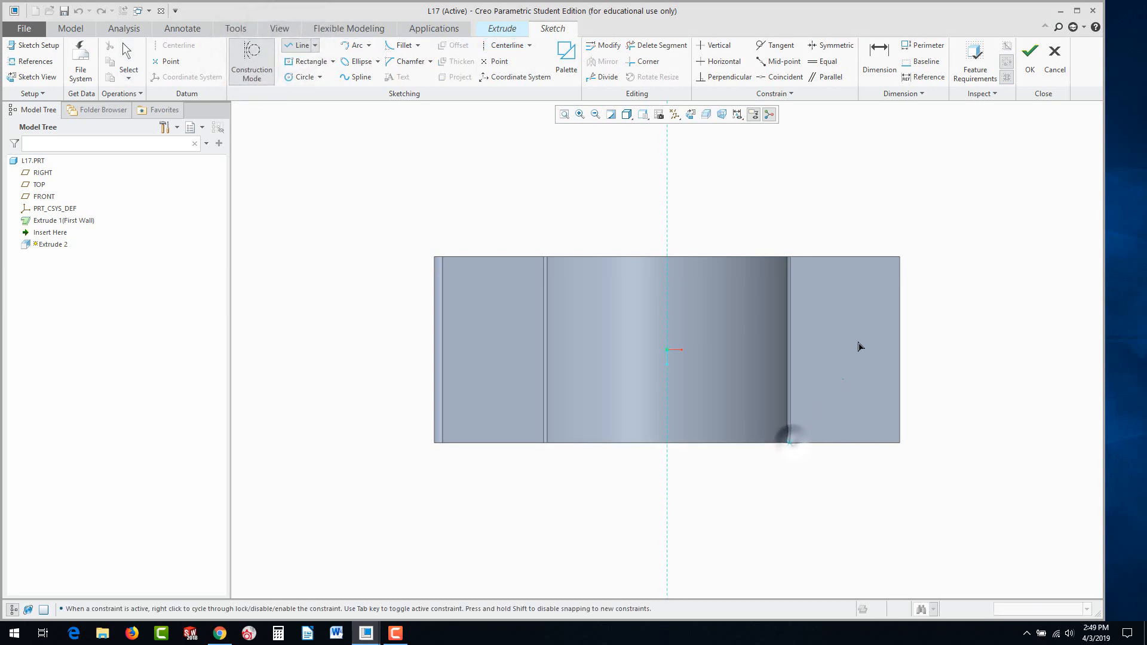
{"action": "left_click", "coordinate": [900, 257]}
{"action": "middle_click", "coordinate": [844, 351]}
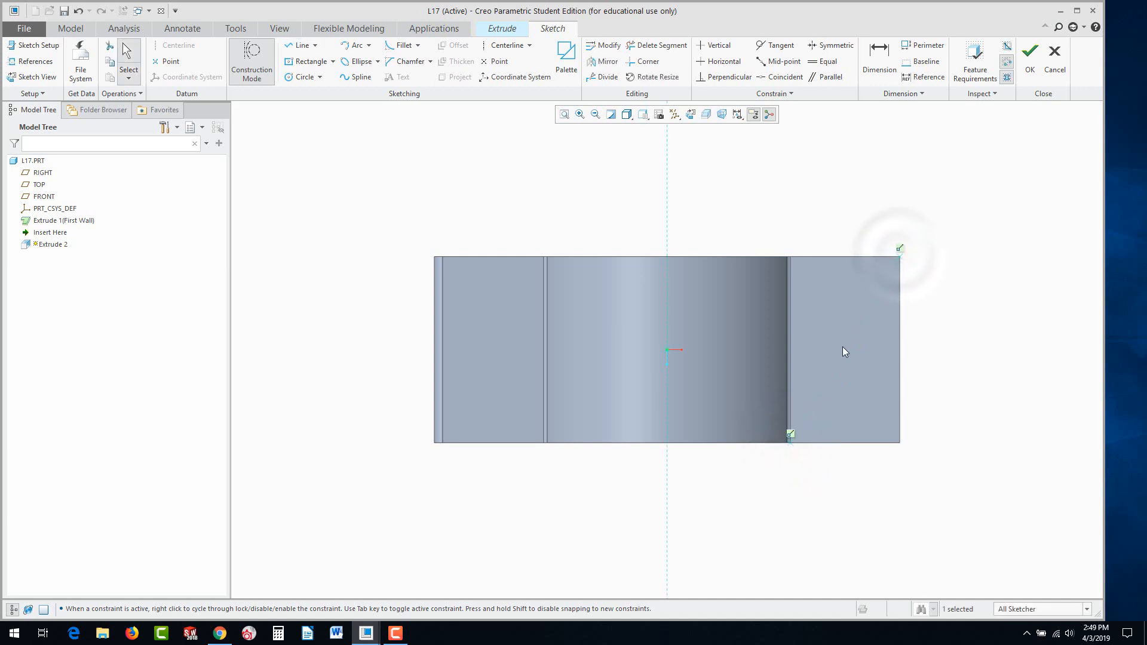
Draw a solid circle centred on the midpoint of the construction diagonal and set its diameter to 0.5.
{"action": "left_click", "coordinate": [252, 60]}
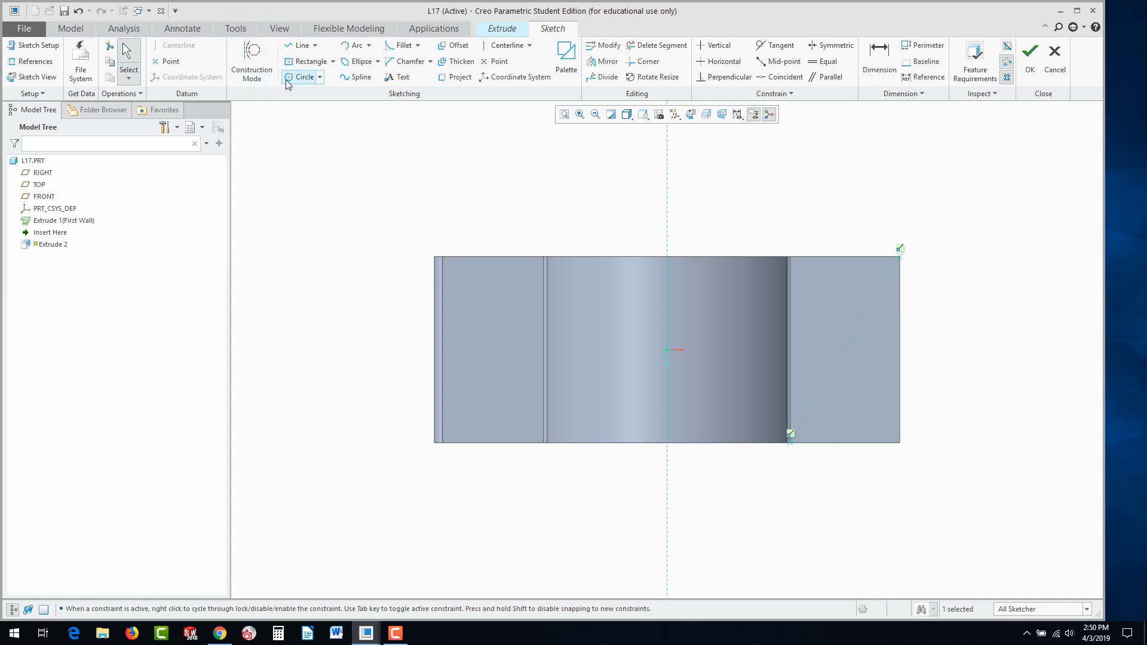
{"action": "left_click", "coordinate": [292, 77]}
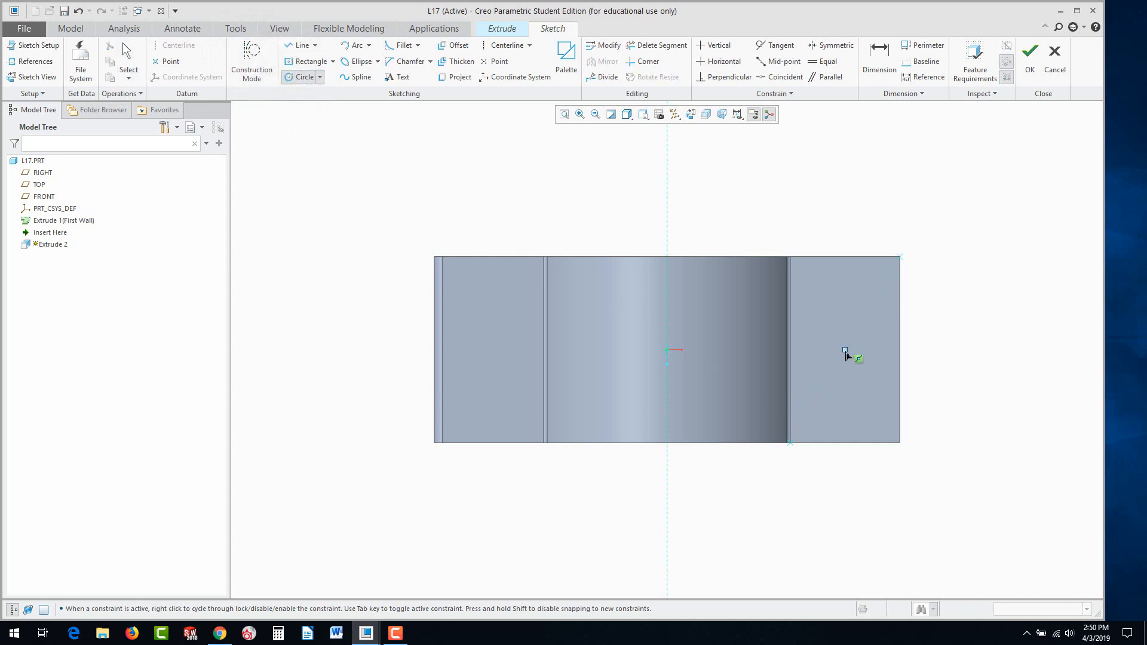
{"action": "left_click", "coordinate": [863, 368]}
{"action": "middle_click", "coordinate": [866, 394]}
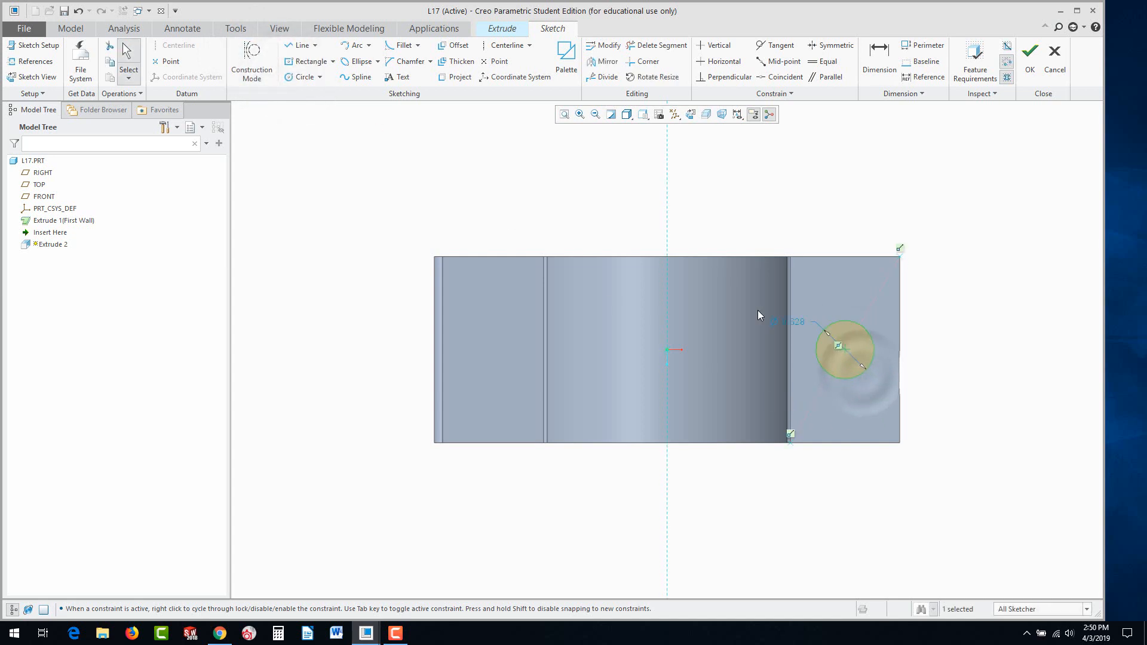
{"action": "double_click", "coordinate": [795, 324]}
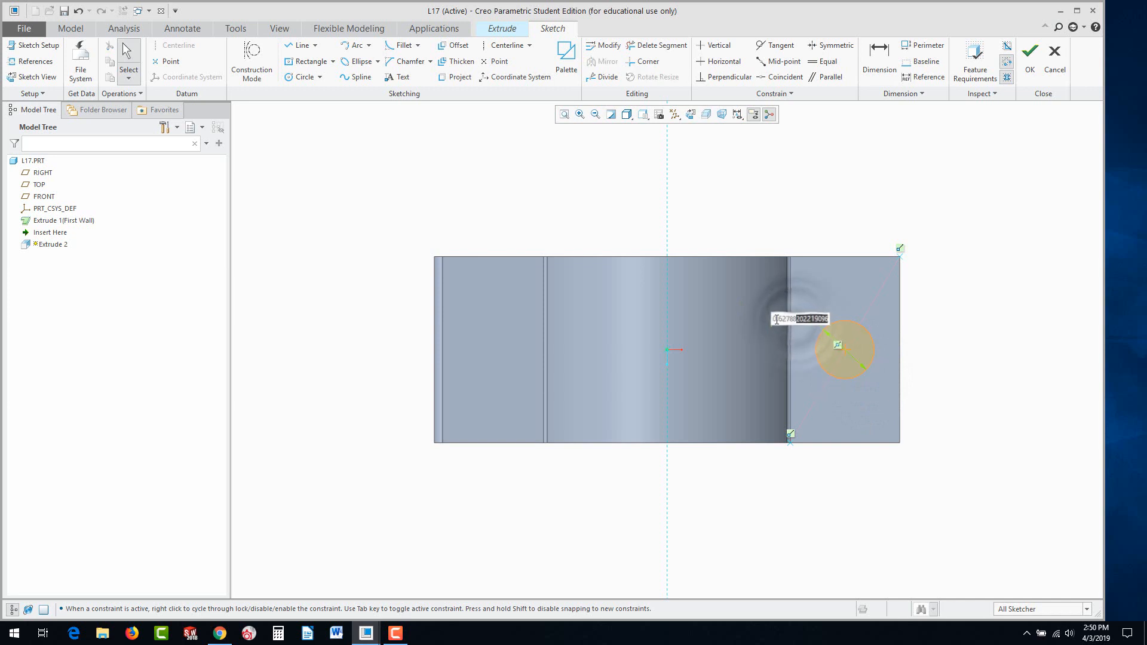
{"action": "type", "text": ".5"}
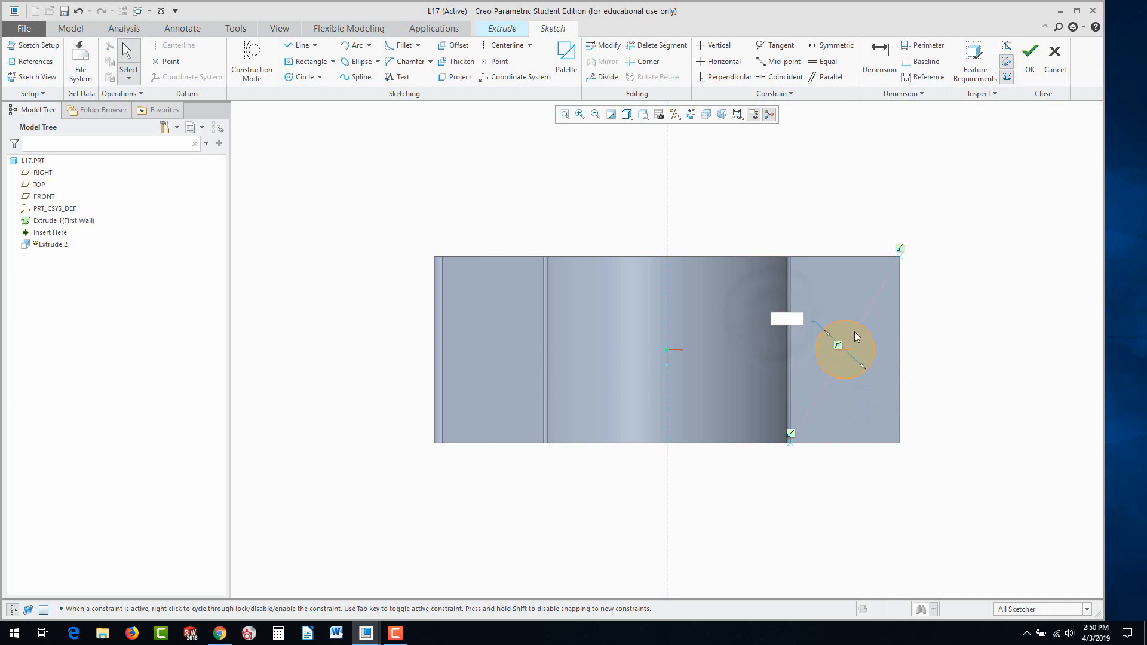
Finish the sketch and complete the extrude as a through-all cut that passes through both open-end flanges.
{"action": "key", "text": "ctrl+d"}
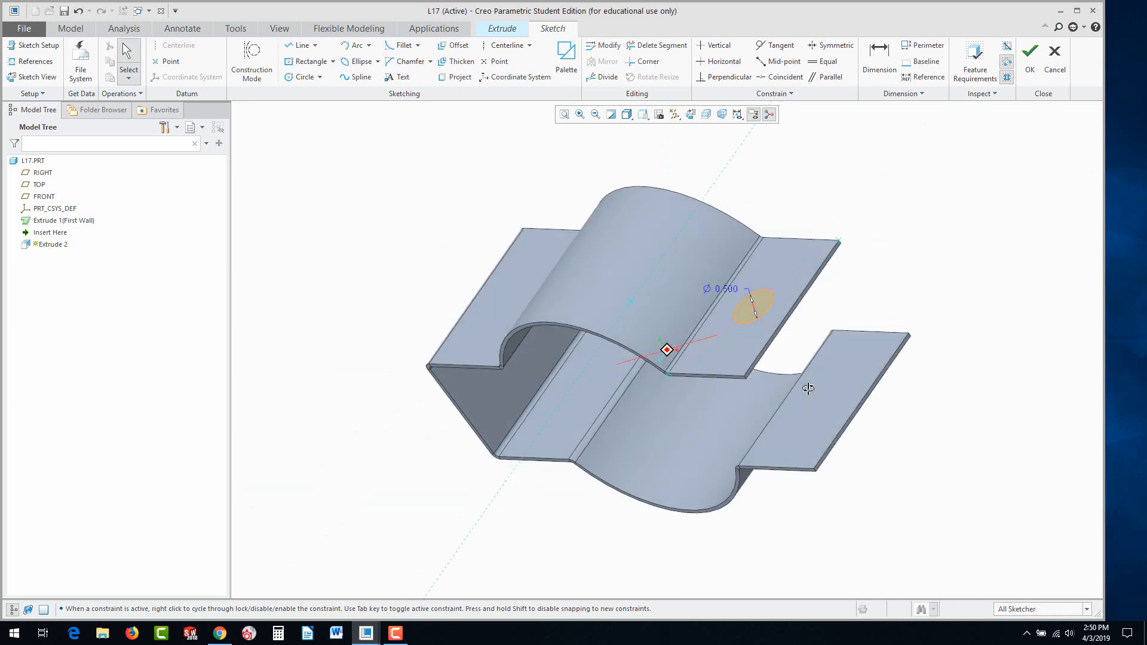
{"action": "left_click", "coordinate": [1028, 60]}
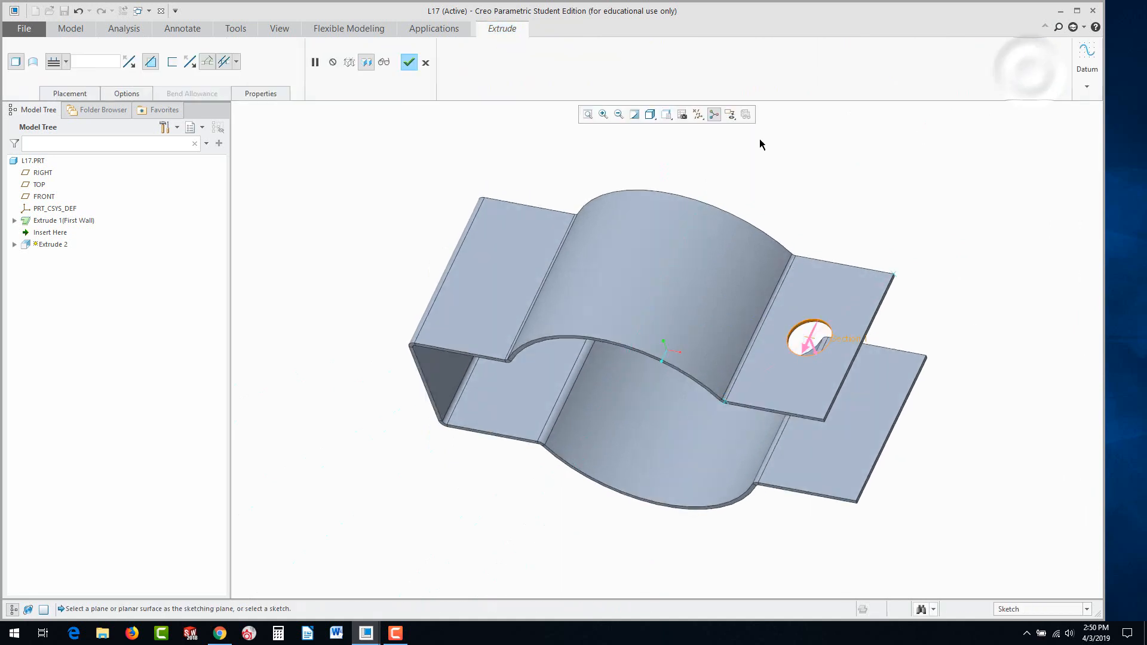
{"action": "left_click", "coordinate": [66, 62]}
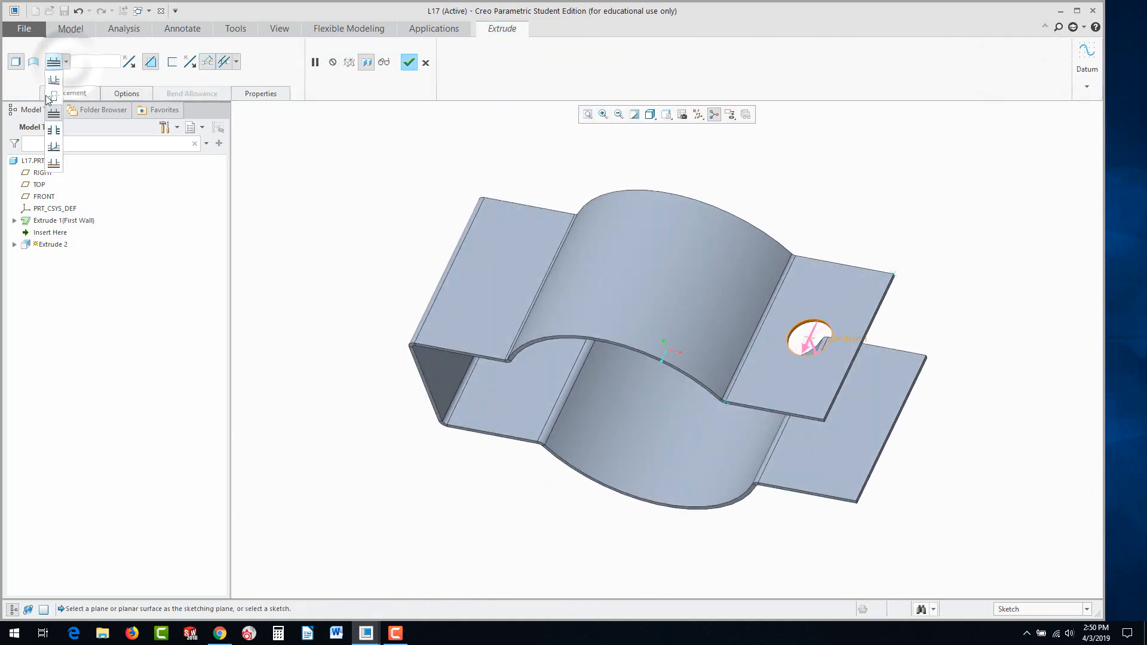
{"action": "left_click", "coordinate": [56, 131]}
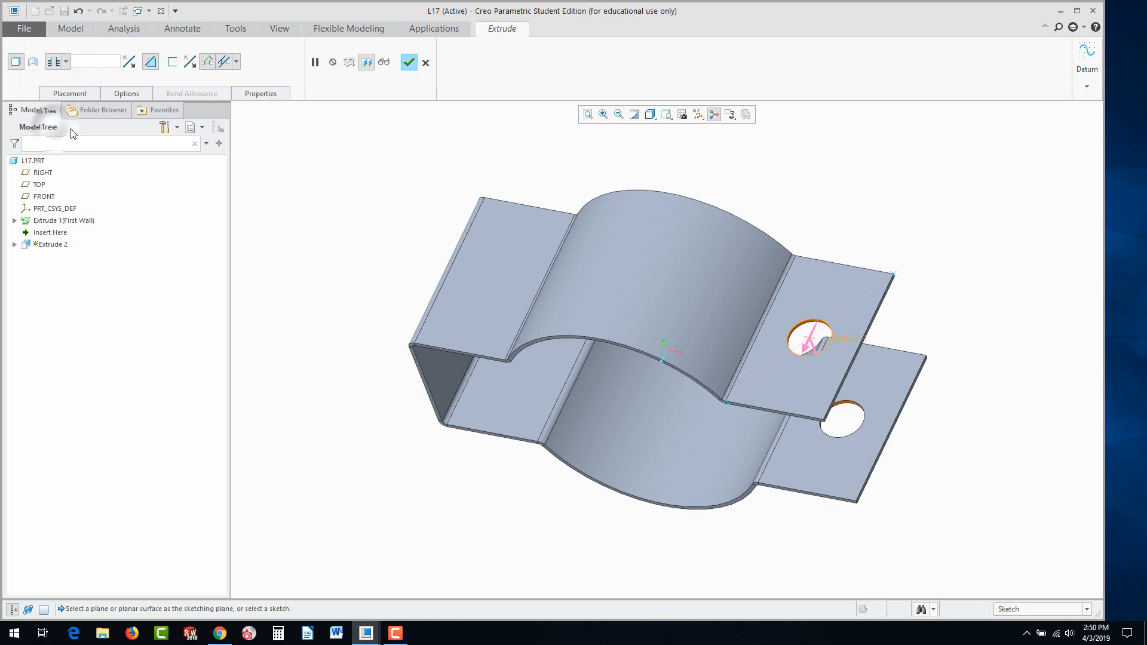
{"action": "left_click", "coordinate": [409, 62]}
Attach a flange to the side edge of the upper flat wall at the closed end and swing it upward to 300 degrees.
{"action": "middle_click_drag", "start_coordinate": [367, 242], "coordinate": [481, 227]}
{"action": "scroll", "coordinate": [247, 145], "scroll_direction": "up", "scroll_amount": 3}
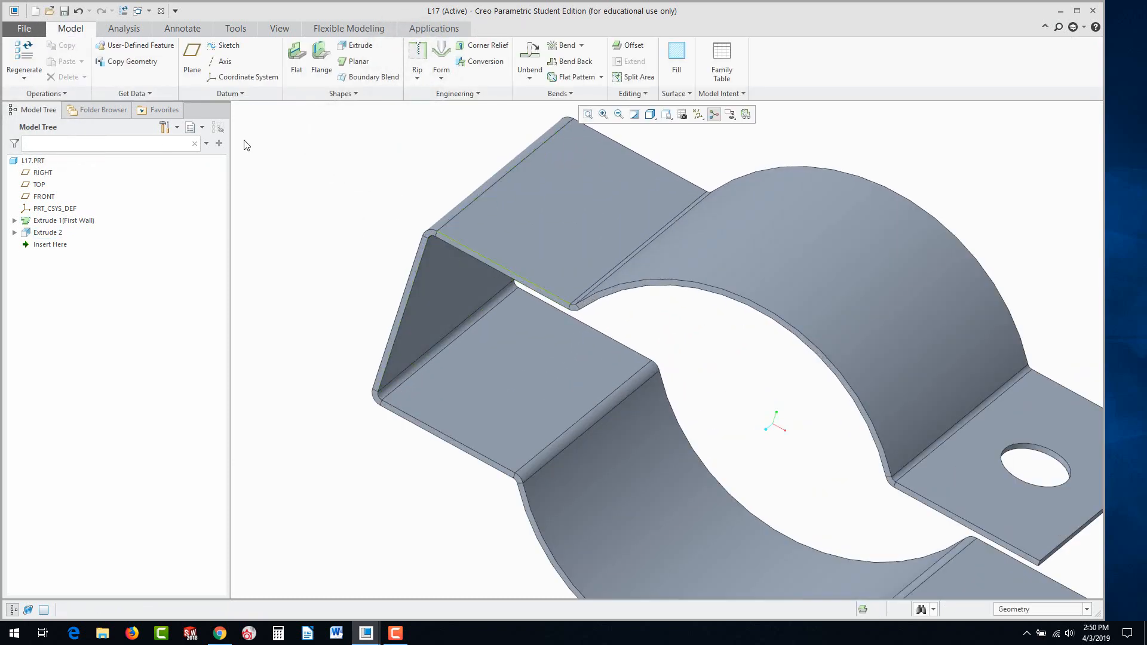
{"action": "left_click", "coordinate": [321, 61]}
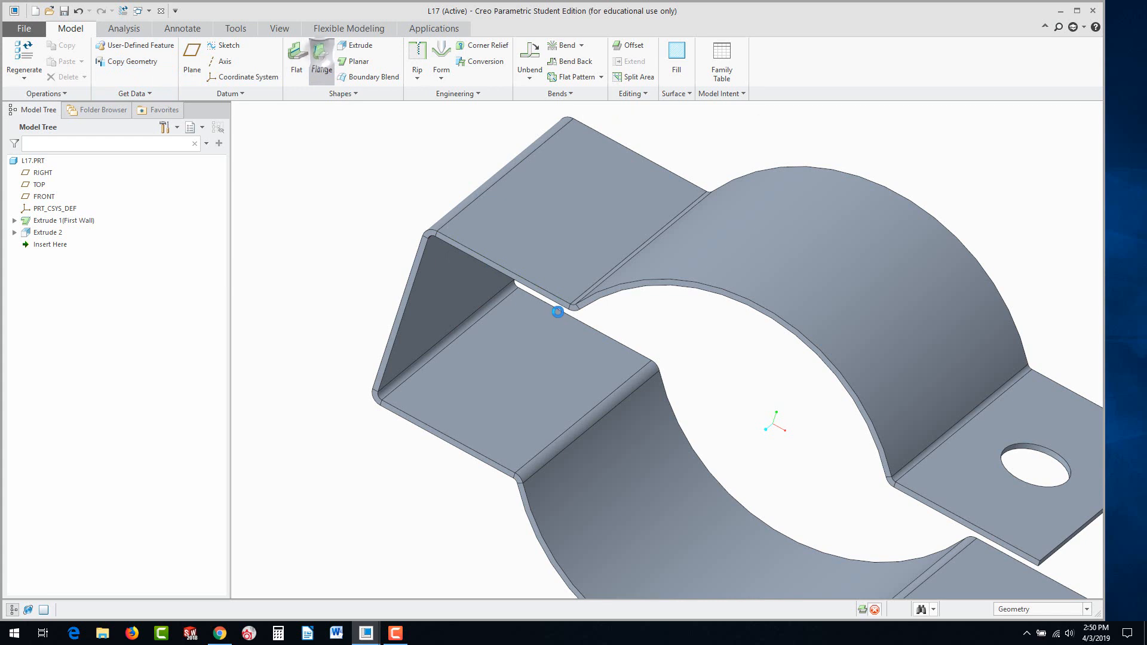
{"action": "left_click", "coordinate": [536, 286]}
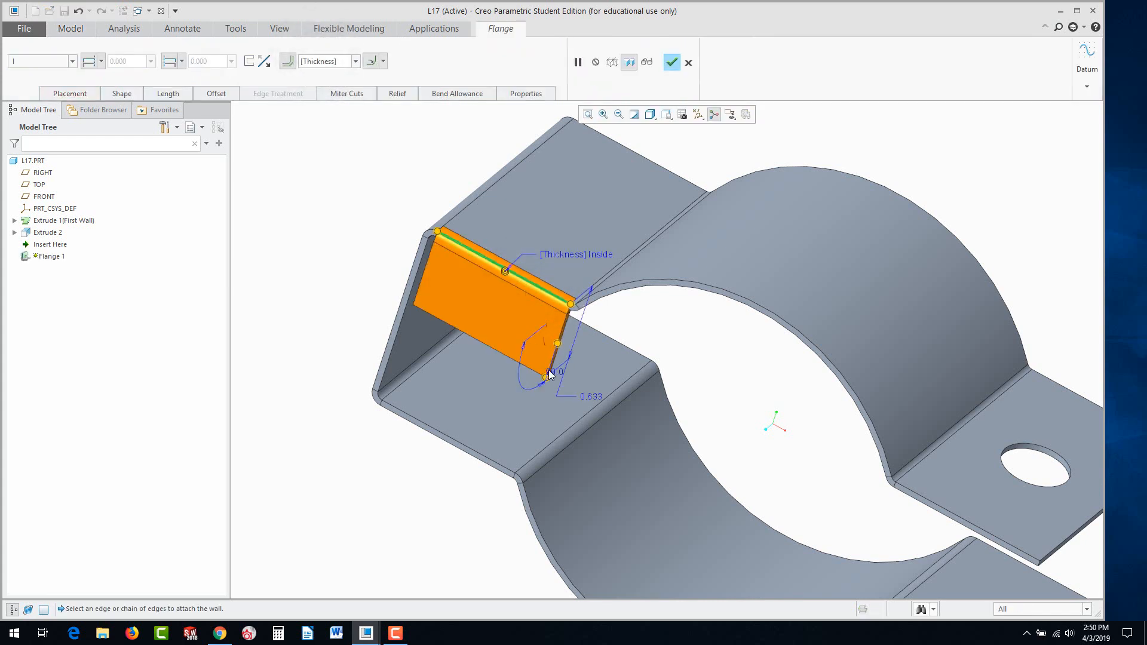
{"action": "left_click_drag", "start_coordinate": [559, 346], "coordinate": [572, 226]}
{"action": "mouse_move", "coordinate": [629, 332]}
{"action": "middle_mouse_down"}
{"action": "mouse_move", "coordinate": [588, 280]}
{"action": "mouse_move", "coordinate": [597, 311]}
{"action": "mouse_move", "coordinate": [629, 340]}
{"action": "mouse_move", "coordinate": [619, 348]}
{"action": "middle_mouse_up"}
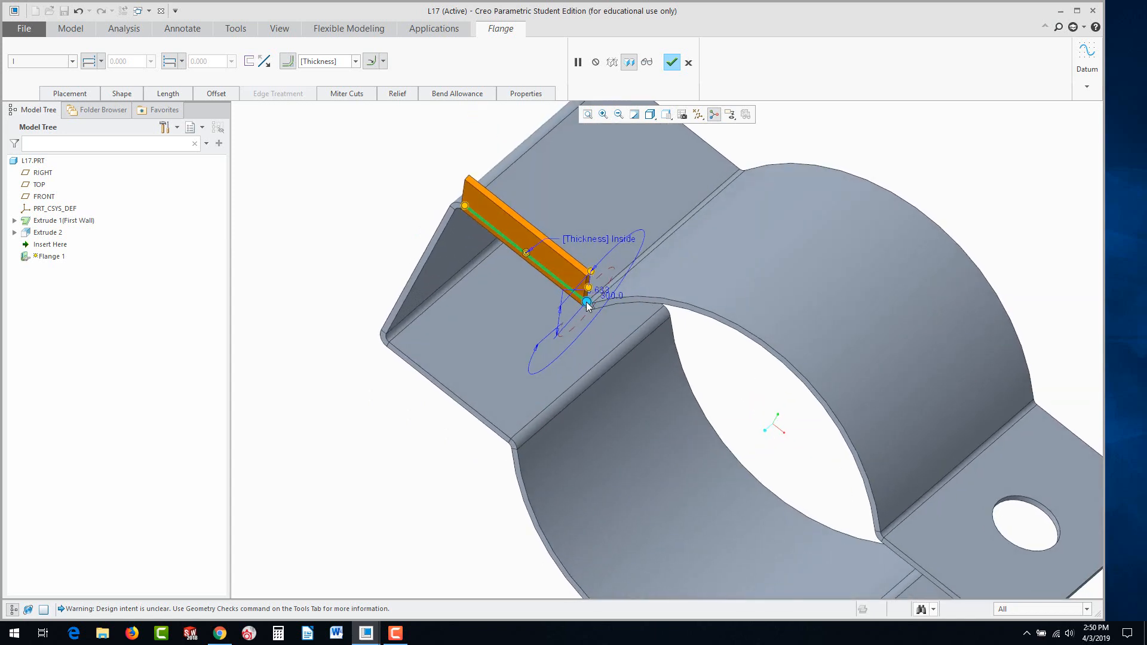
Pull in both ends of the flange, by 0.219 at the end near the arc and 0.25 at the other.
{"action": "left_click_drag", "start_coordinate": [585, 305], "coordinate": [561, 284]}
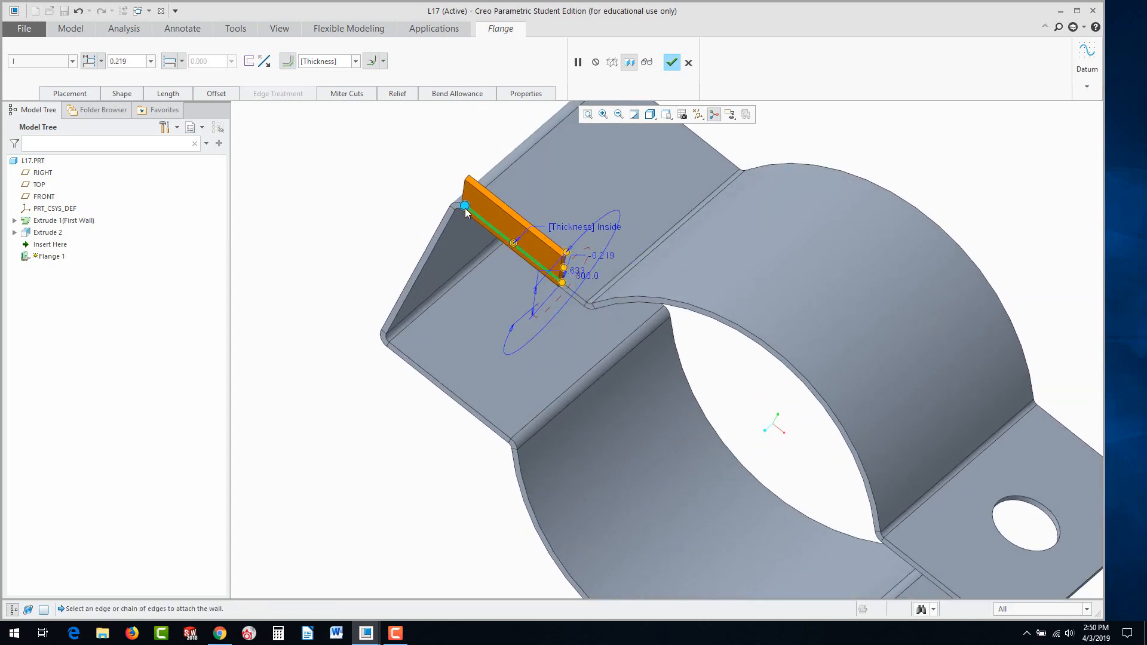
{"action": "left_click_drag", "start_coordinate": [484, 225], "coordinate": [490, 227]}
{"action": "middle_click_drag", "start_coordinate": [355, 379], "coordinate": [426, 354]}
{"action": "key", "text": "ctrl+d"}
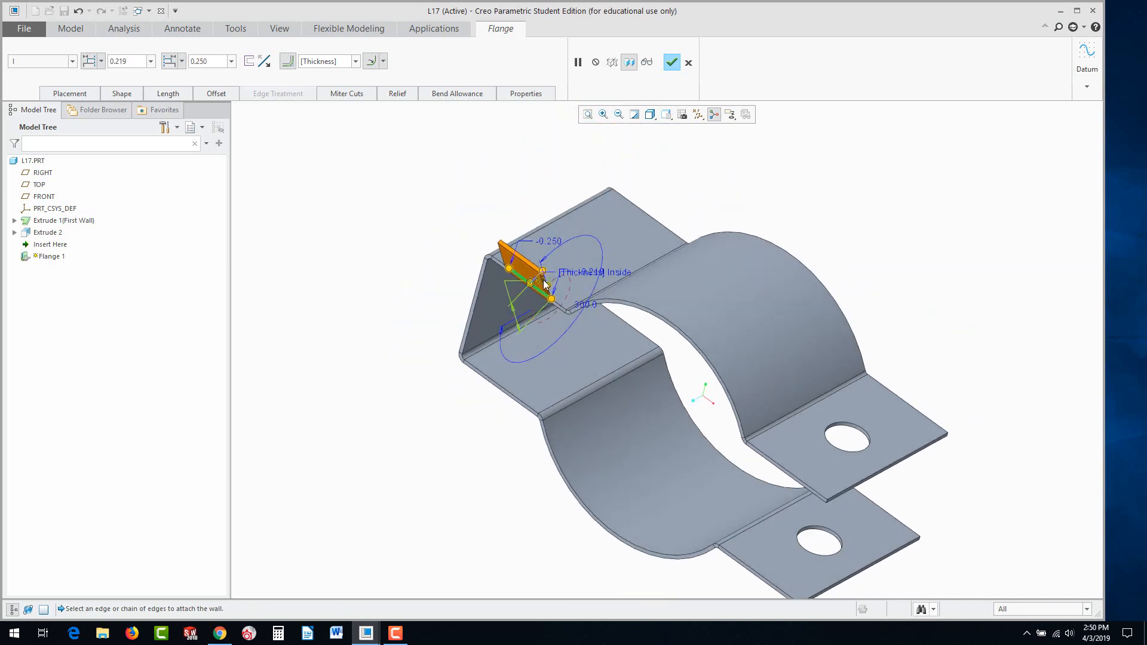
Set the flange's height to 1 and complete the feature.
{"action": "double_click", "coordinate": [539, 282]}
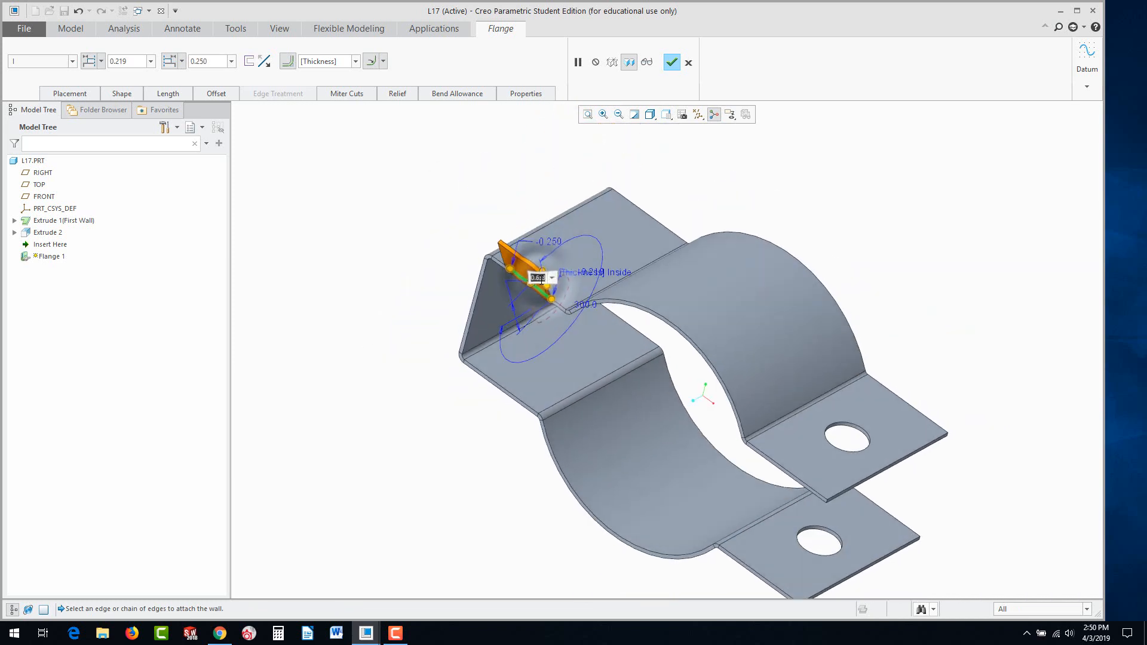
{"action": "type", "text": "1"}
{"action": "key", "text": "Return"}
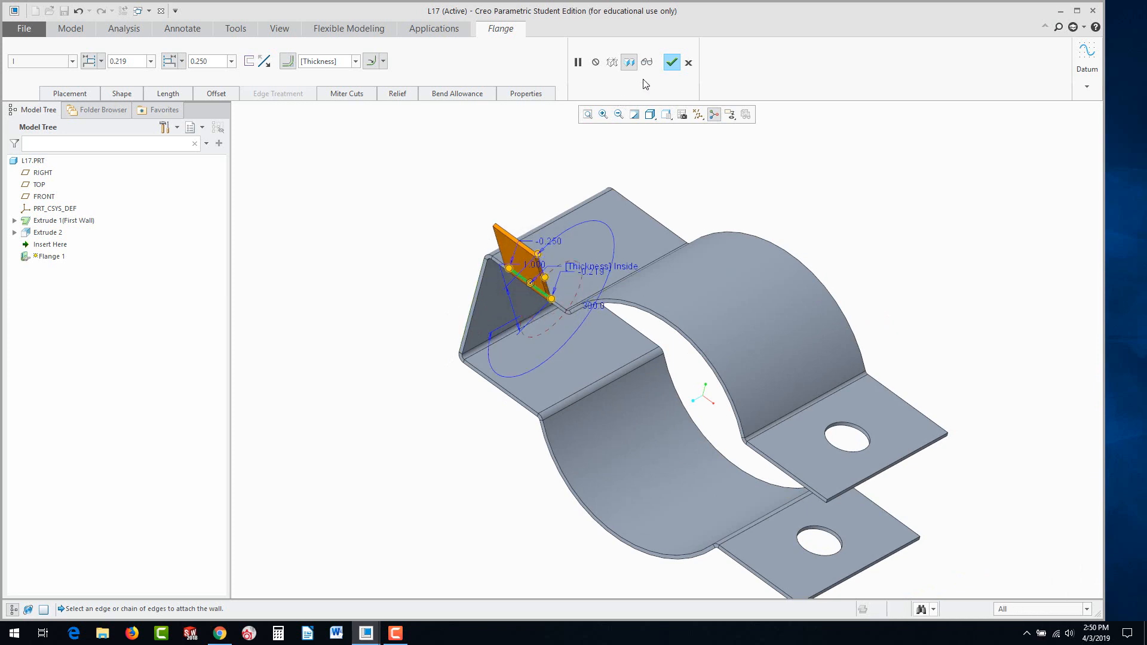
{"action": "left_click", "coordinate": [673, 63]}
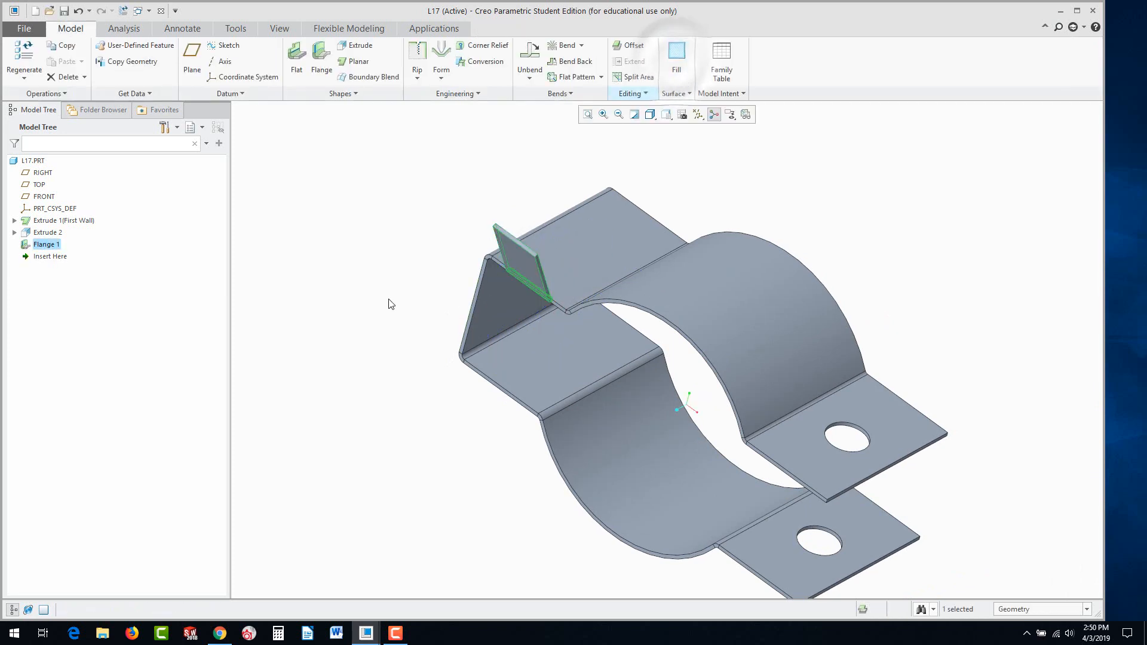
Redefine the flange on the upper closed-end wall and change its bend relief type.
{"action": "scroll", "coordinate": [556, 296], "scroll_direction": "down", "scroll_amount": 6}
{"action": "scroll", "coordinate": [502, 328], "scroll_direction": "up", "scroll_amount": 4}
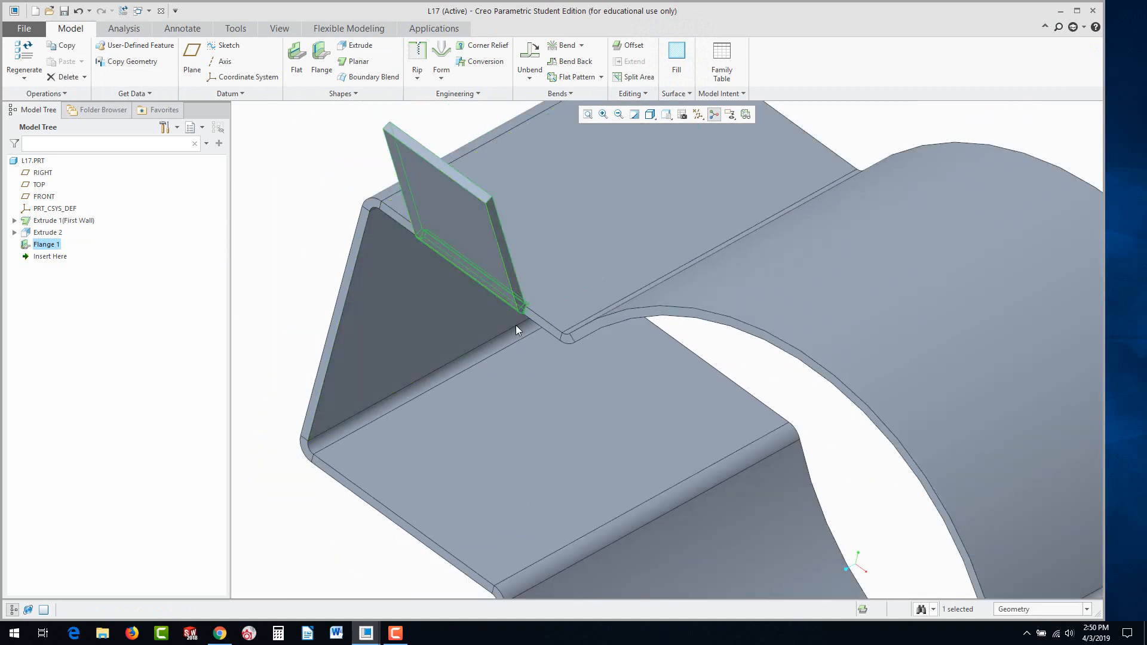
{"action": "scroll", "coordinate": [266, 179], "scroll_direction": "down", "scroll_amount": 2}
{"action": "left_click", "coordinate": [300, 211]}
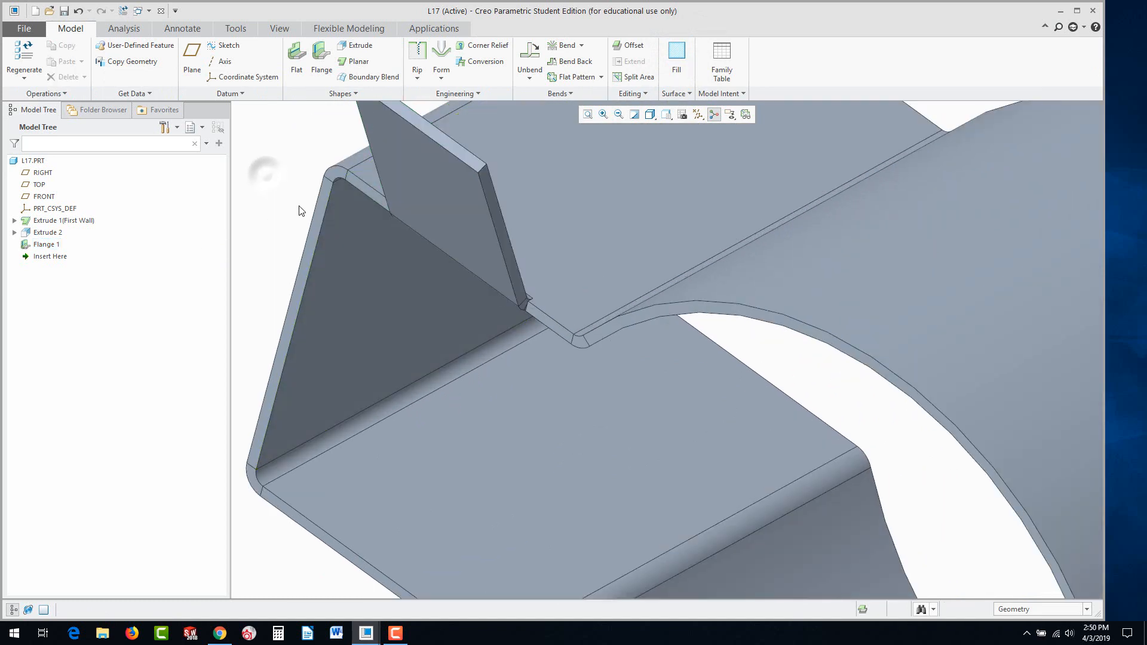
{"action": "right_click", "coordinate": [48, 245]}
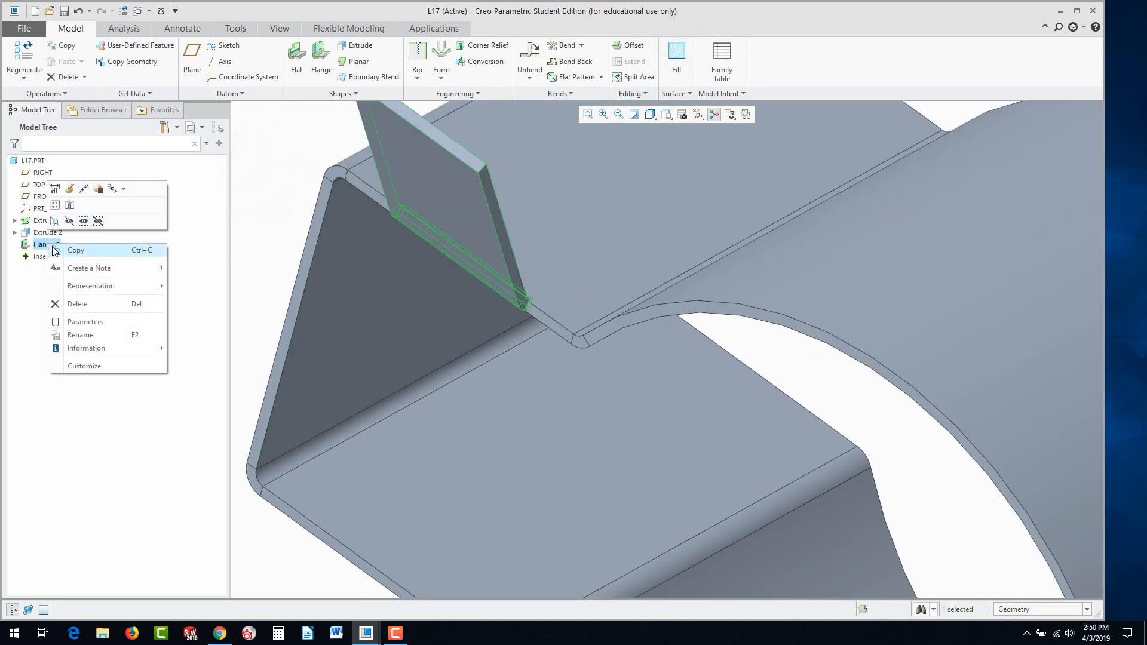
{"action": "left_click", "coordinate": [70, 189]}
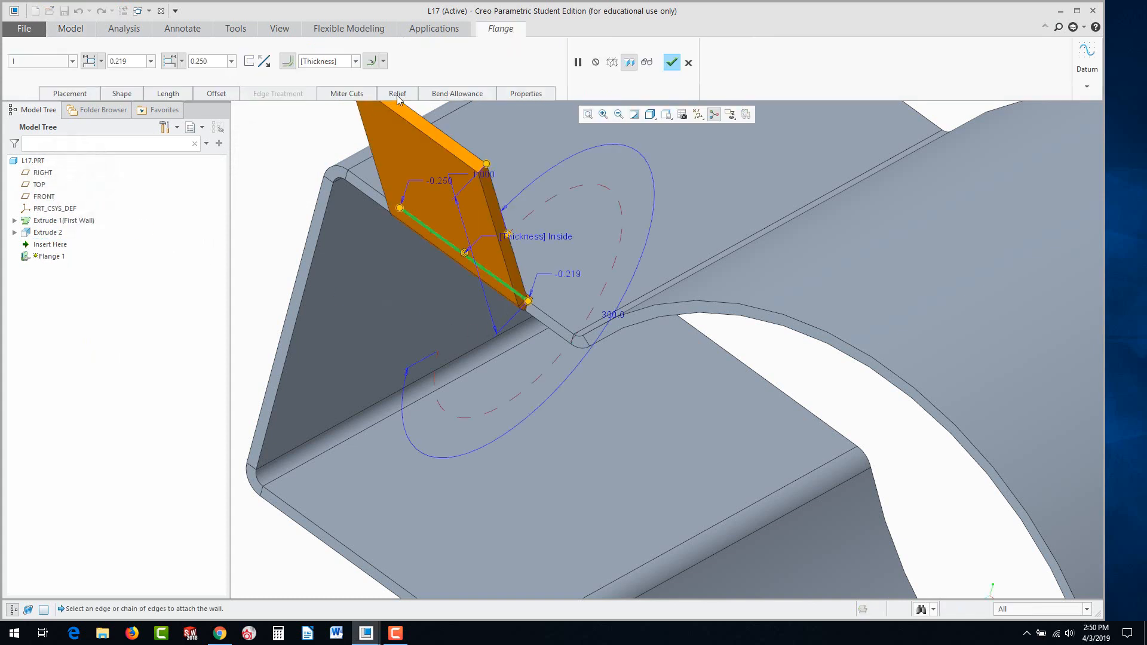
{"action": "left_click", "coordinate": [398, 96]}
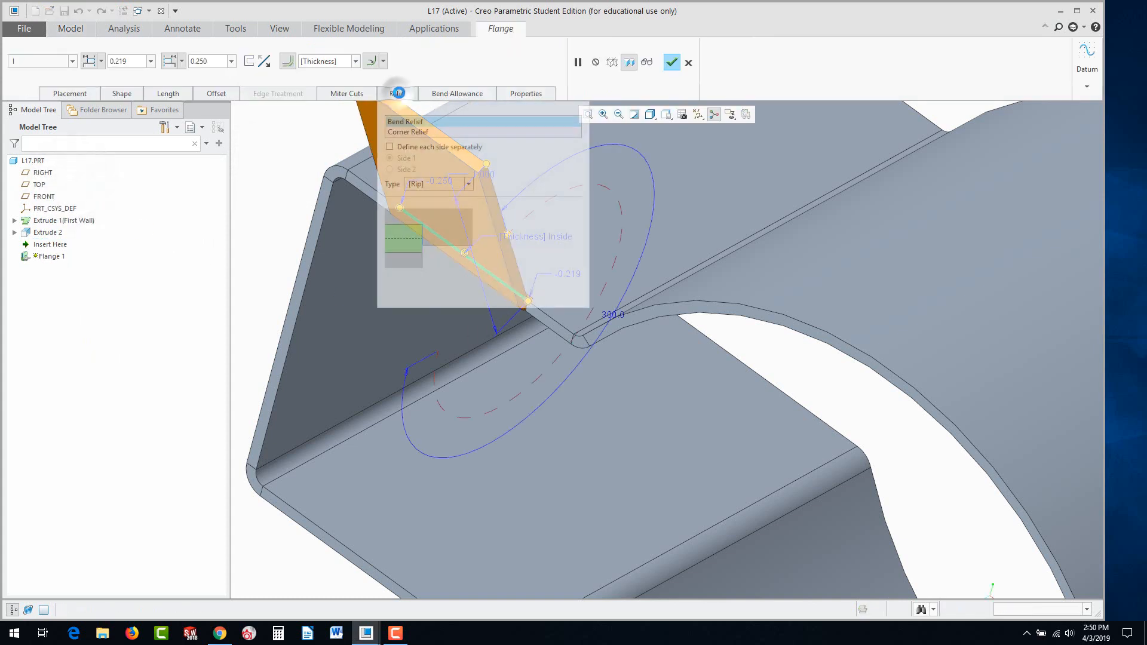
{"action": "left_click", "coordinate": [471, 183]}
{"action": "left_click", "coordinate": [425, 236]}
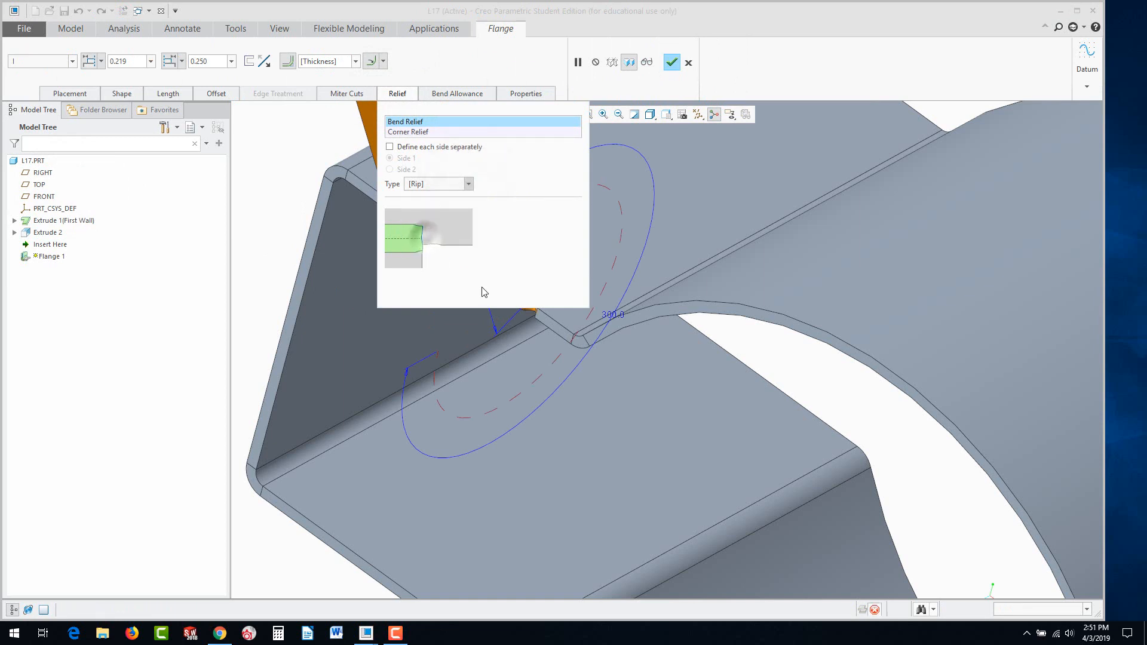
{"action": "left_click", "coordinate": [672, 65]}
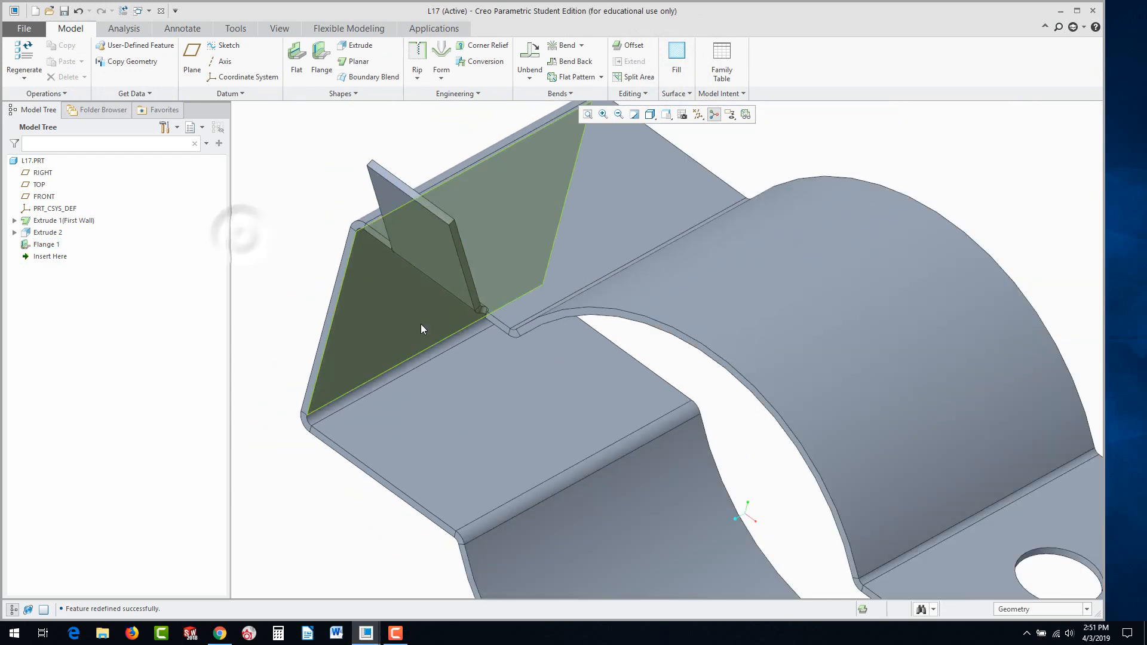
Start a Mirror of the closed-end side flange and turn on the display of datum planes.
{"action": "middle_click_drag", "start_coordinate": [421, 326], "coordinate": [482, 322]}
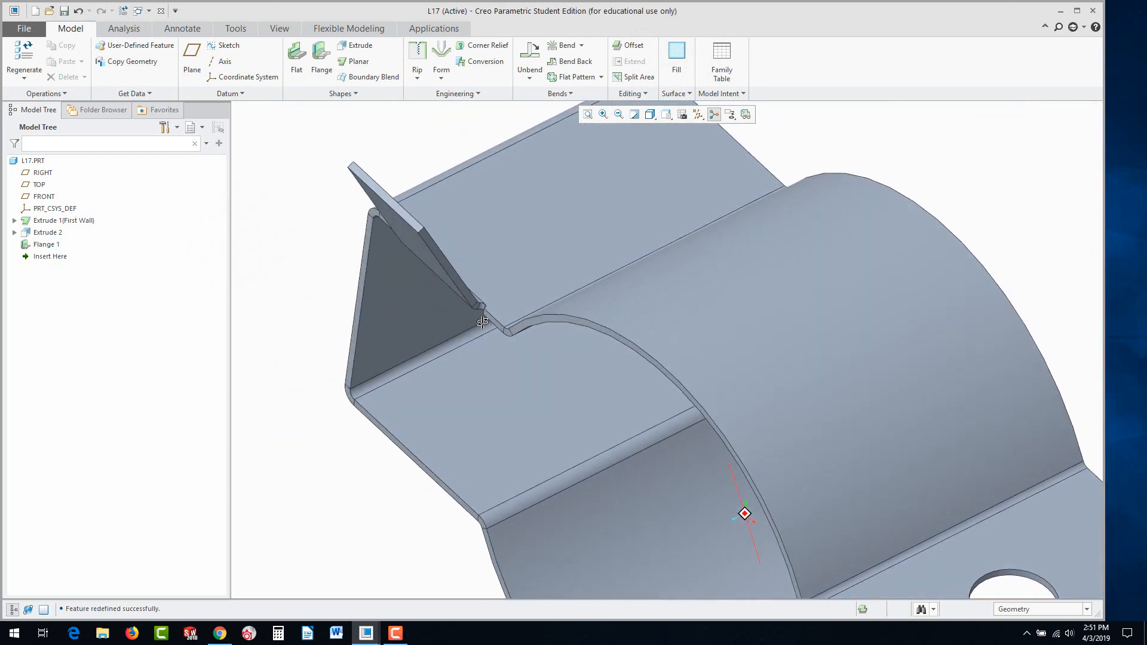
{"action": "scroll", "coordinate": [488, 336], "scroll_direction": "up", "scroll_amount": 3}
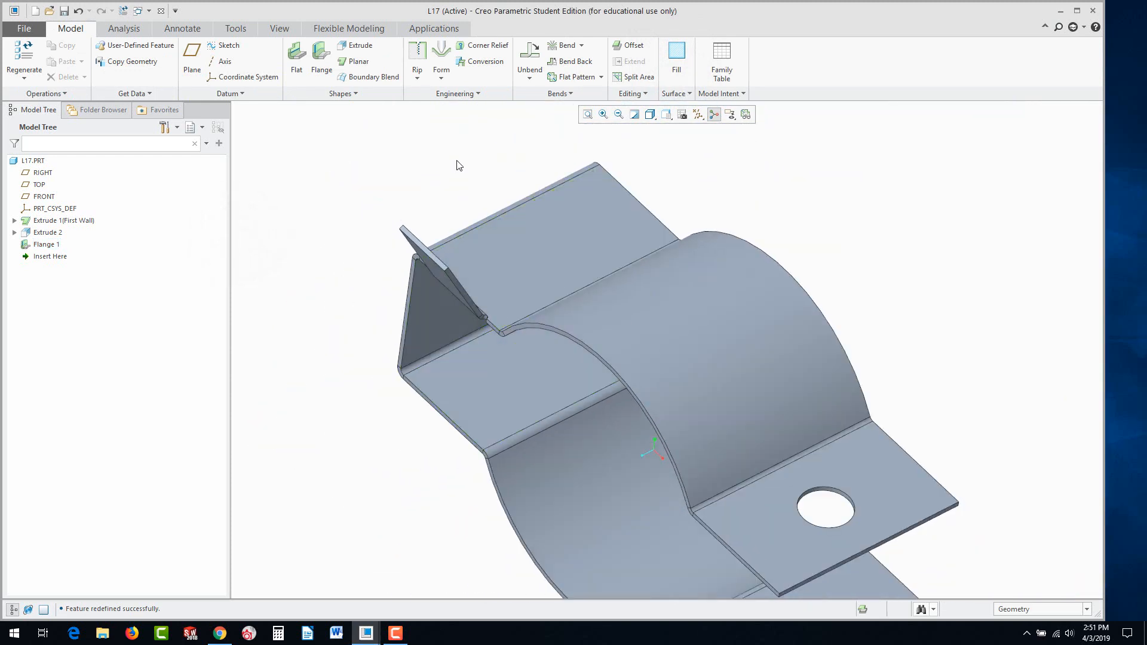
{"action": "middle_click_drag", "start_coordinate": [442, 204], "coordinate": [442, 272]}
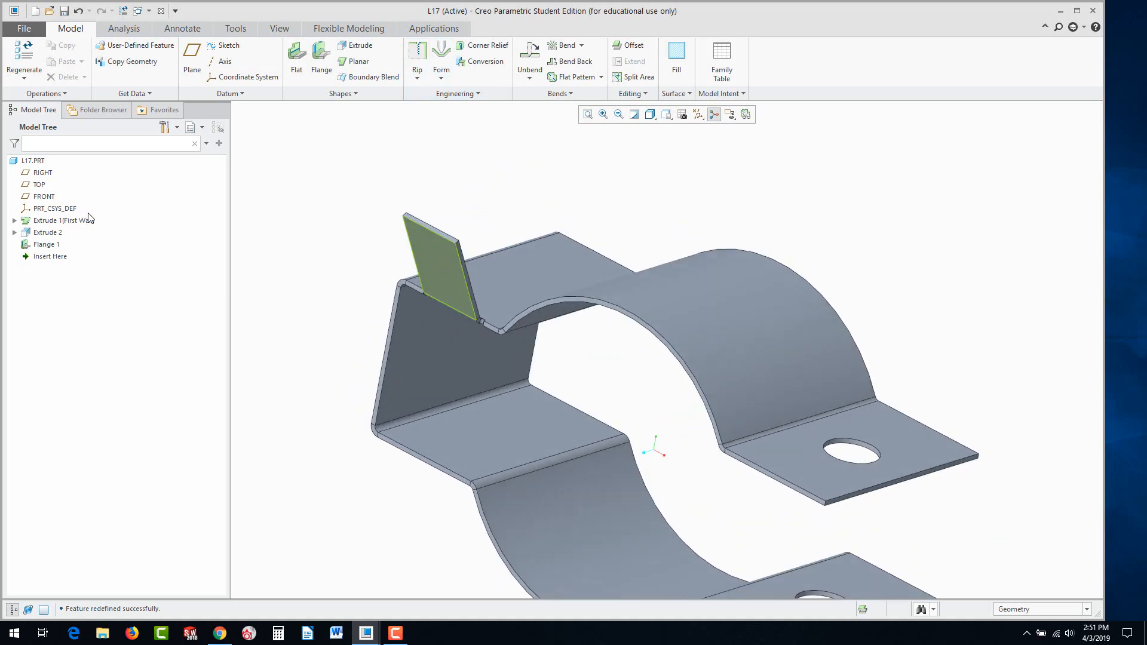
{"action": "left_click", "coordinate": [46, 244]}
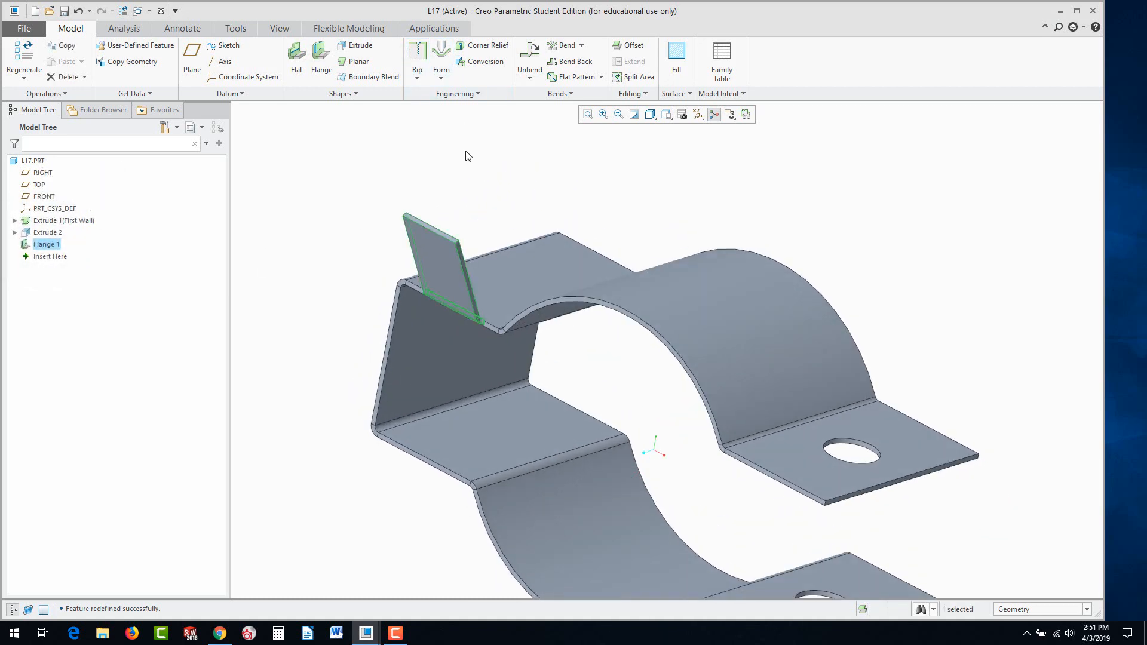
{"action": "left_click", "coordinate": [630, 94]}
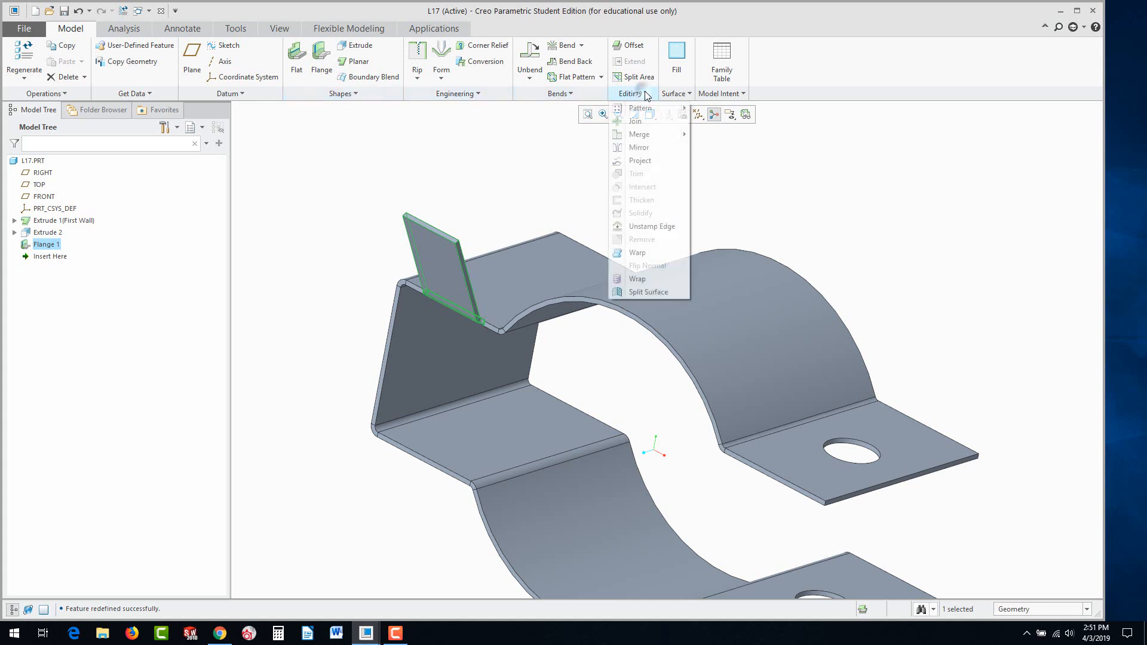
{"action": "left_click", "coordinate": [637, 148]}
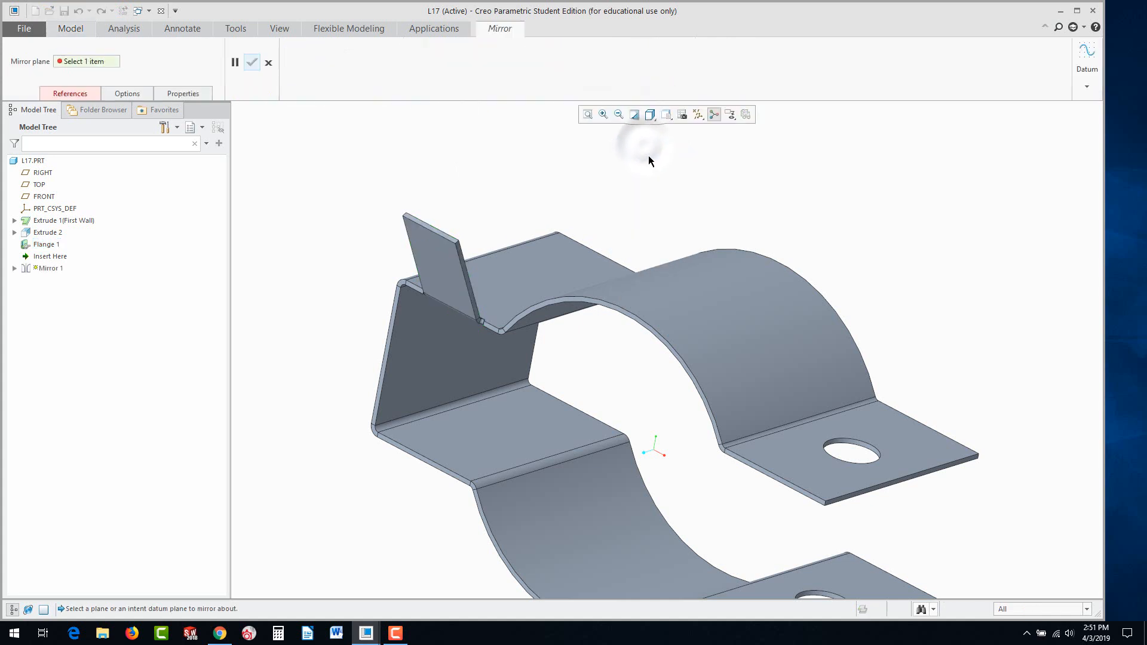
{"action": "left_click", "coordinate": [698, 114]}
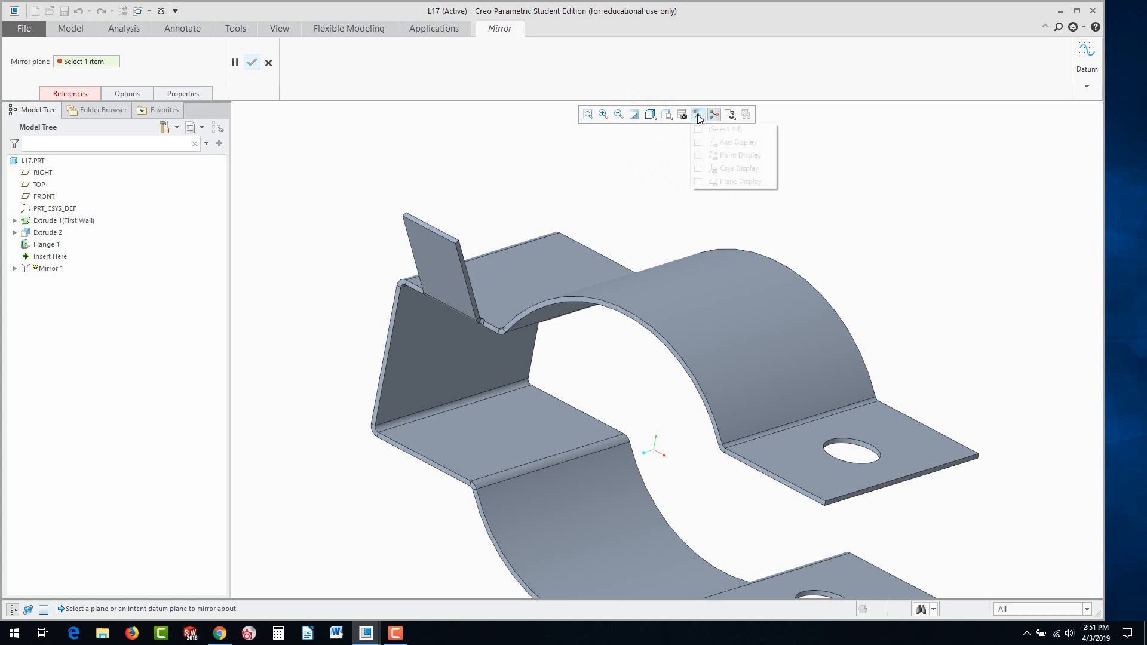
{"action": "left_click", "coordinate": [698, 181]}
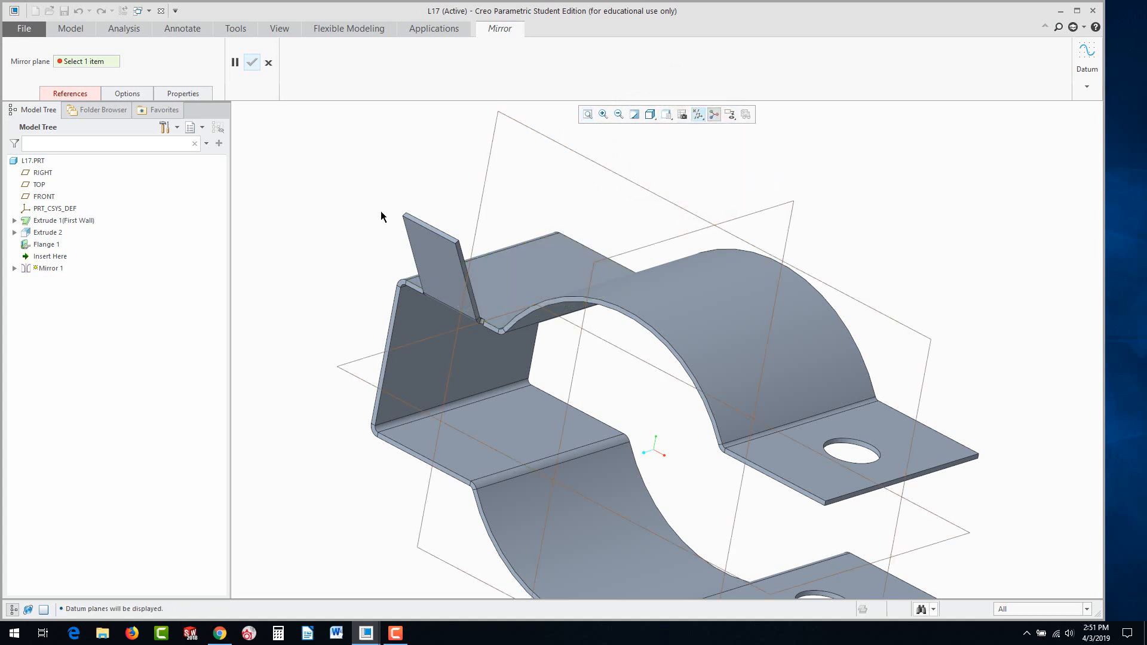
Set the TOP datum plane as the mirror plane and complete the mirrored flange on the opposite wall.
{"action": "left_click", "coordinate": [87, 96]}
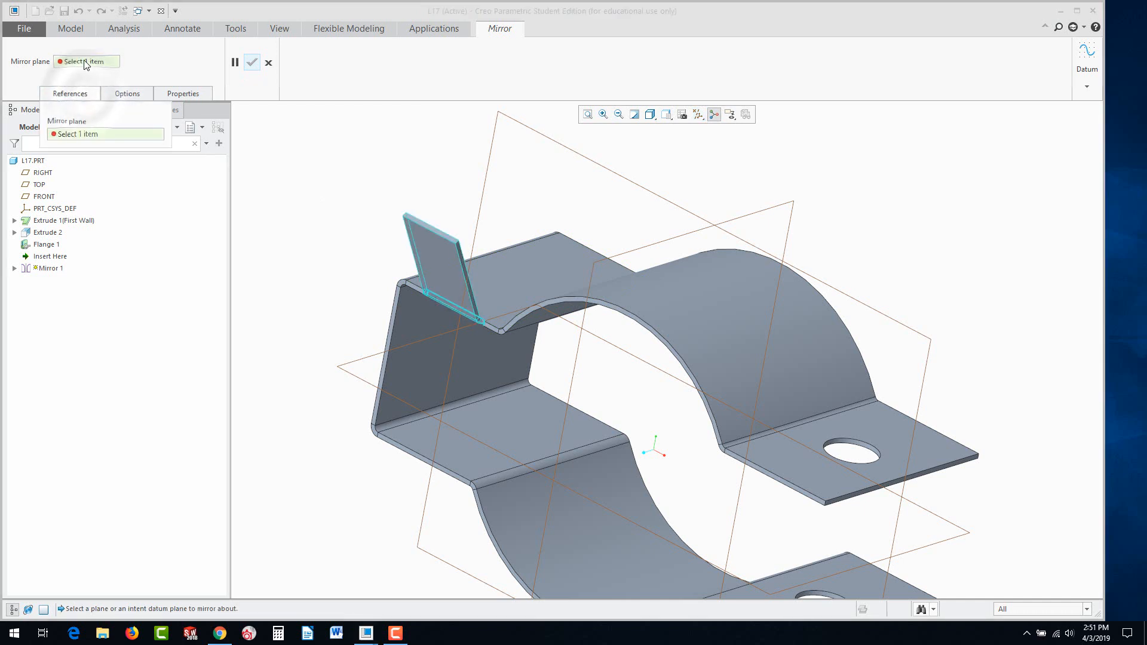
{"action": "left_click", "coordinate": [361, 386]}
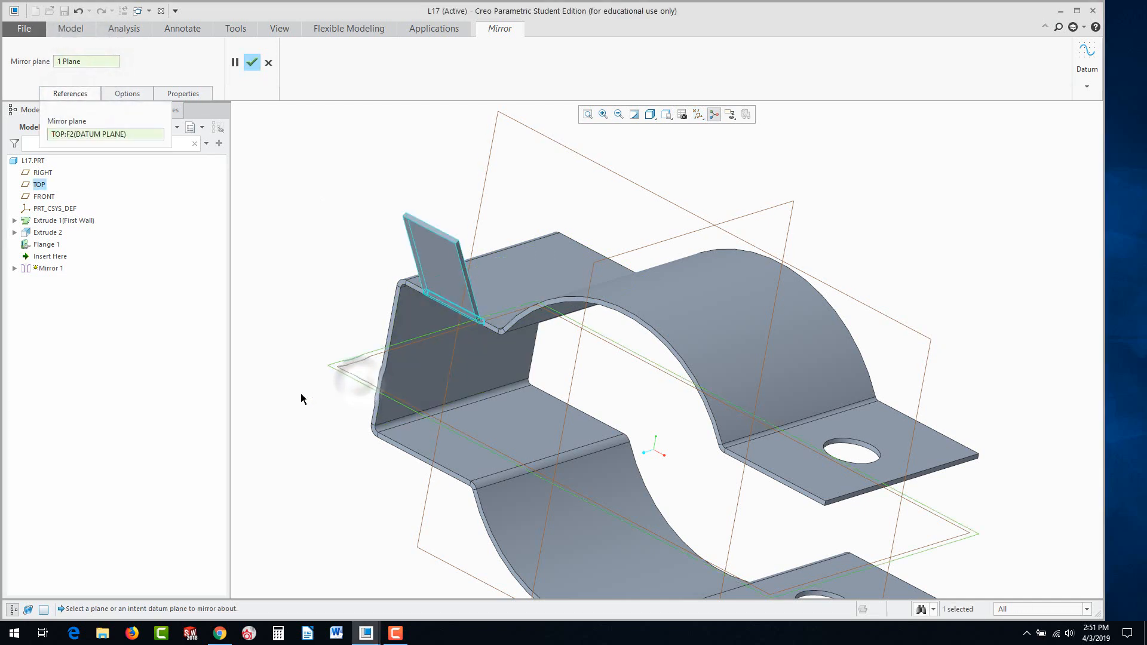
{"action": "middle_click_drag", "start_coordinate": [302, 396], "coordinate": [312, 422]}
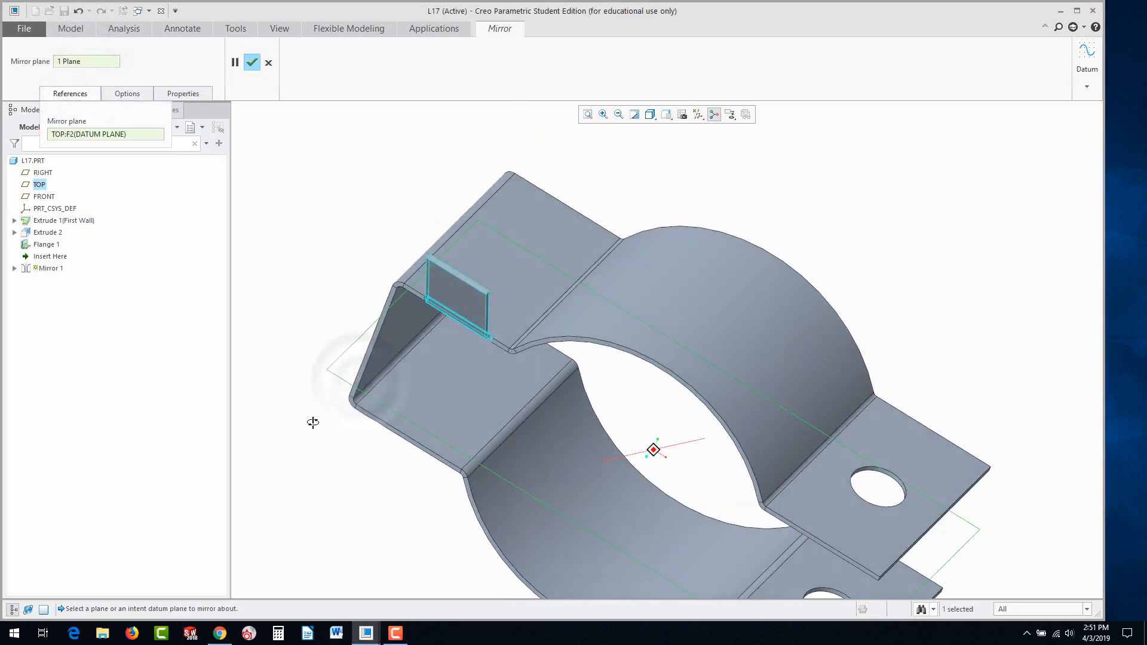
{"action": "left_click", "coordinate": [130, 97]}
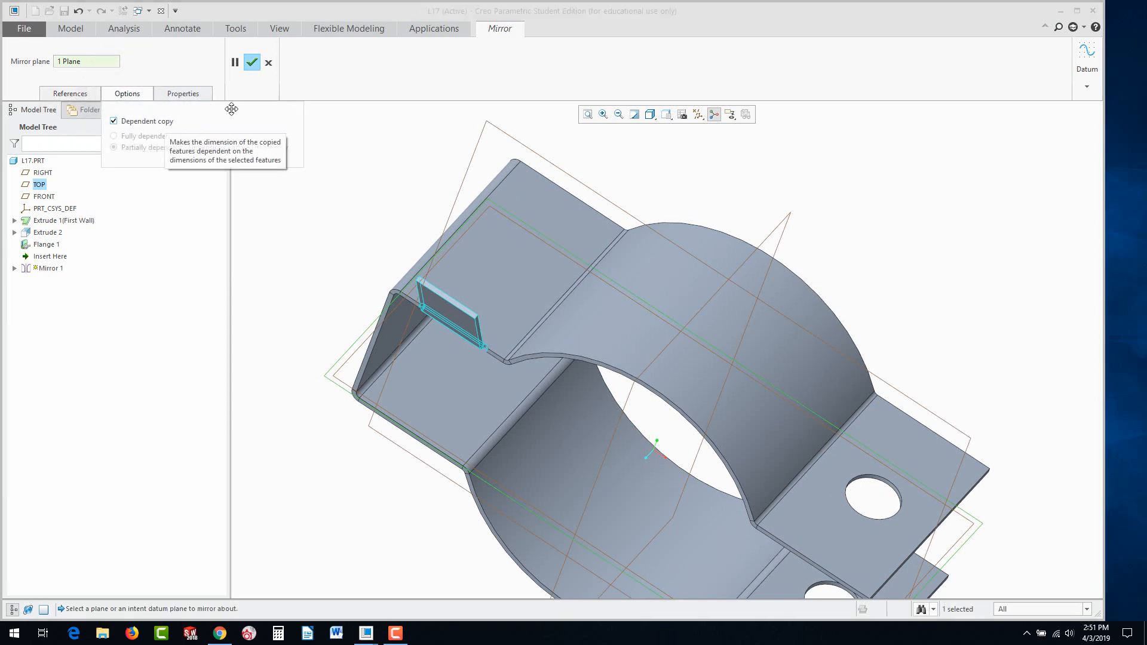
{"action": "left_click", "coordinate": [252, 62]}
{"action": "left_click", "coordinate": [269, 236]}
{"action": "scroll", "coordinate": [421, 458], "scroll_direction": "up", "scroll_amount": 3}
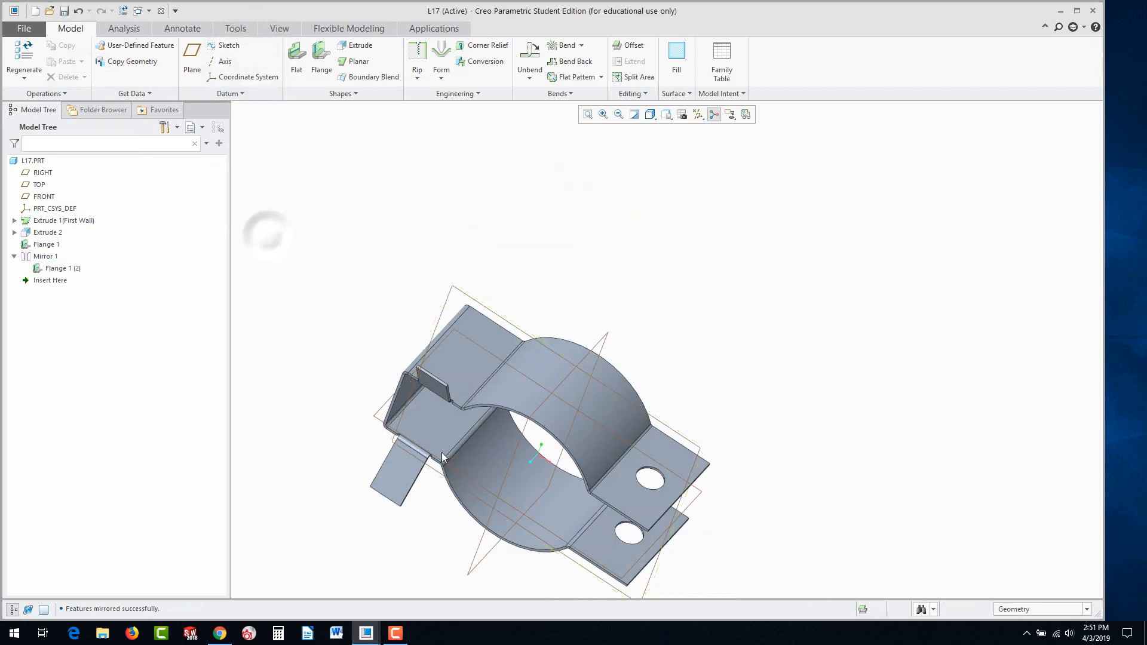
{"action": "middle_click_drag", "start_coordinate": [421, 458], "coordinate": [504, 475]}
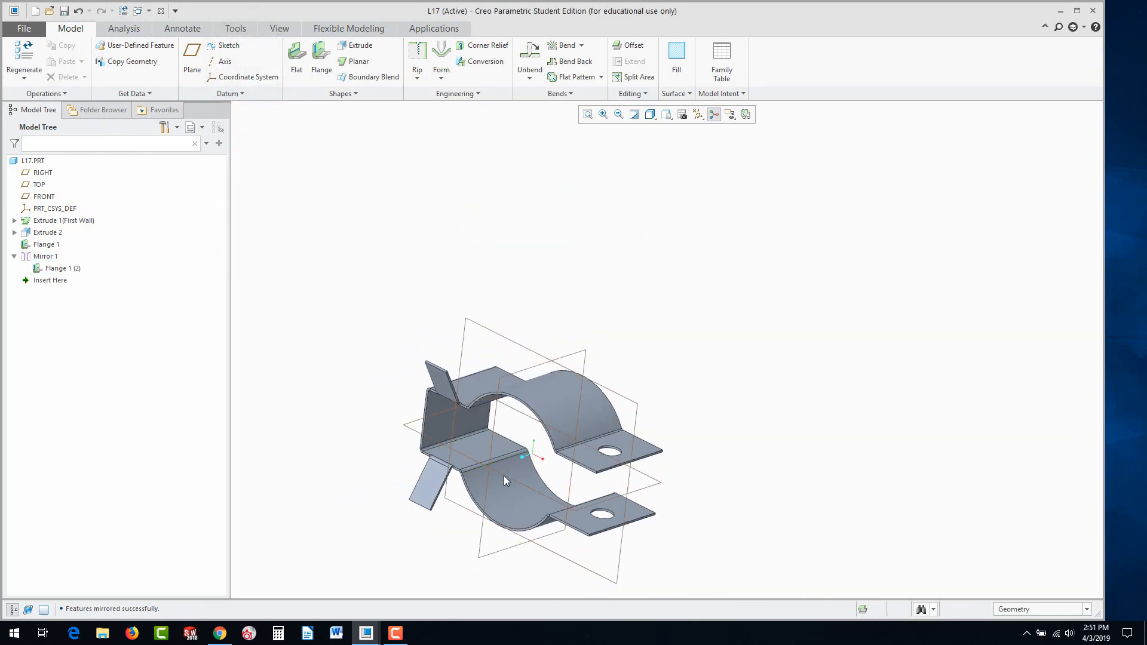
{"action": "scroll", "coordinate": [546, 415], "scroll_direction": "down", "scroll_amount": 4}
{"action": "middle_click_drag", "start_coordinate": [546, 414], "coordinate": [588, 382]}
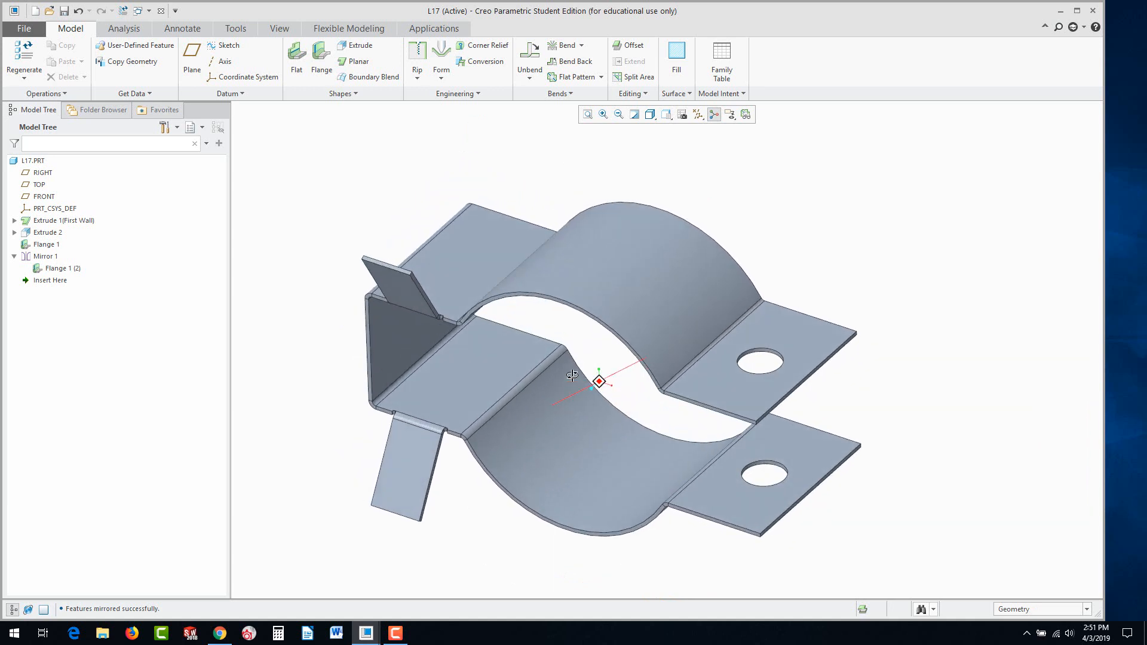
{"action": "left_click", "coordinate": [320, 57]}
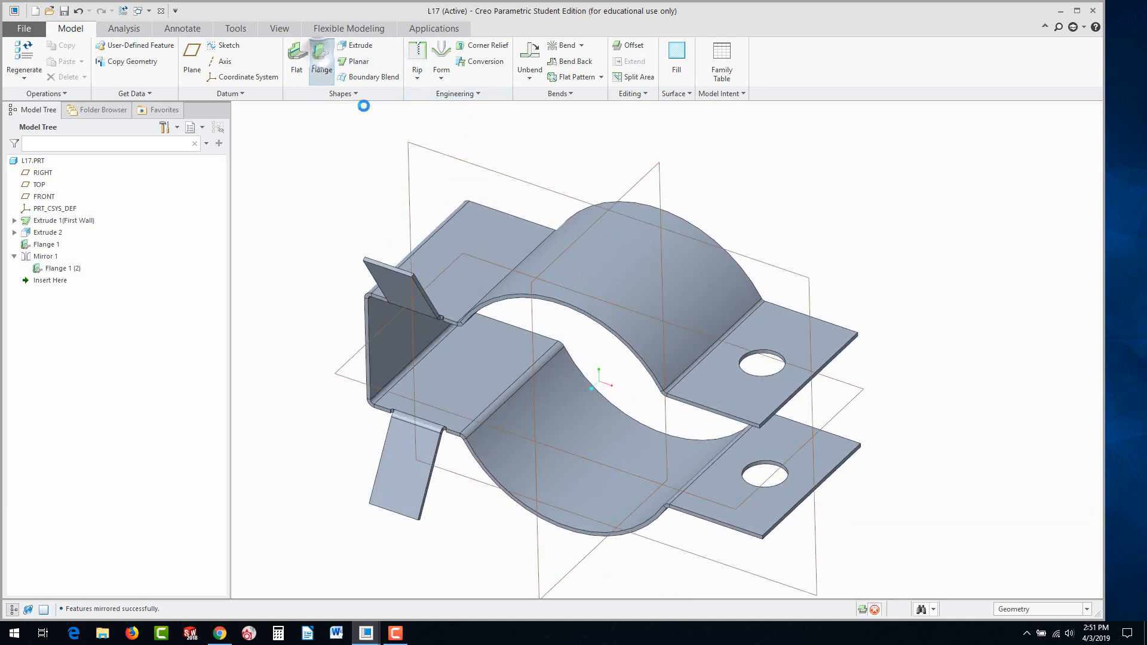
{"action": "scroll", "coordinate": [794, 379], "scroll_direction": "down", "scroll_amount": 4}
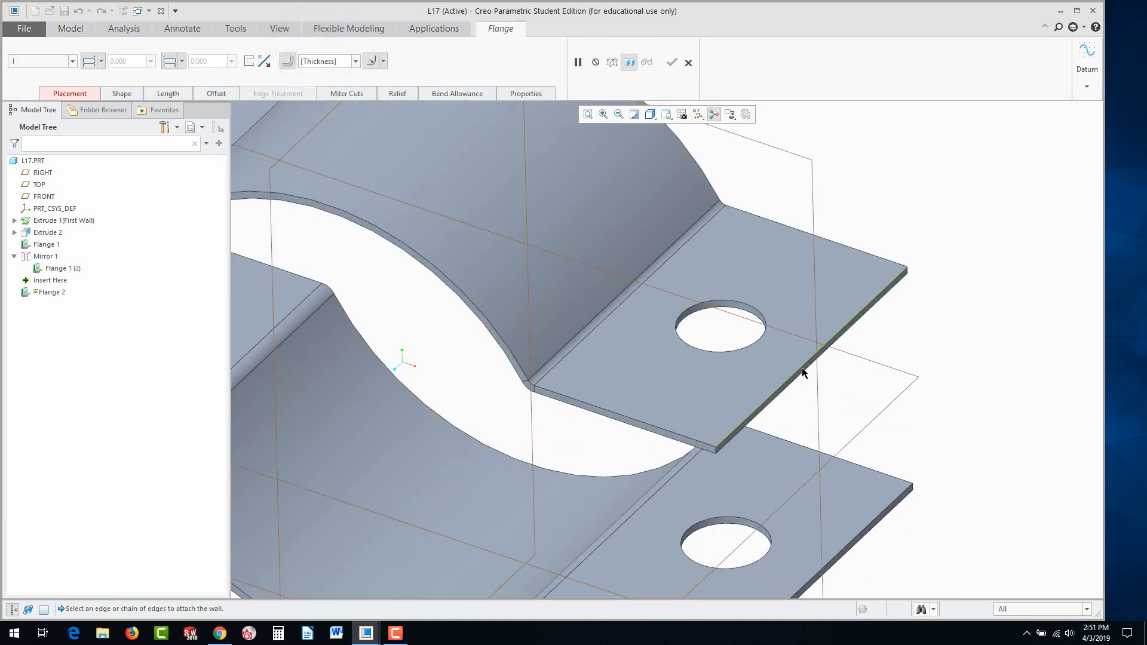
{"action": "left_click", "coordinate": [803, 370]}
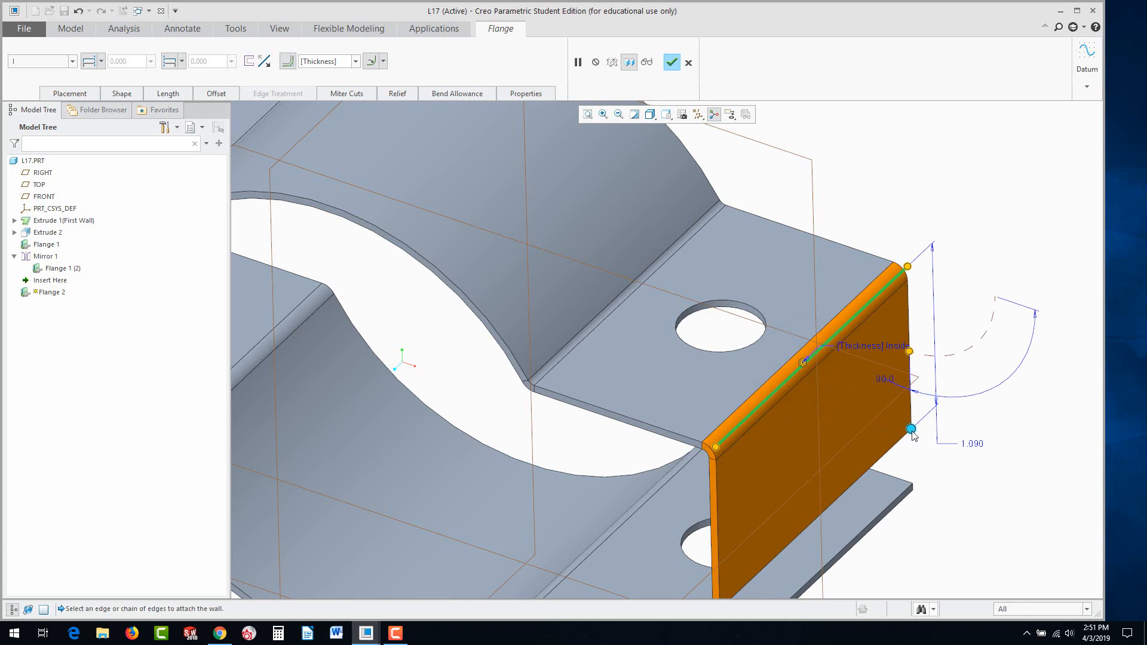
{"action": "left_click_drag", "start_coordinate": [909, 353], "coordinate": [801, 420]}
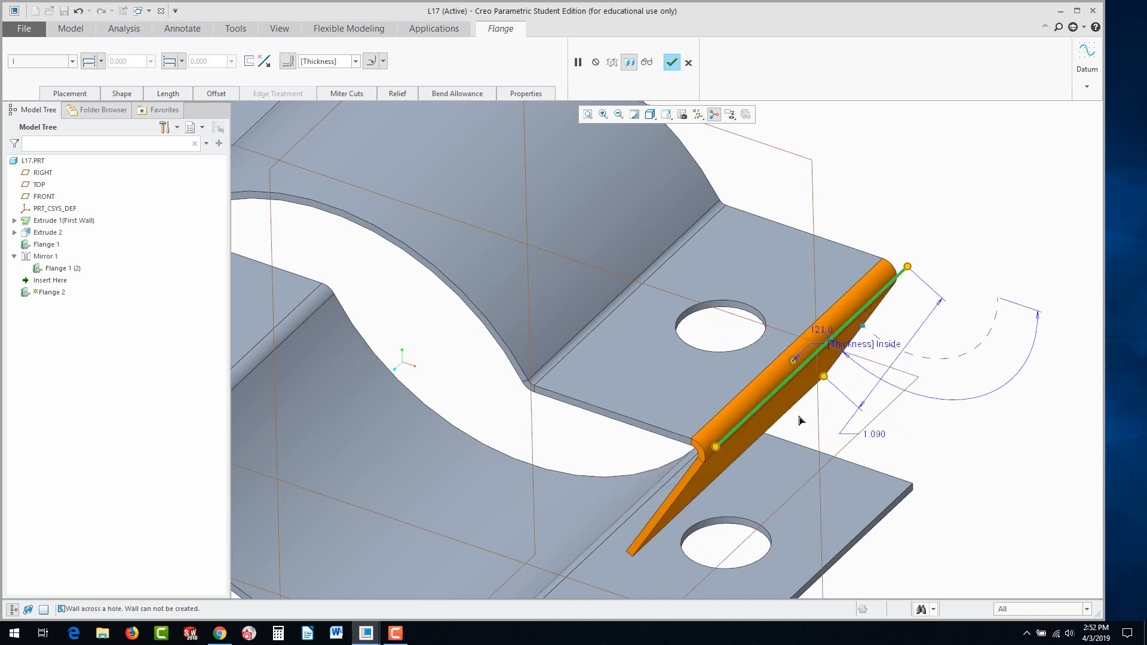
{"action": "left_click", "coordinate": [689, 63]}
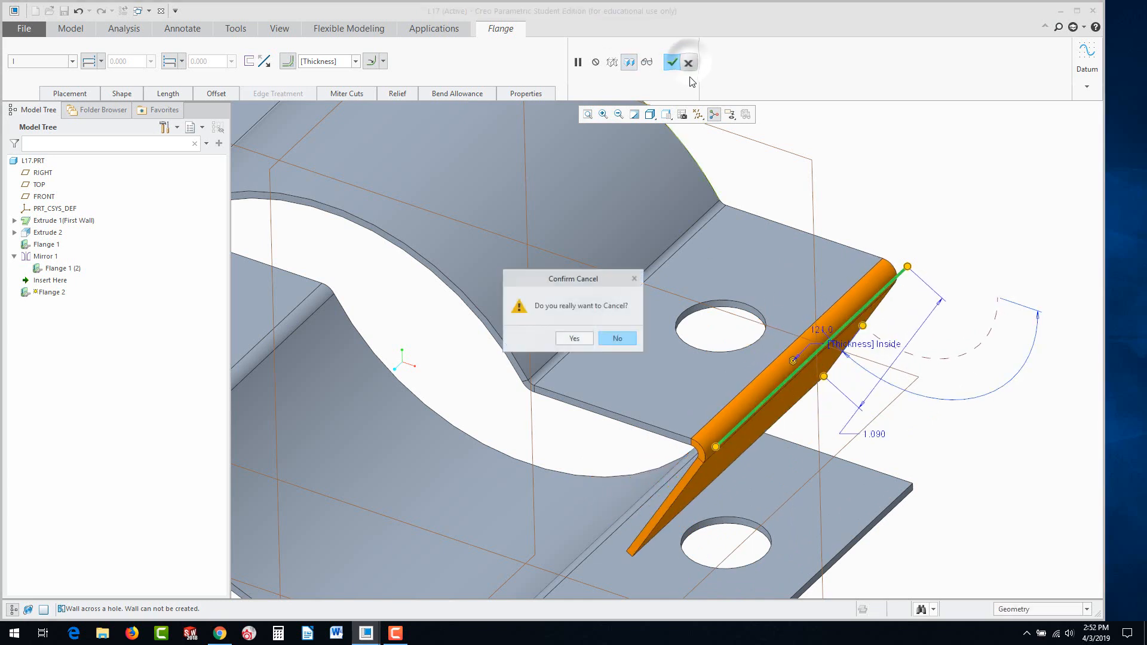
{"action": "left_click", "coordinate": [568, 339]}
Unbend the whole clamp into a flat blank, keeping the default fixed surface at the closed end.
{"action": "scroll", "coordinate": [853, 492], "scroll_direction": "up", "scroll_amount": 3}
{"action": "middle_click_drag", "start_coordinate": [618, 436], "coordinate": [558, 457]}
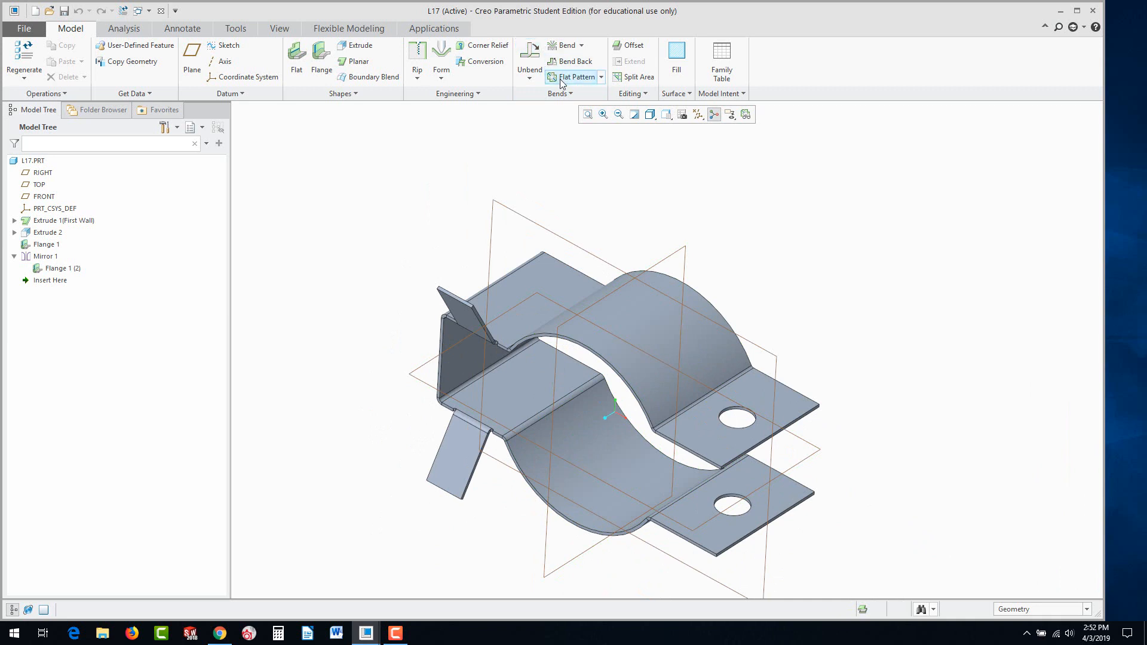
{"action": "left_click", "coordinate": [528, 58]}
{"action": "middle_click_drag", "start_coordinate": [609, 335], "coordinate": [633, 275]}
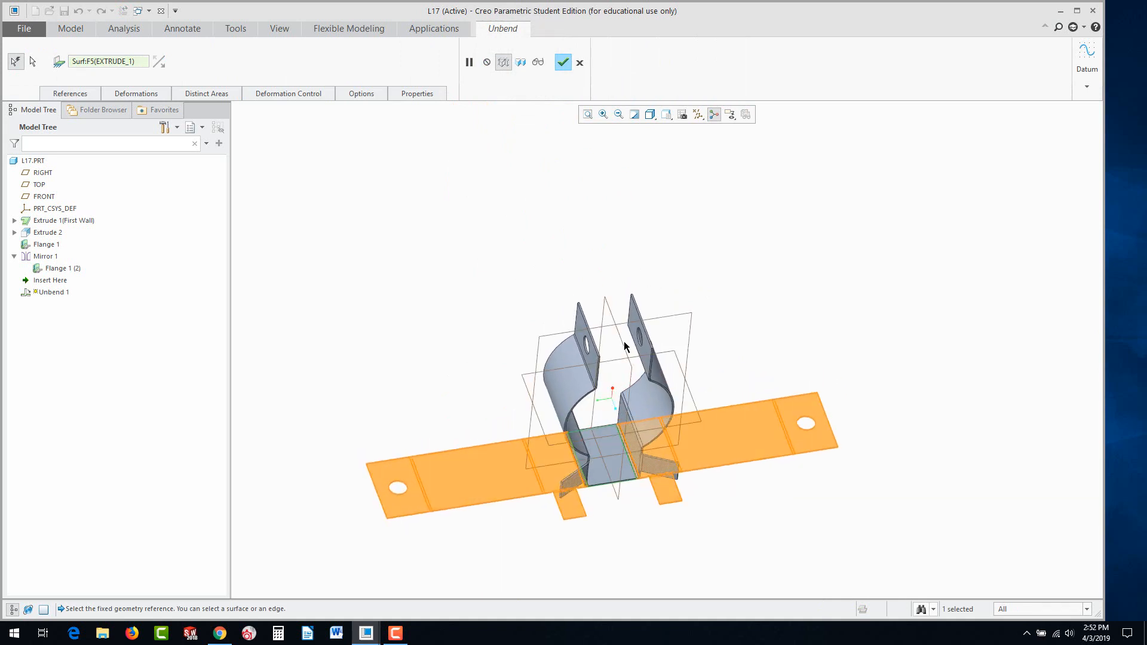
{"action": "left_click", "coordinate": [563, 63]}
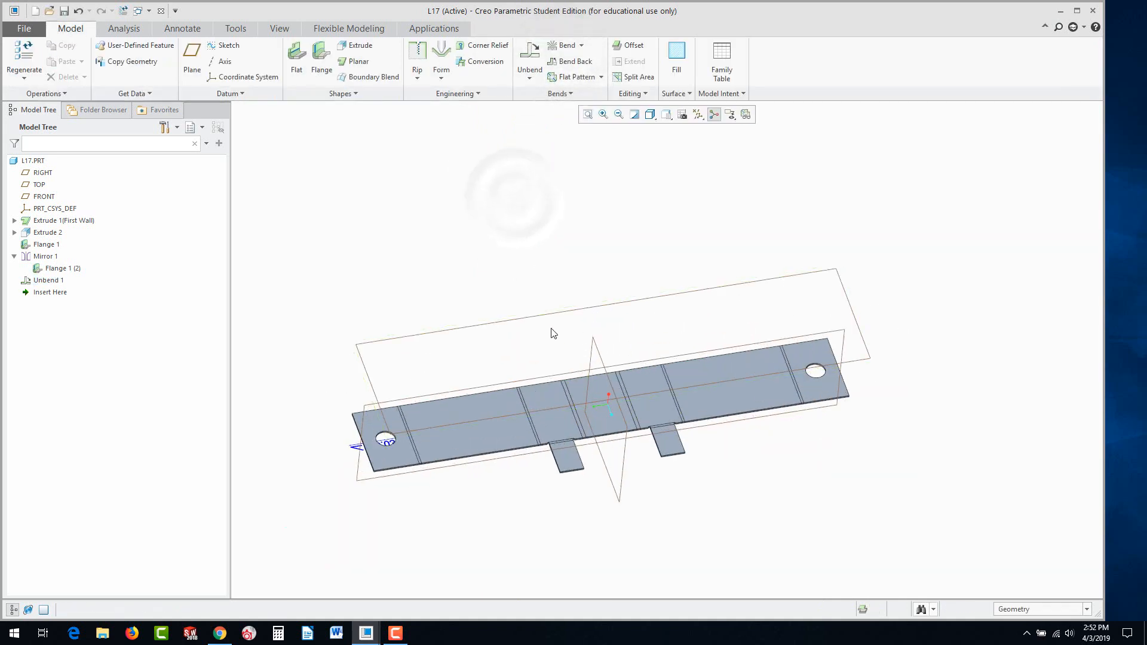
{"action": "middle_click_drag", "start_coordinate": [554, 333], "coordinate": [572, 357]}
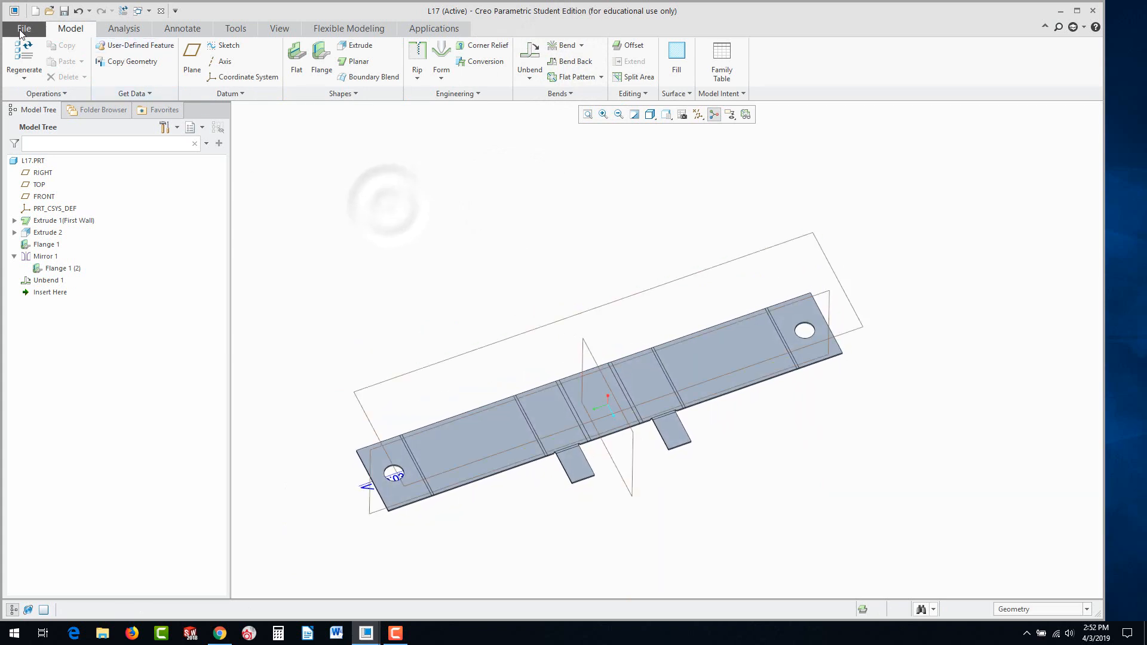
Start a new drawing file named L17 for the flattened part.
{"action": "left_click", "coordinate": [35, 12]}
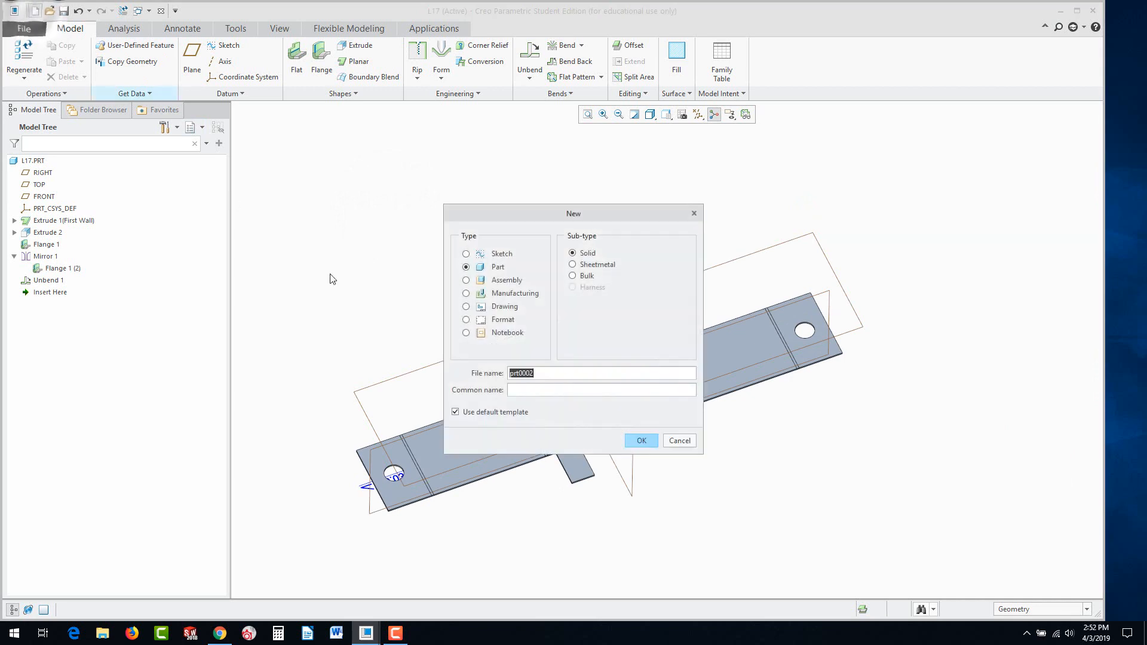
{"action": "left_click", "coordinate": [466, 307]}
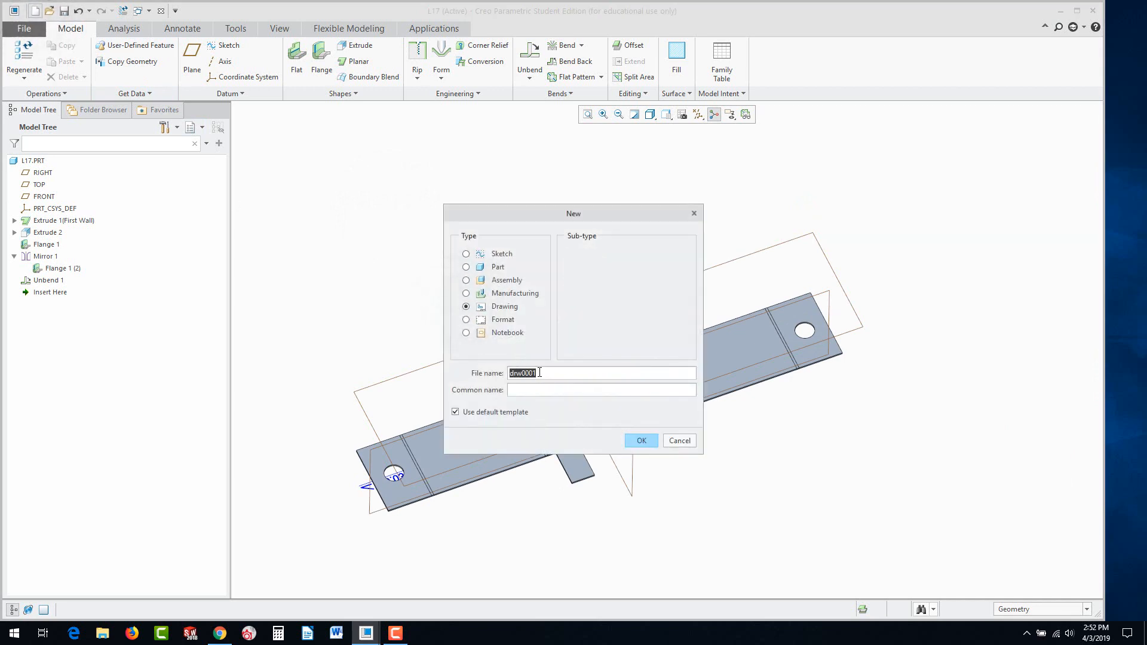
{"action": "type", "text": "L17"}
{"action": "left_click", "coordinate": [640, 442]}
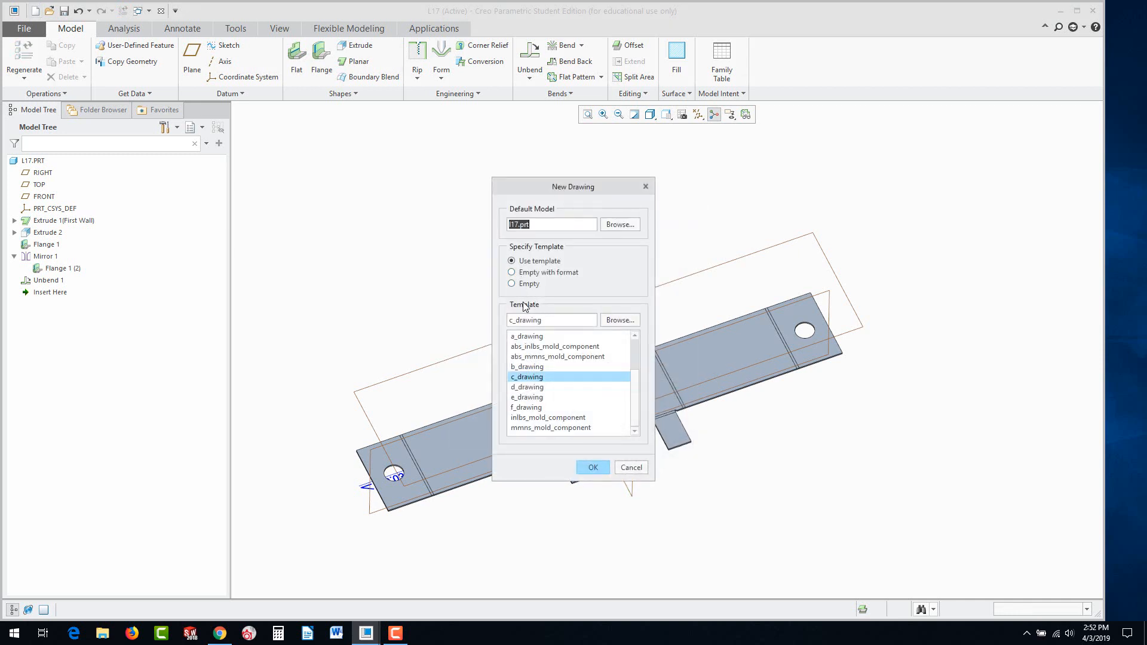
Create the drawing of l17.prt as empty with format, using the system format c.frm.
{"action": "left_click", "coordinate": [511, 273]}
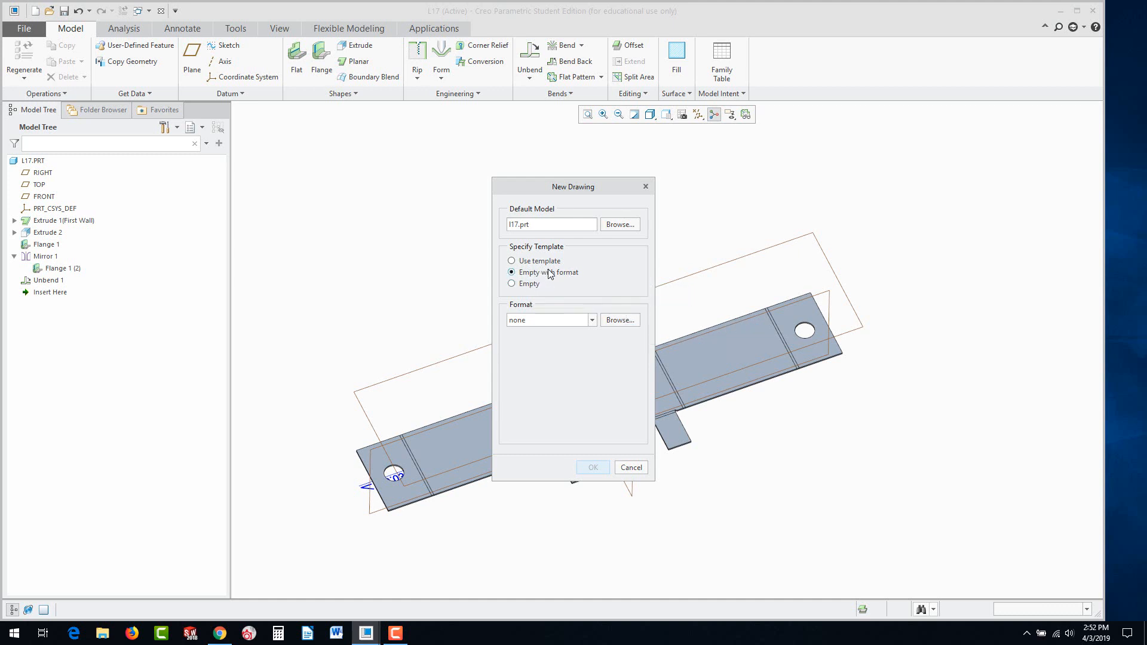
{"action": "left_click", "coordinate": [622, 321]}
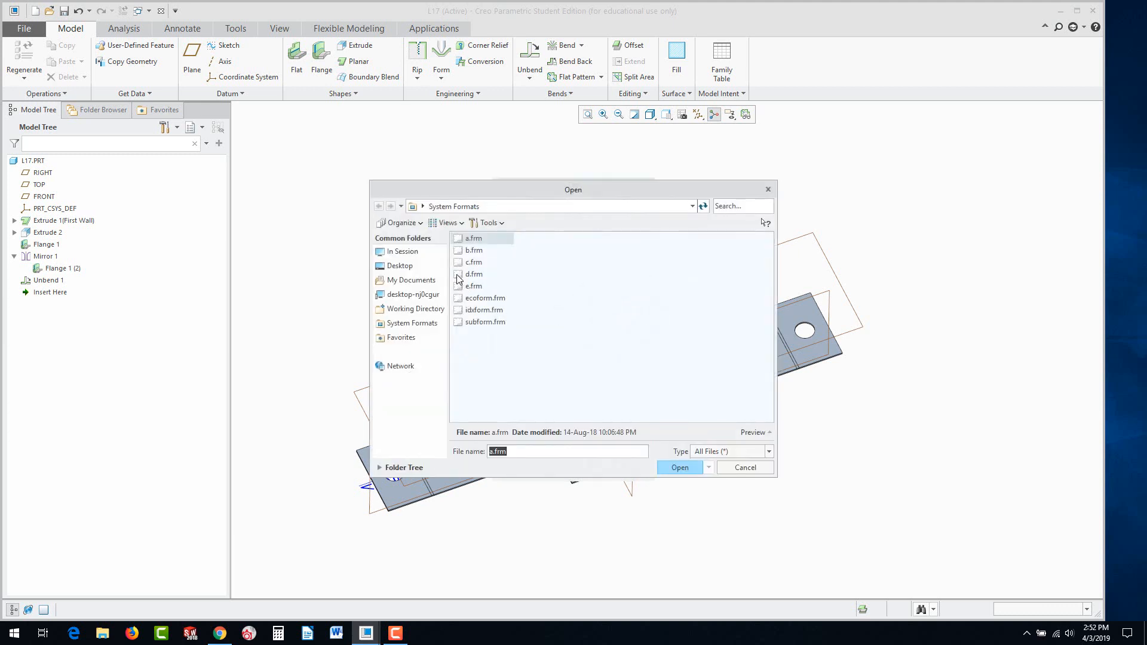
{"action": "mouse_move", "coordinate": [461, 279]}
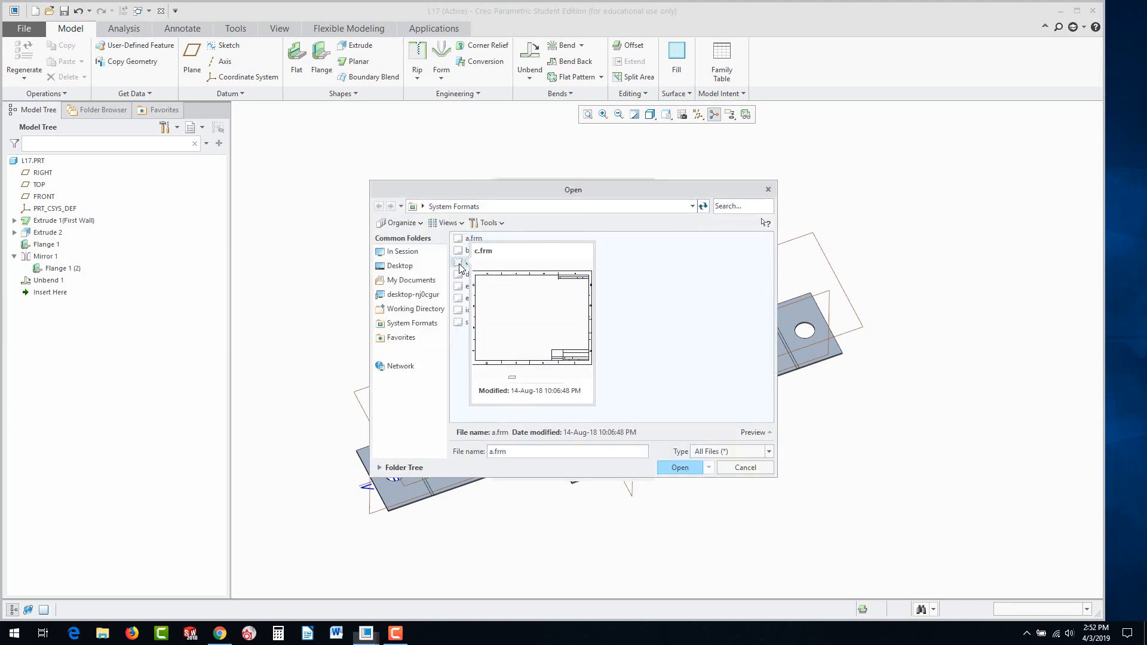
{"action": "left_click", "coordinate": [472, 262]}
{"action": "left_click", "coordinate": [686, 469]}
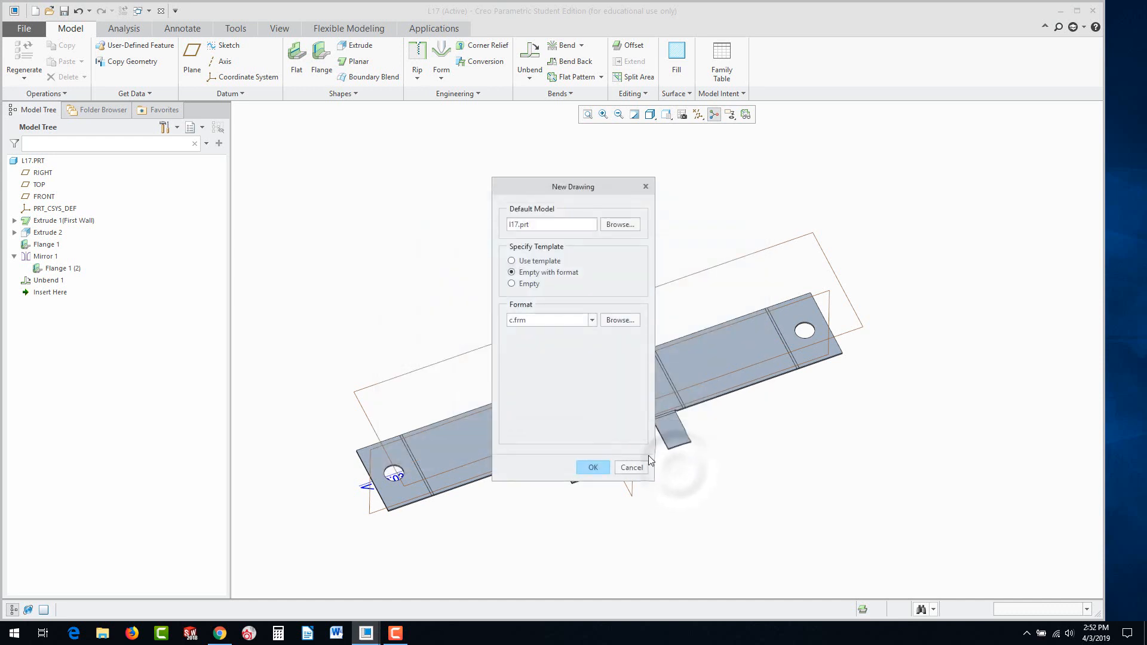
{"action": "left_click", "coordinate": [592, 467]}
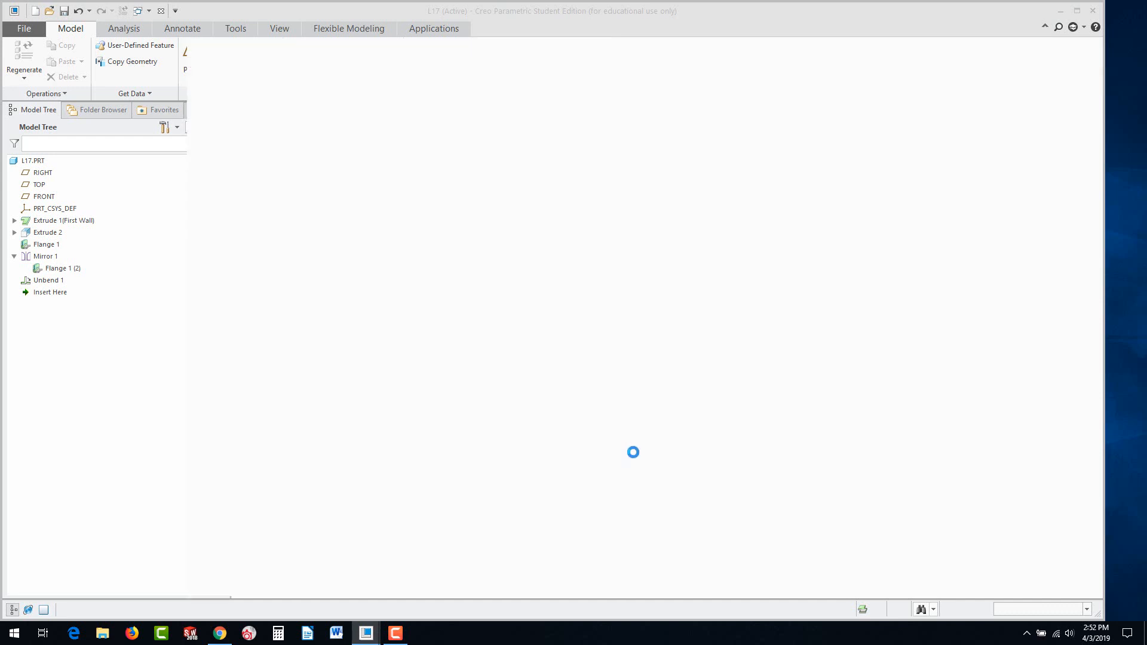
Insert a general view of the part with No Combined State and place it near the middle of the sheet.
{"action": "right_click", "coordinate": [634, 307]}
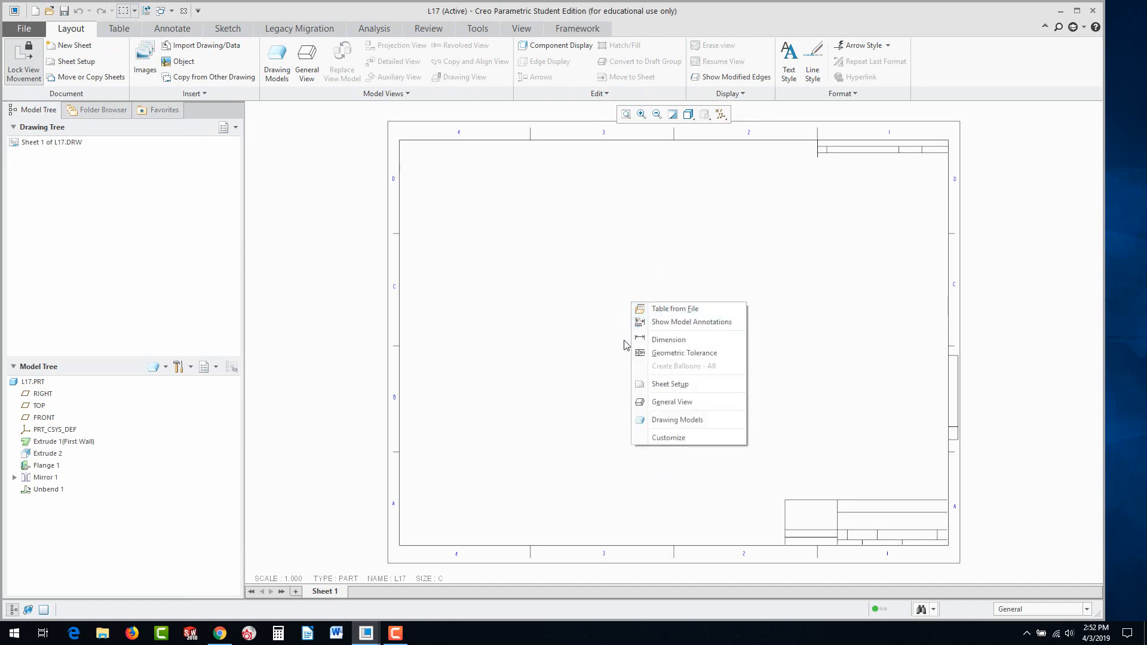
{"action": "left_click", "coordinate": [651, 404]}
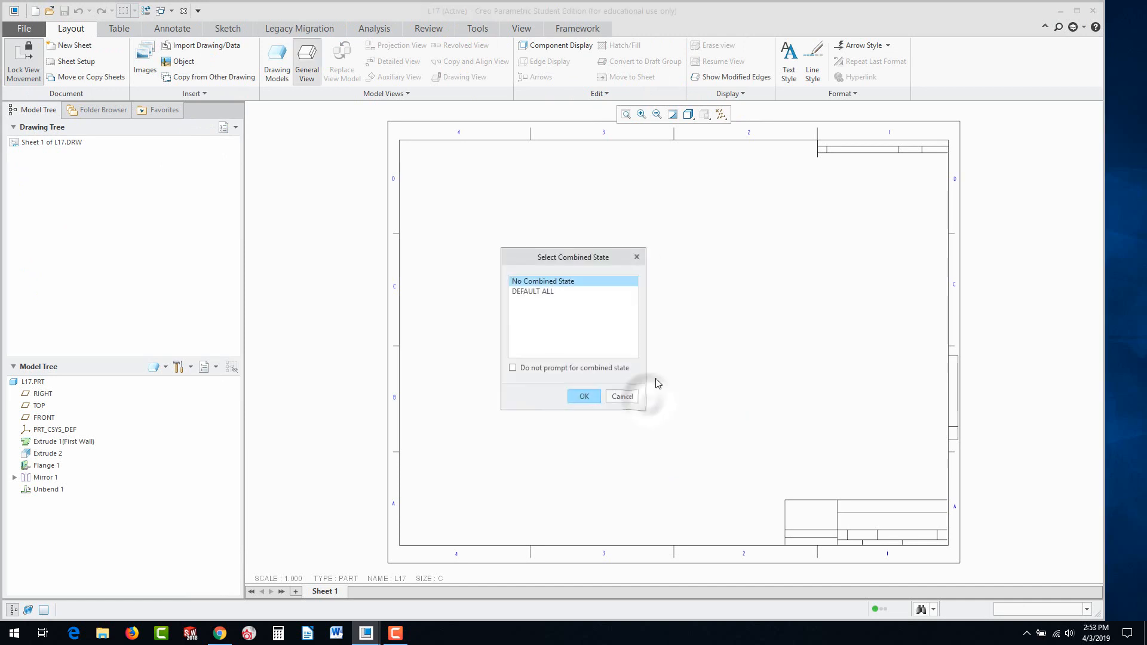
{"action": "left_click", "coordinate": [584, 395]}
{"action": "left_click", "coordinate": [660, 346]}
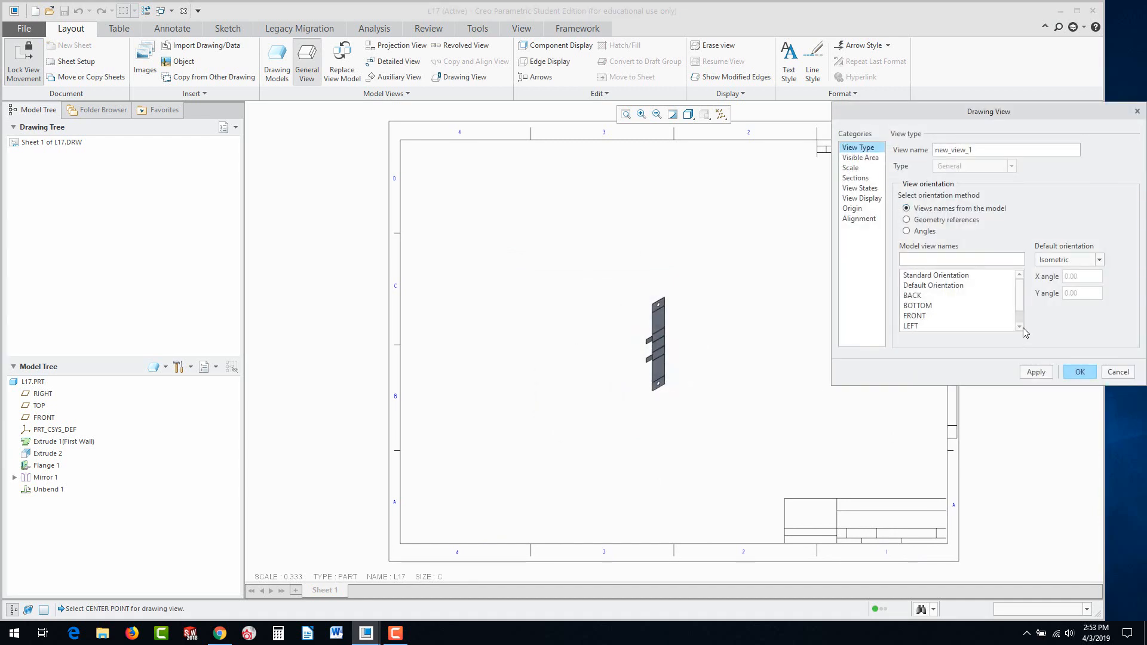
Orient the new general view to the model's RIGHT view.
{"action": "scroll", "coordinate": [949, 318], "scroll_direction": "down", "scroll_amount": 2}
{"action": "left_click", "coordinate": [909, 326]}
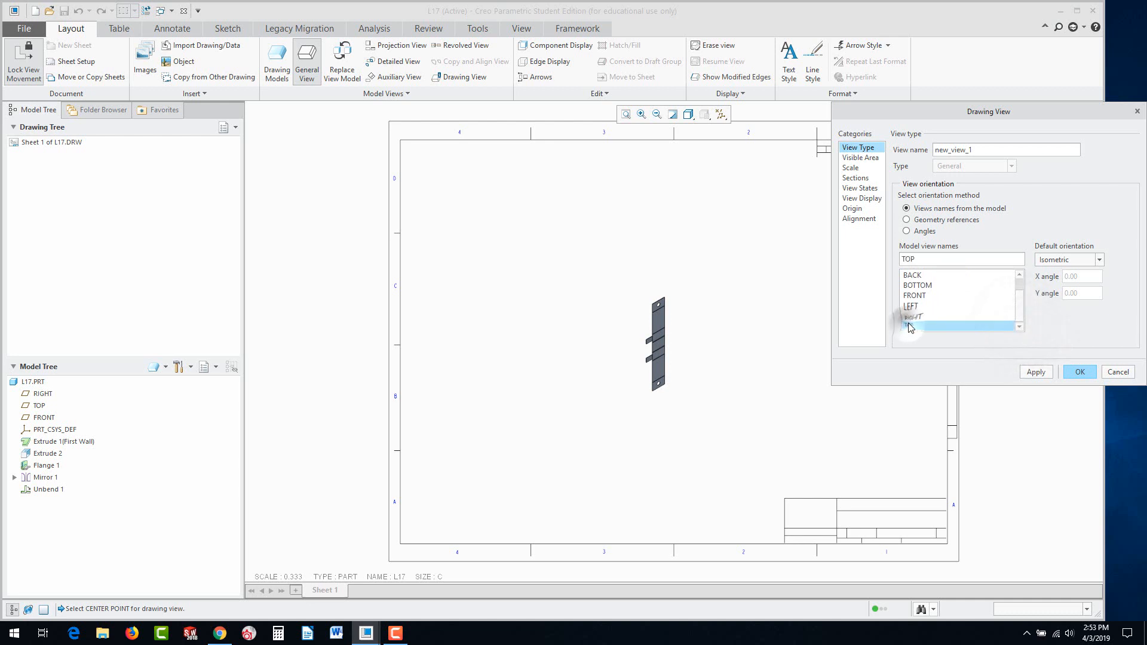
{"action": "left_click", "coordinate": [911, 315]}
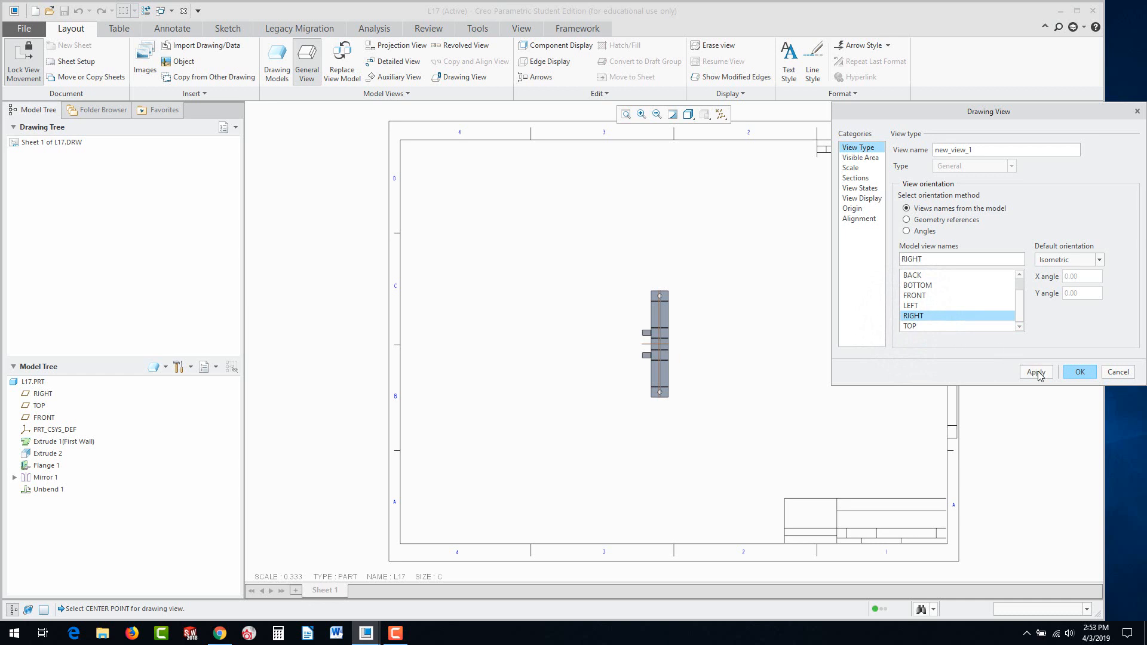
Give the view a custom scale of 1.000 and finish its definition.
{"action": "left_click", "coordinate": [851, 168]}
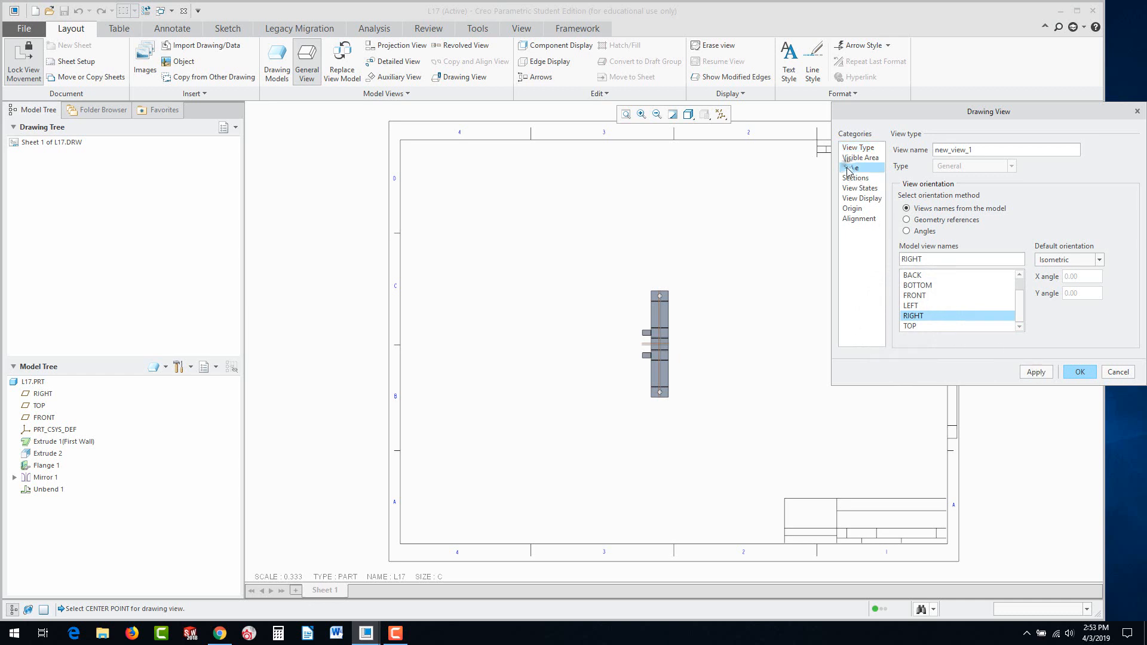
{"action": "left_click", "coordinate": [895, 162]}
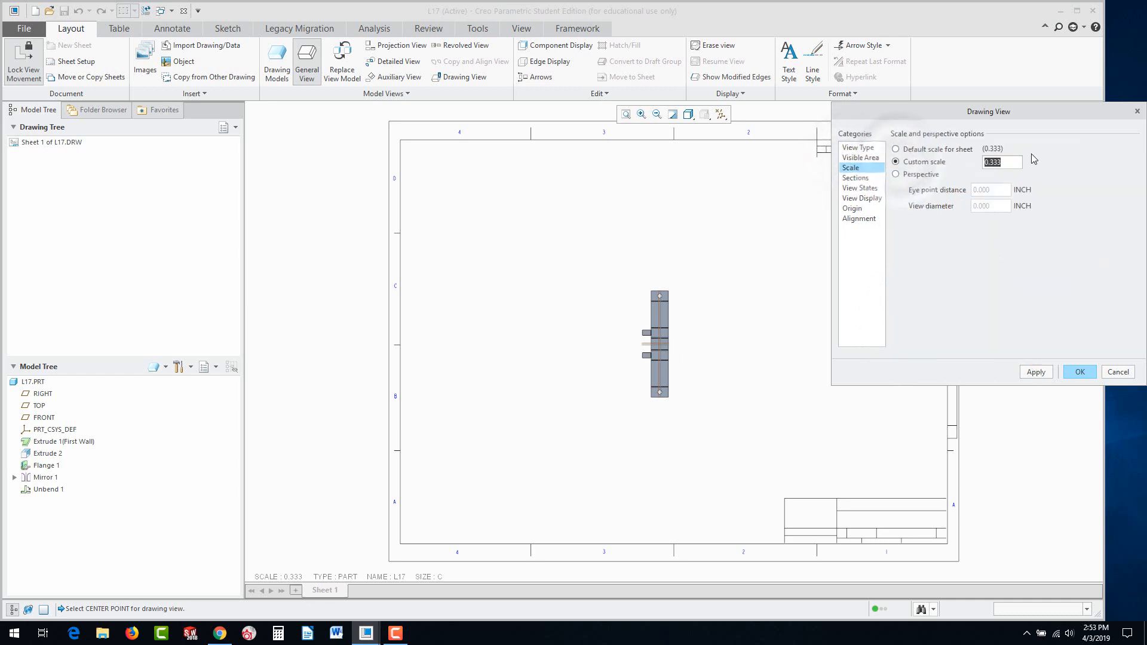
{"action": "left_click", "coordinate": [1039, 372]}
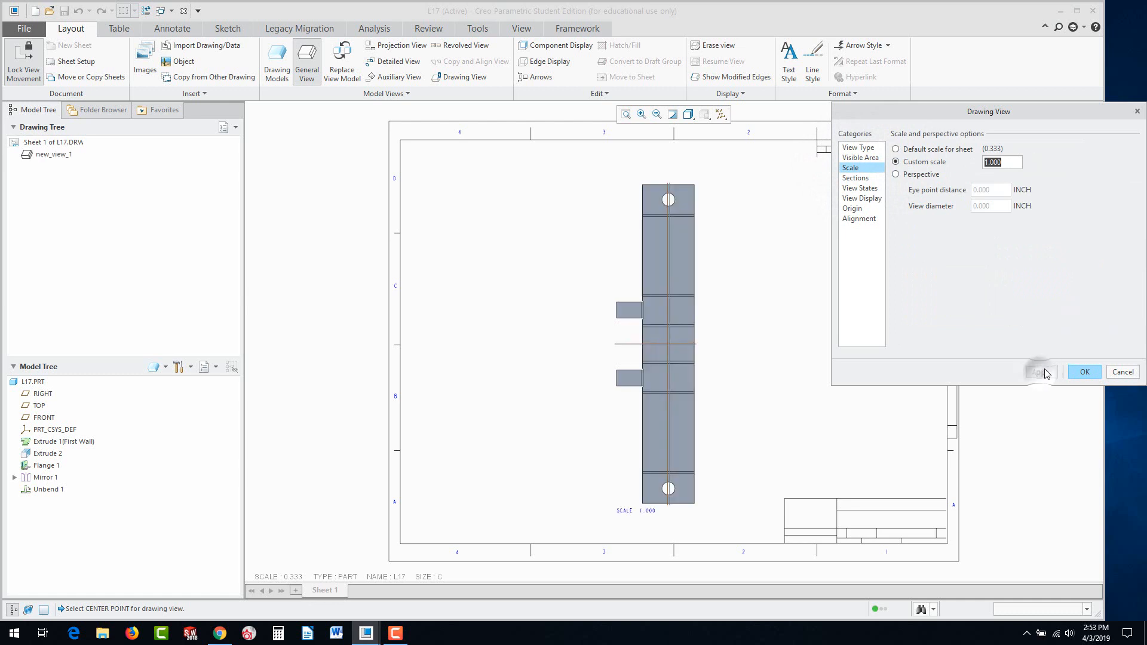
{"action": "left_click", "coordinate": [1085, 372]}
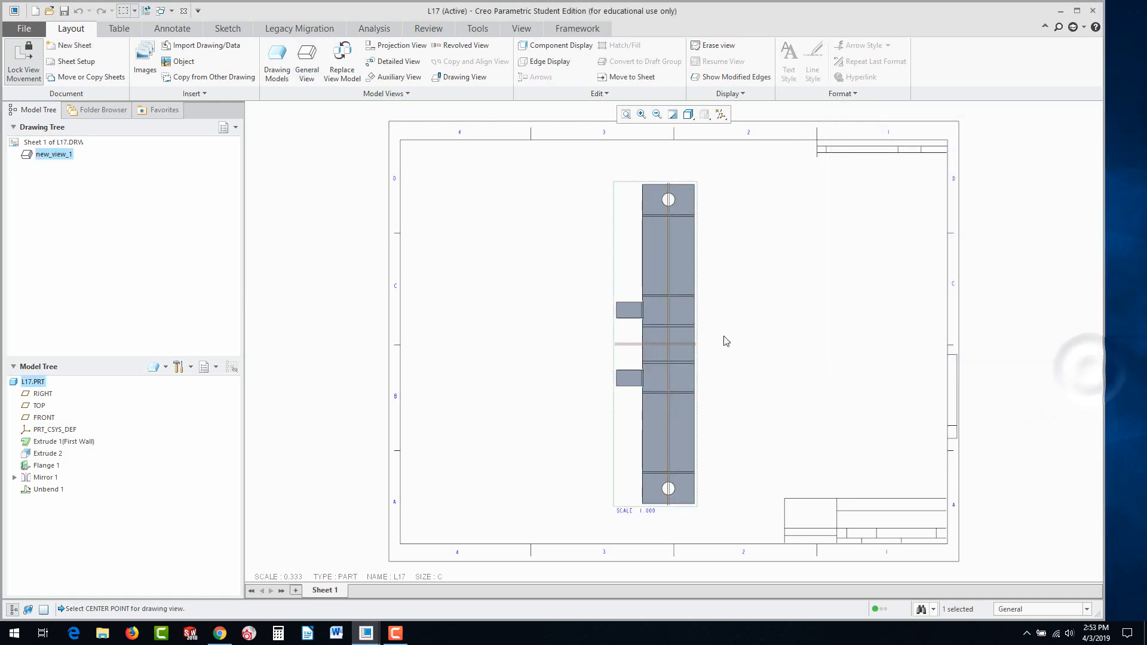
Set the flat part view's display style to No Hidden and its tangent edges to Centerline.
{"action": "double_click", "coordinate": [618, 258]}
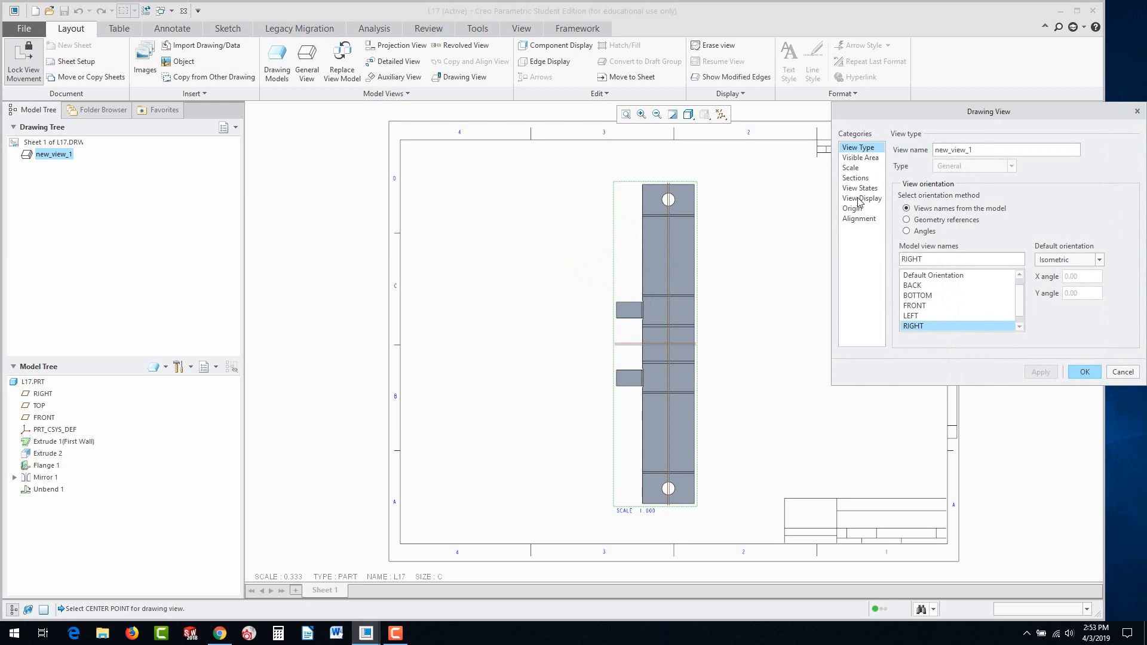
{"action": "left_click", "coordinate": [861, 198]}
{"action": "left_click", "coordinate": [979, 162]}
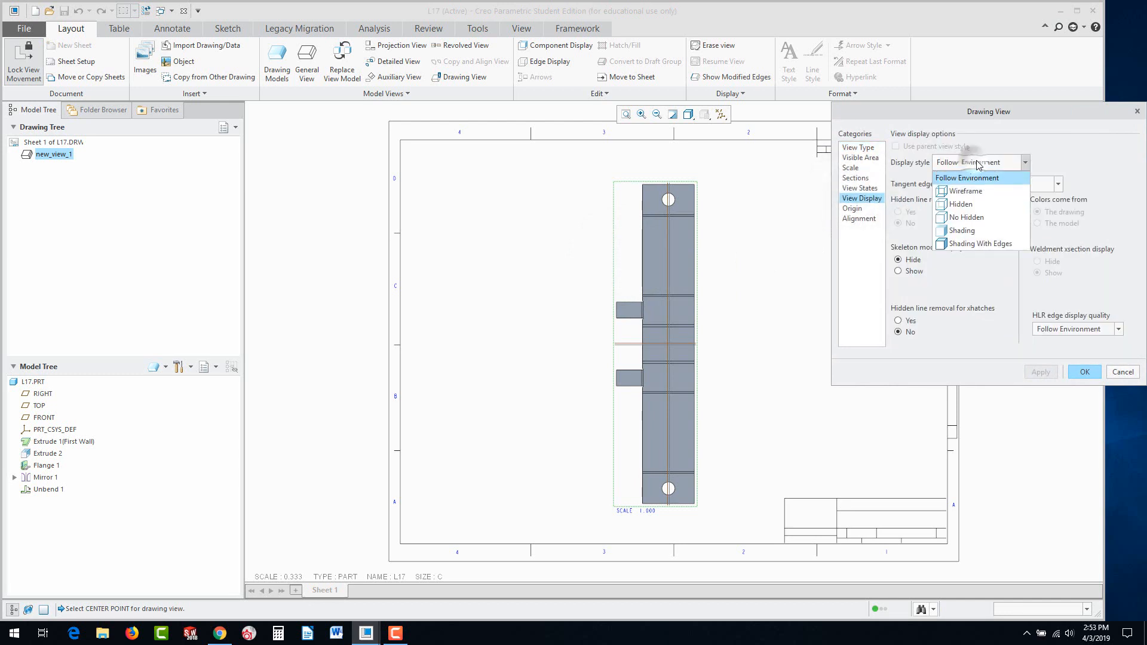
{"action": "left_click", "coordinate": [964, 218]}
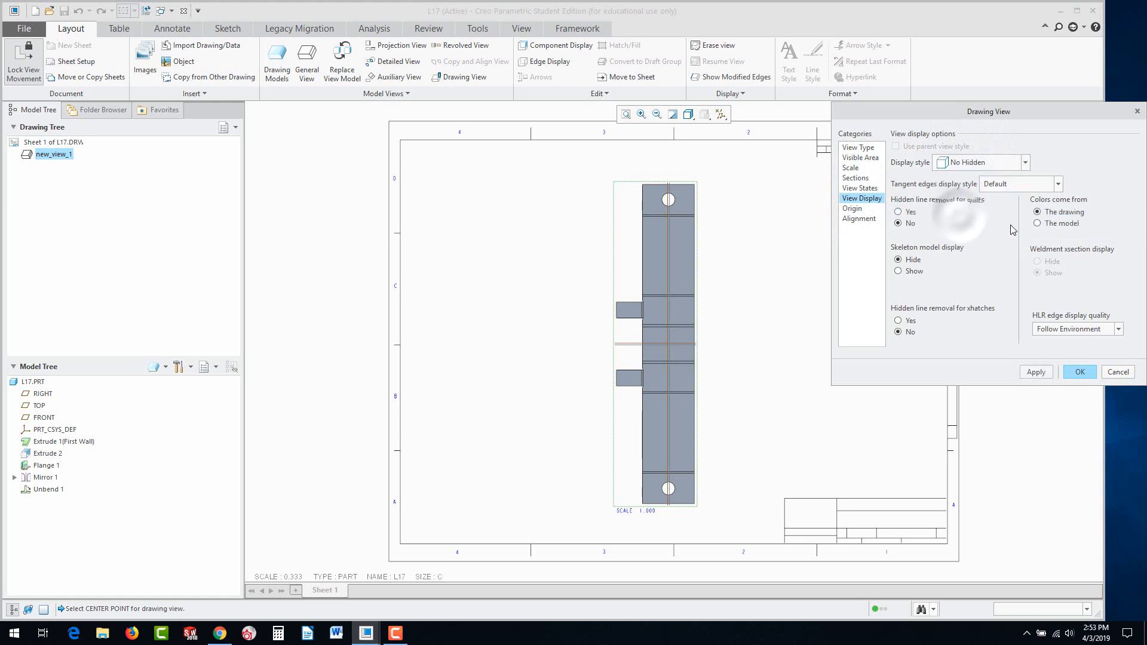
{"action": "left_click", "coordinate": [1017, 185]}
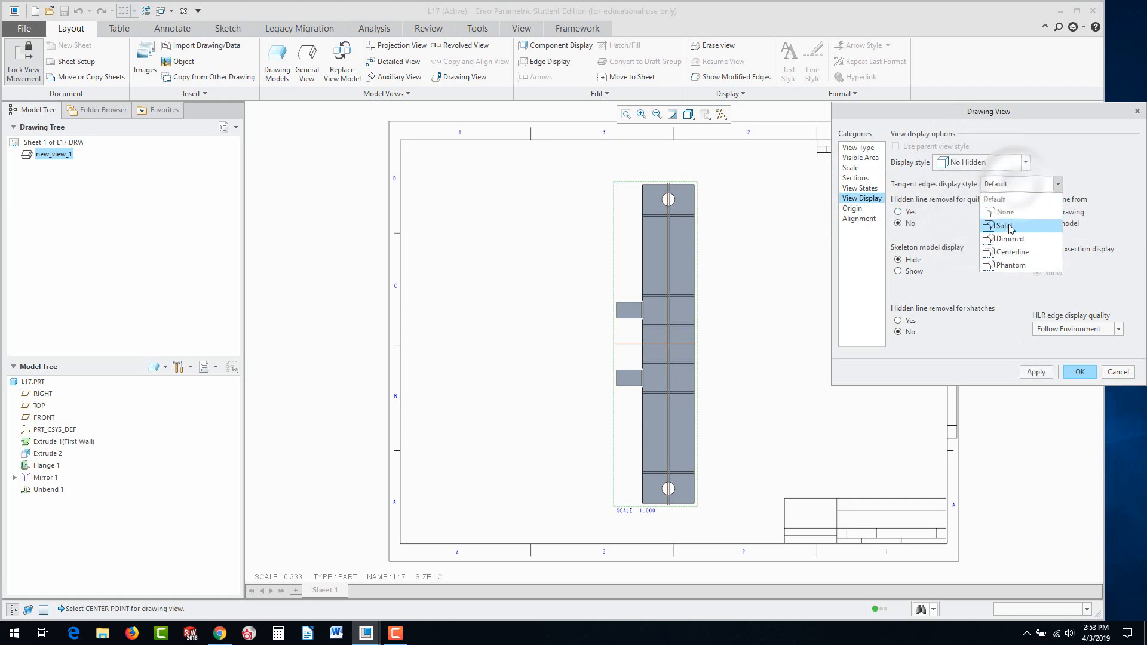
{"action": "left_click", "coordinate": [991, 253]}
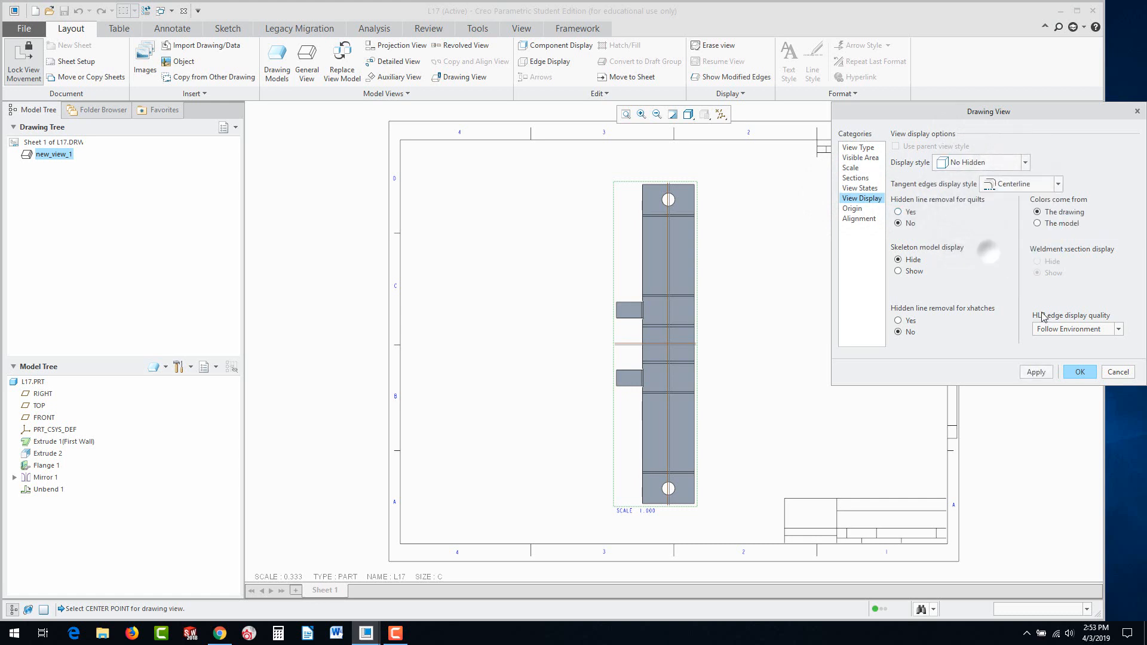
{"action": "left_click", "coordinate": [1036, 371]}
{"action": "left_click", "coordinate": [1085, 372]}
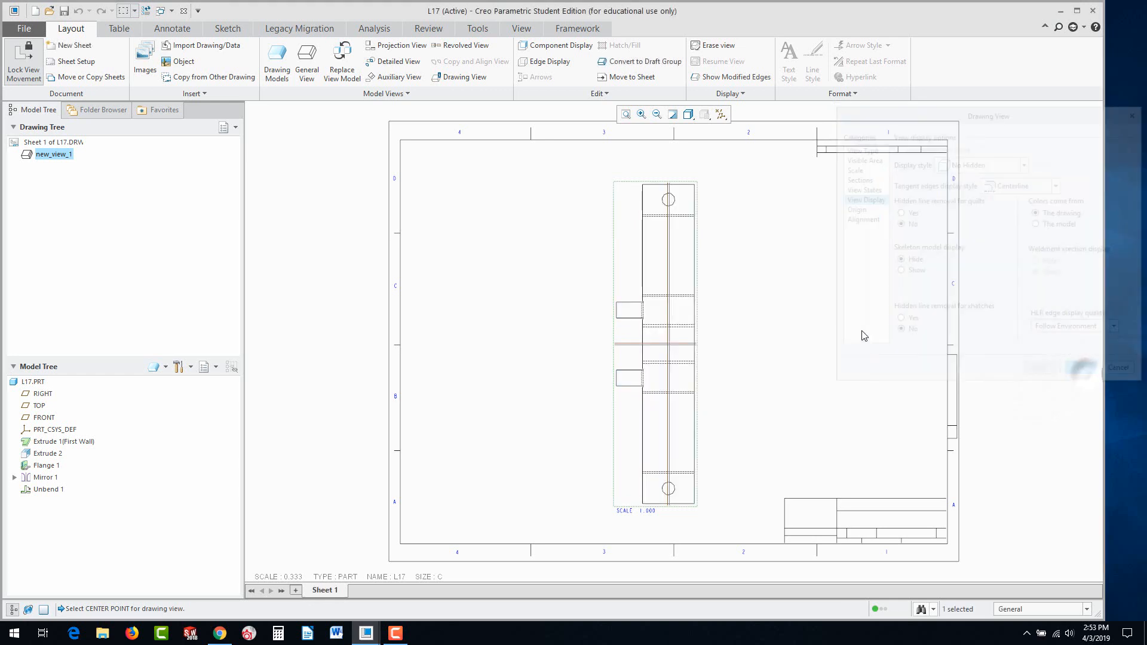
Turn off the datum plane display in the drawing and clear the view selection.
{"action": "left_click", "coordinate": [721, 115]}
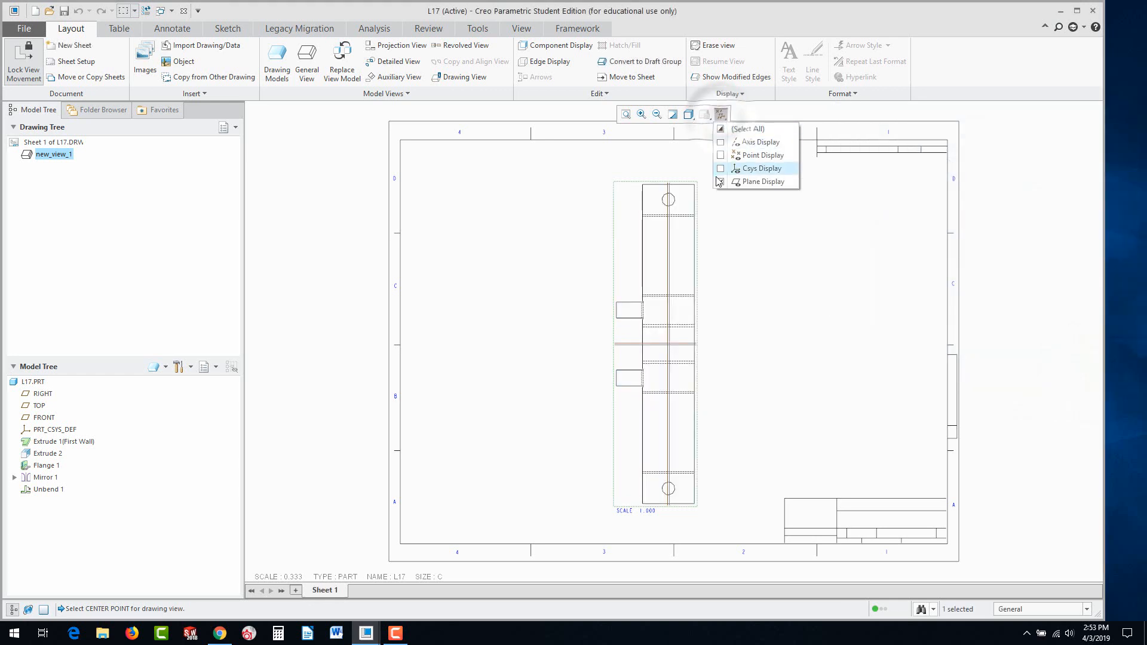
{"action": "left_click", "coordinate": [754, 181]}
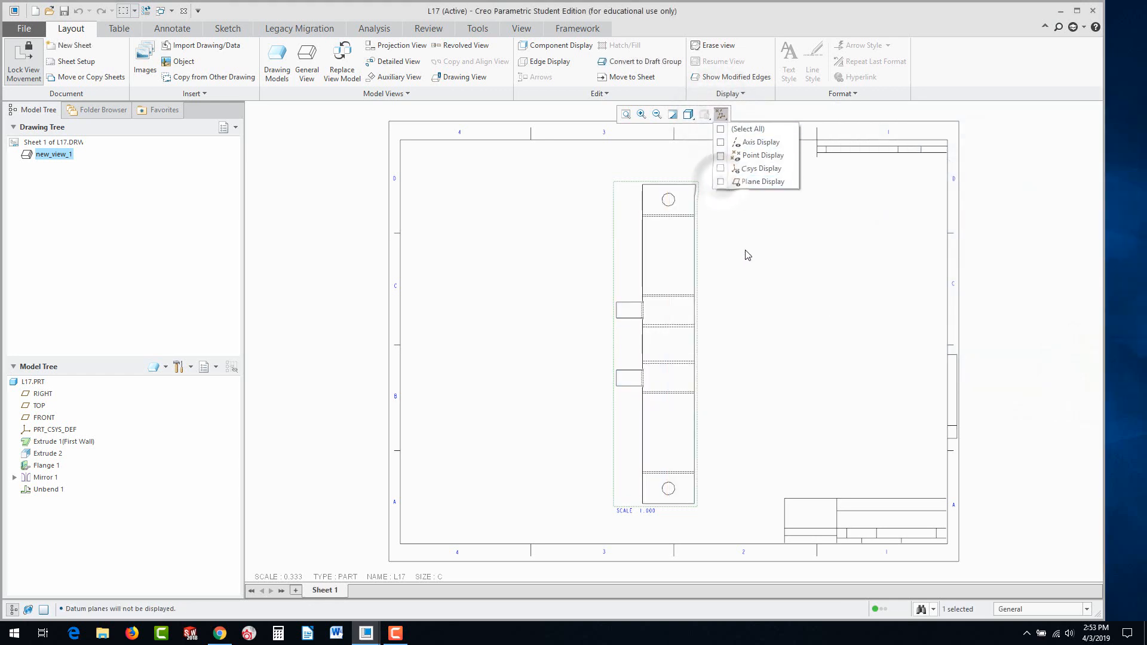
{"action": "left_click", "coordinate": [547, 404]}
Set the tangent edges display style of the flat part view to None so only its outline and holes are drawn.
{"action": "scroll", "coordinate": [603, 406], "scroll_direction": "down", "scroll_amount": 2}
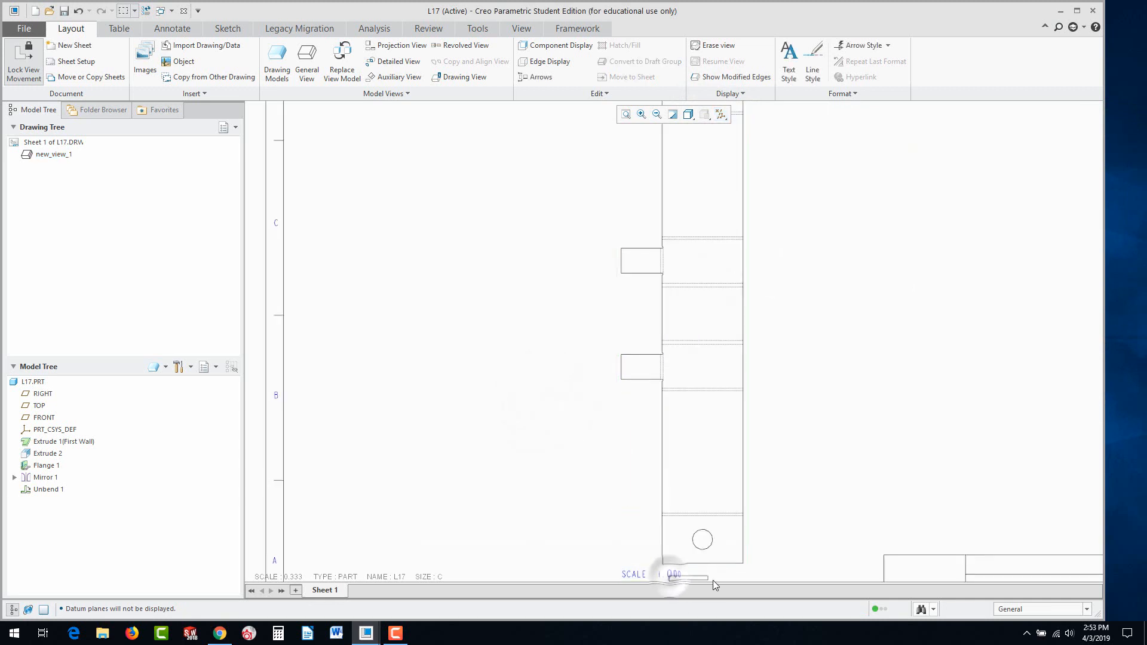
{"action": "scroll", "coordinate": [911, 385], "scroll_direction": "up", "scroll_amount": 1}
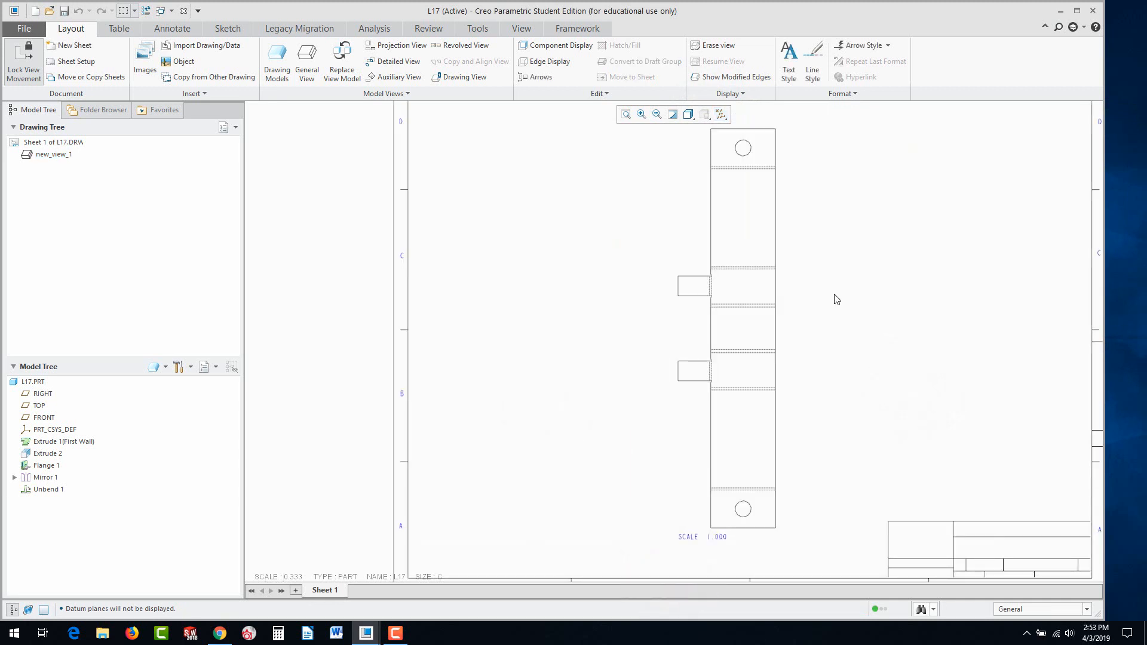
{"action": "scroll", "coordinate": [834, 297], "scroll_direction": "up", "scroll_amount": 1}
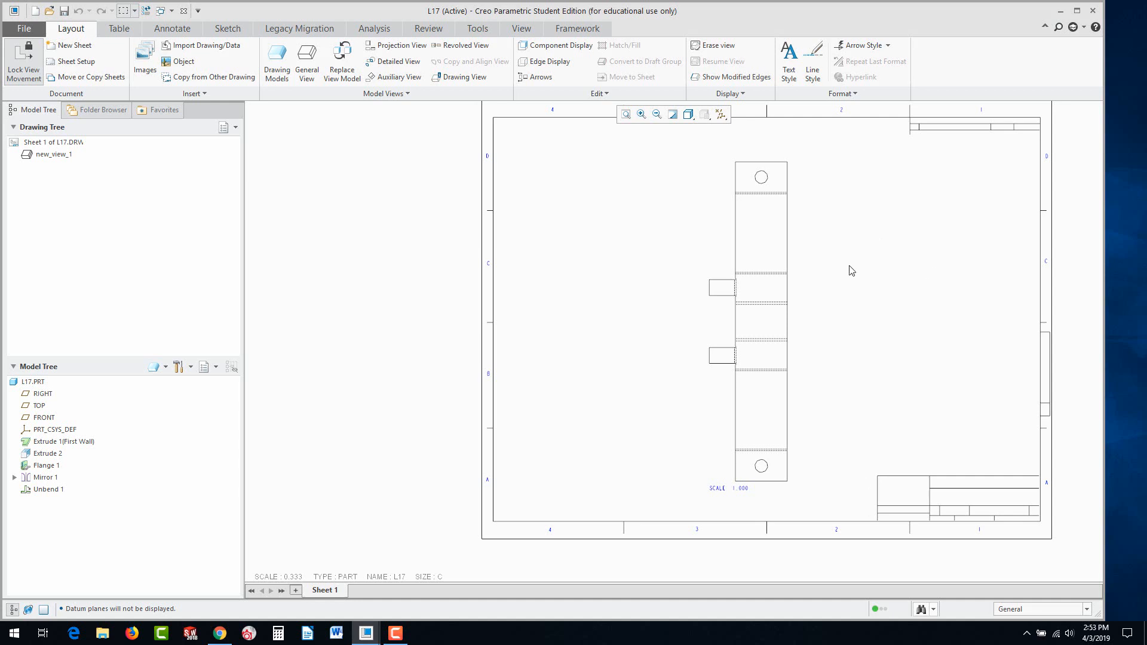
{"action": "double_click", "coordinate": [725, 243]}
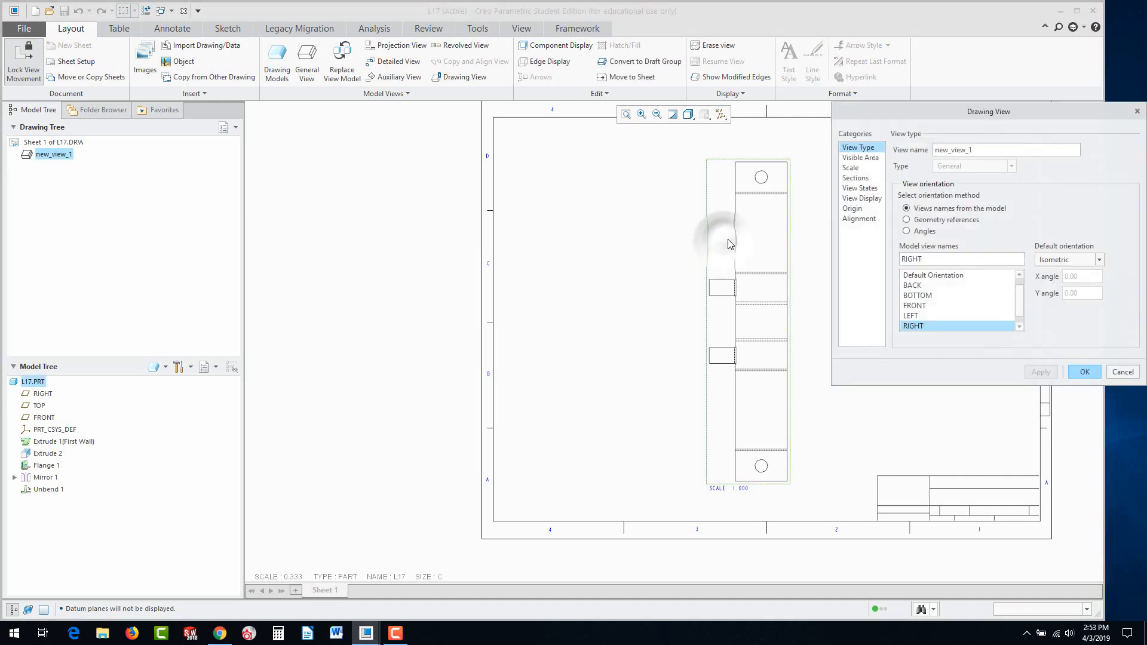
{"action": "left_click", "coordinate": [859, 188]}
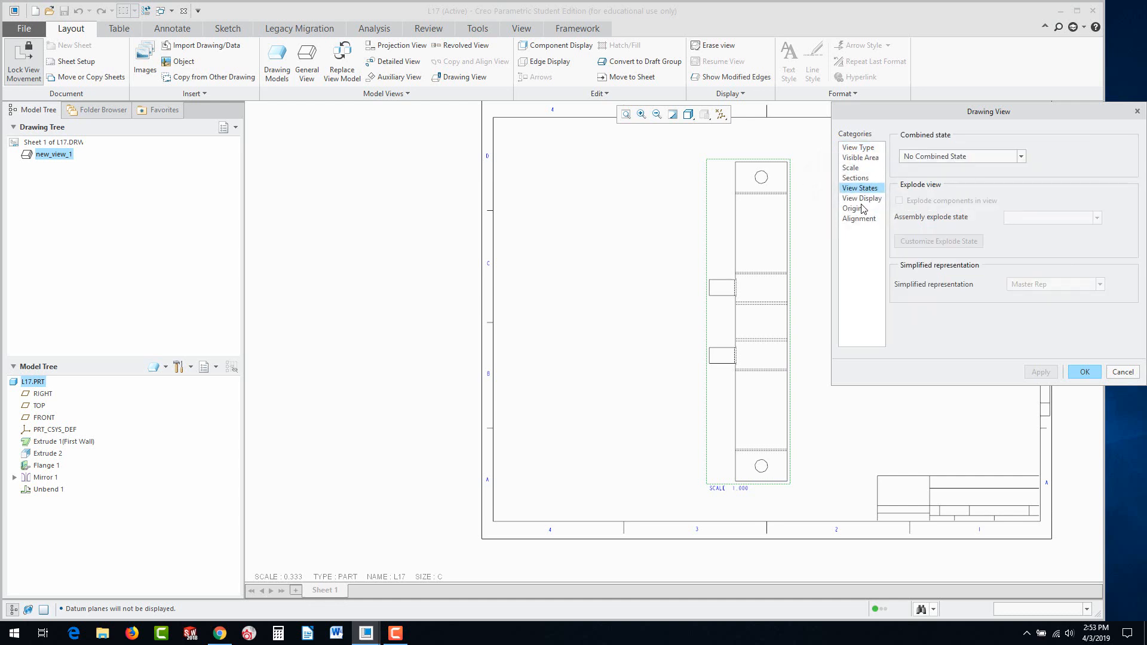
{"action": "left_click", "coordinate": [862, 200]}
{"action": "left_click", "coordinate": [1015, 184]}
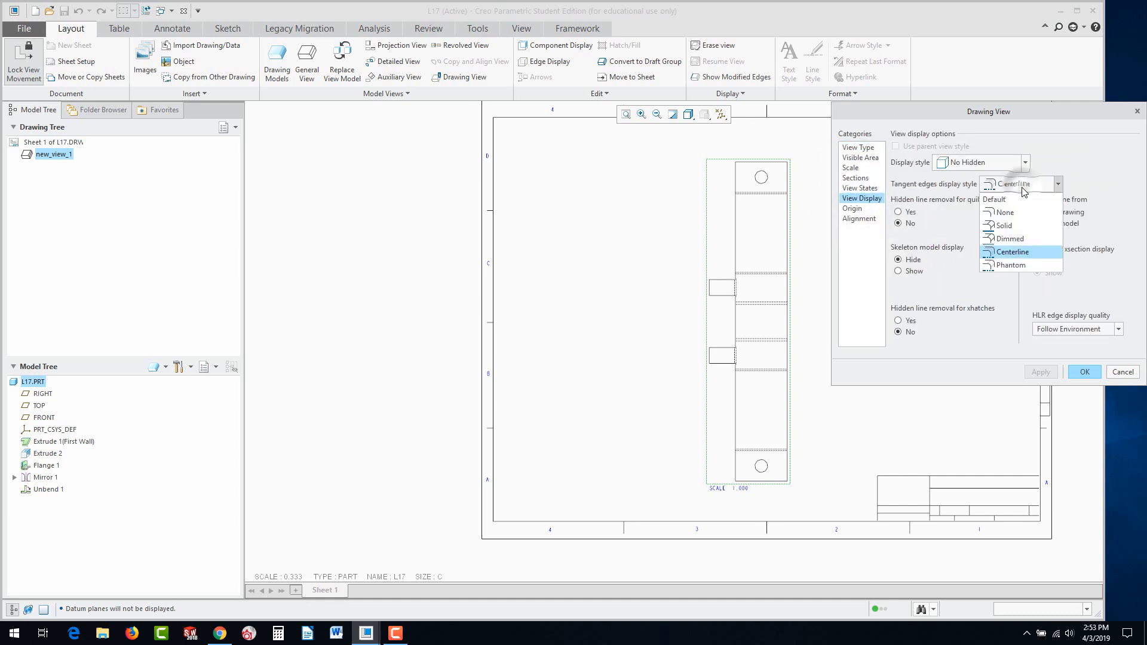
{"action": "left_click", "coordinate": [1005, 212]}
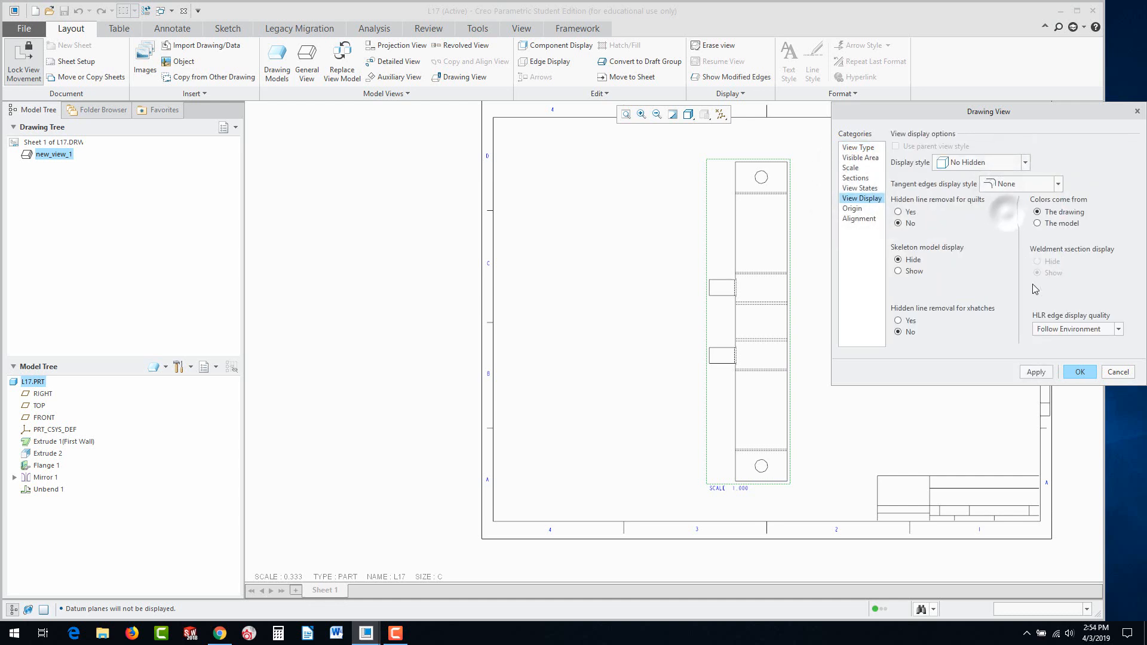
{"action": "left_click", "coordinate": [1044, 375]}
{"action": "left_click", "coordinate": [1082, 372]}
{"action": "left_click", "coordinate": [832, 377]}
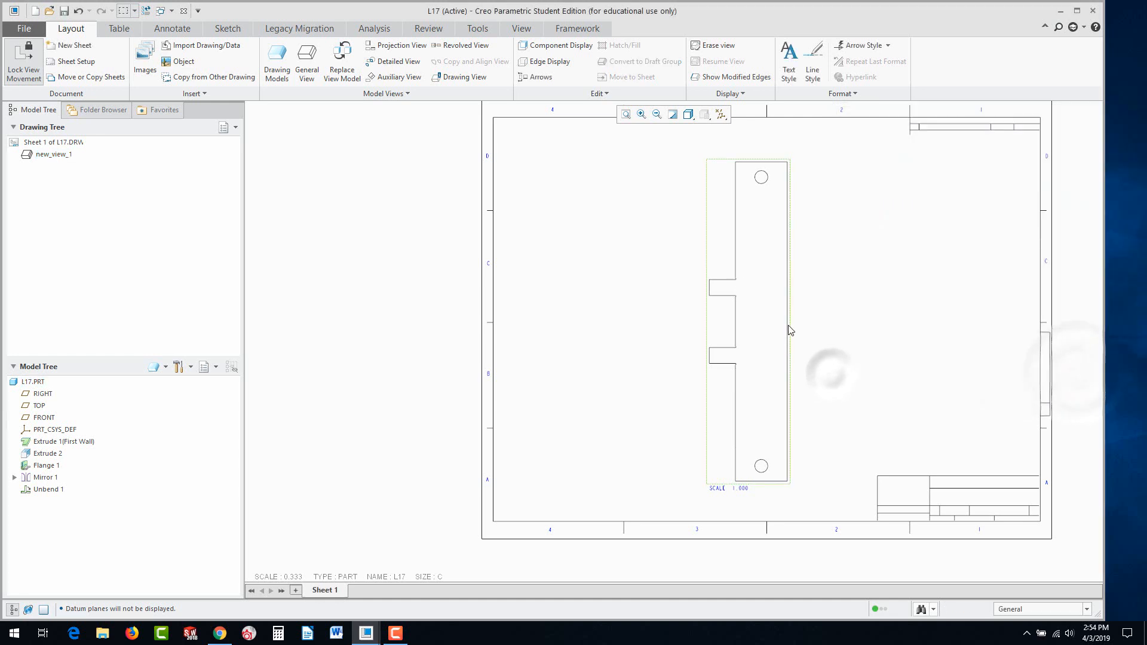
Open the export setup for the drawing, choose the DXF format, and preview the output.
{"action": "left_click", "coordinate": [27, 31]}
{"action": "mouse_move", "coordinate": [39, 118]}
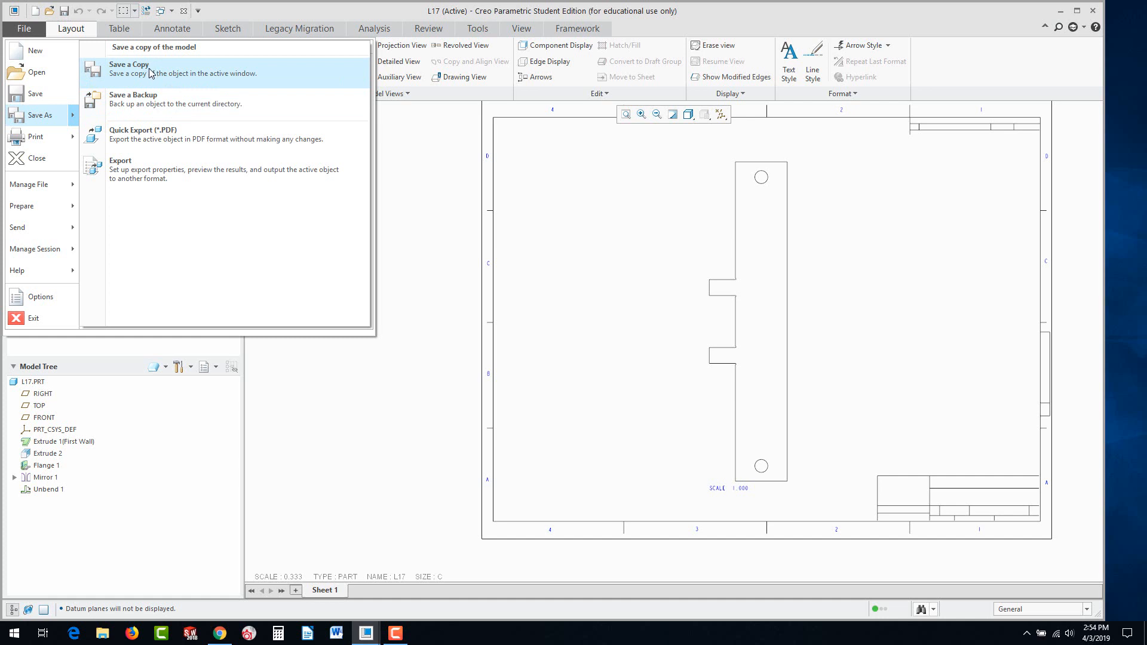
{"action": "left_click", "coordinate": [141, 163]}
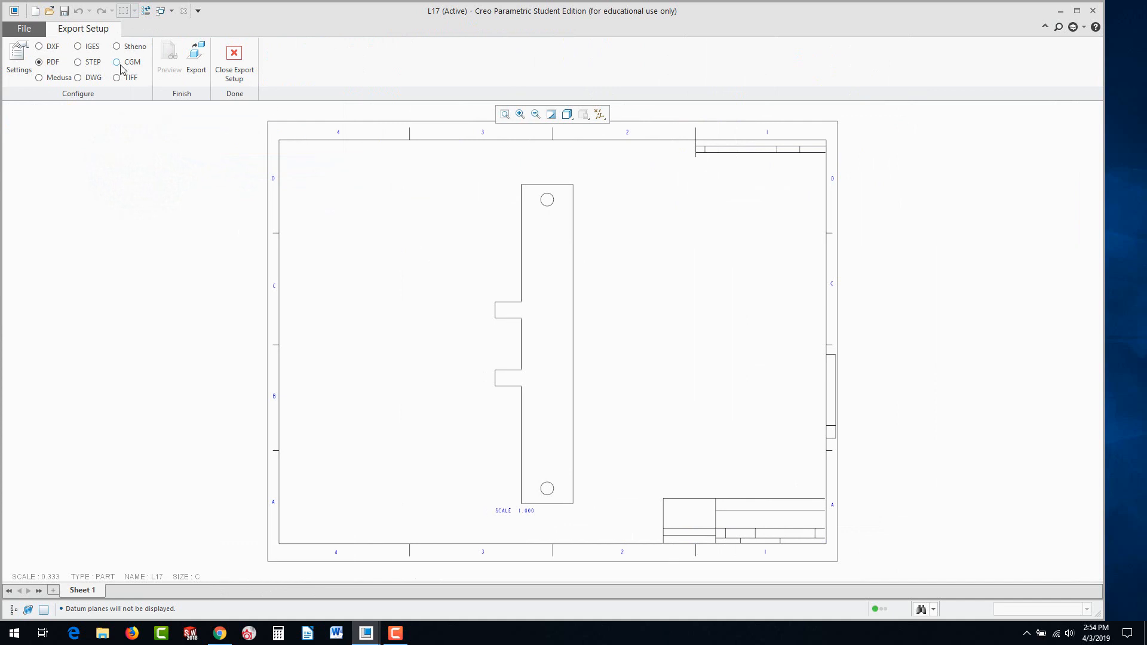
{"action": "left_click", "coordinate": [48, 46]}
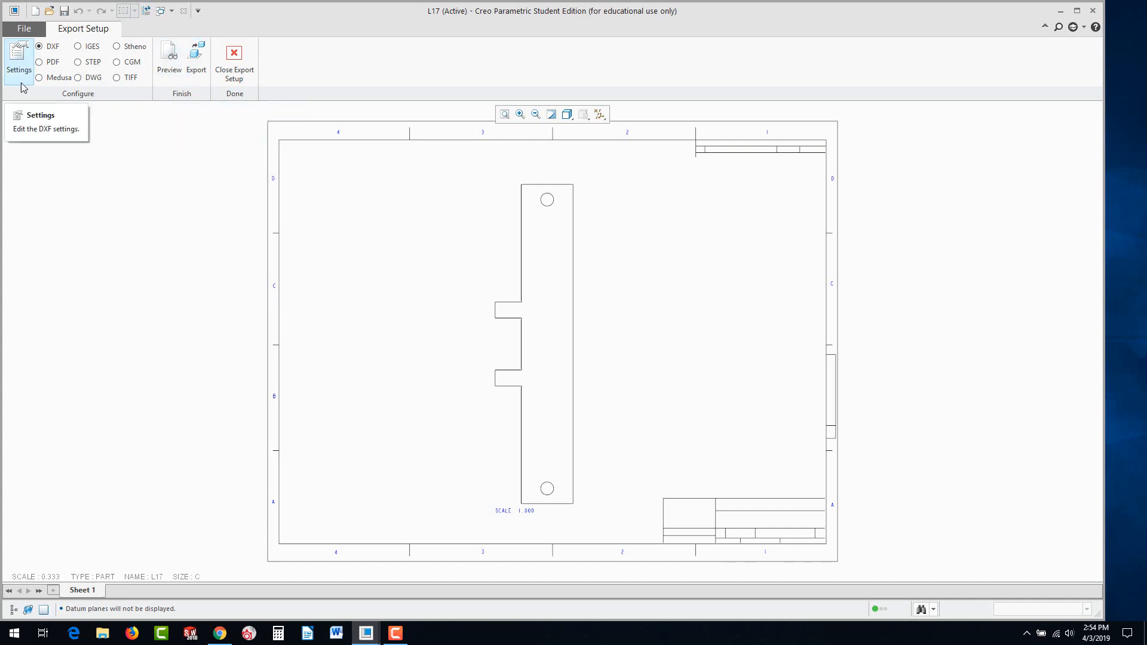
{"action": "left_click", "coordinate": [169, 57]}
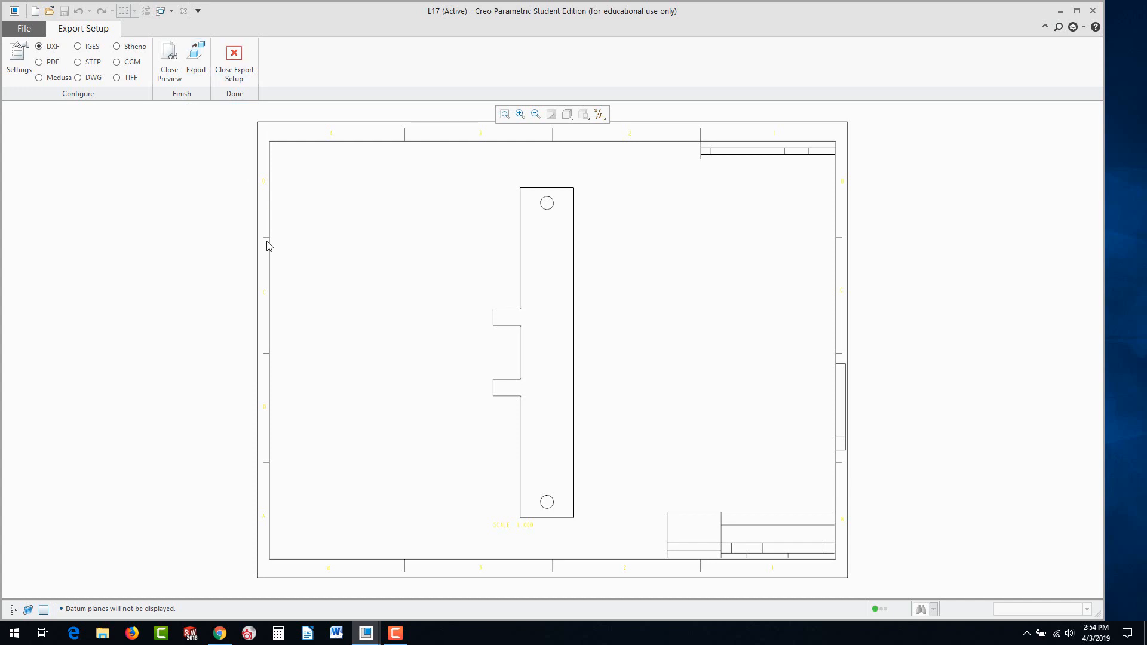
{"action": "left_click", "coordinate": [400, 638]}
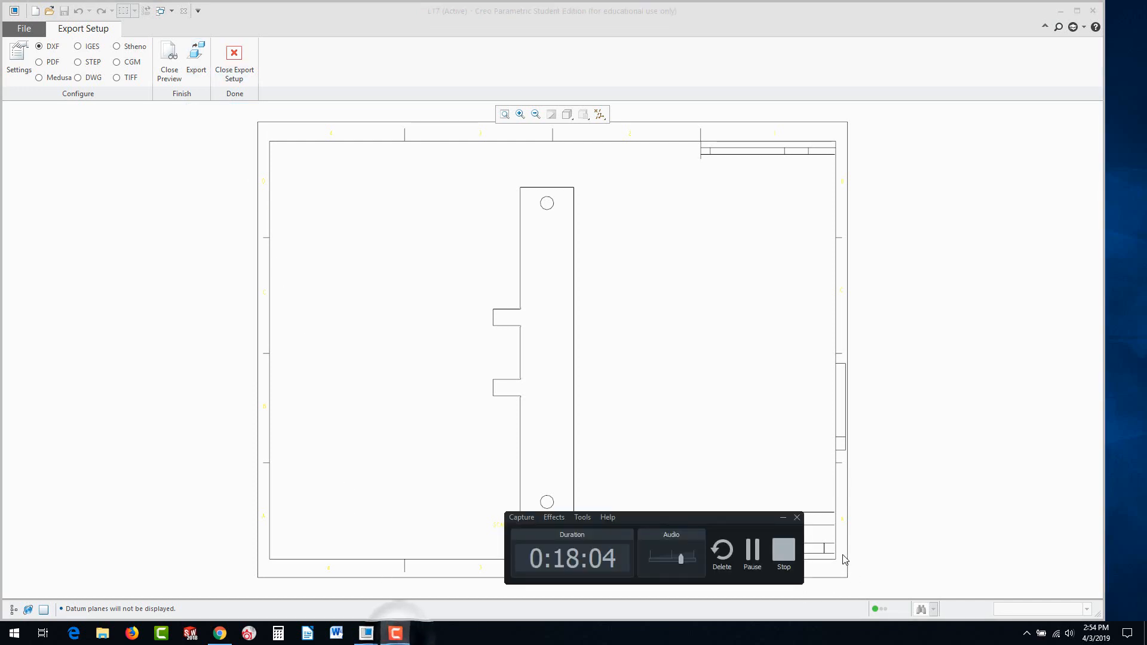